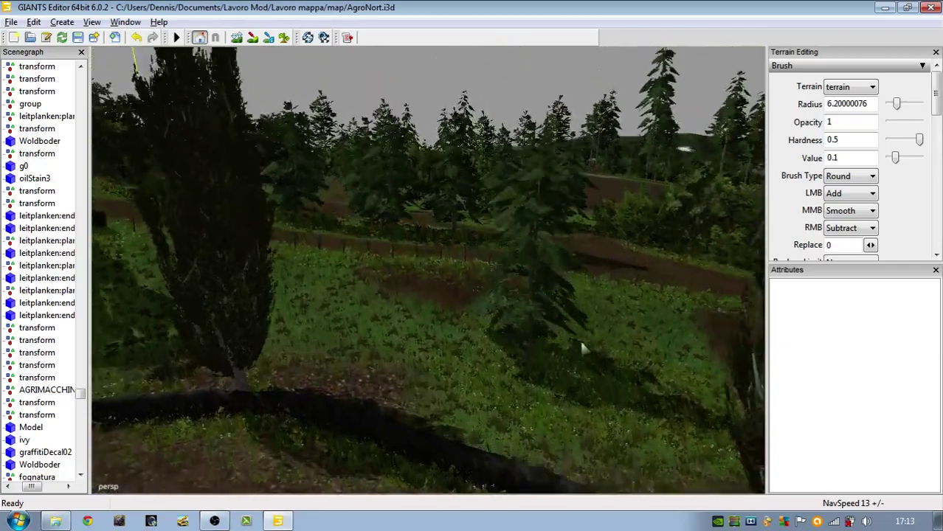
pyautogui.keyDown('alt'); pyautogui.moveTo(585, 403); pyautogui.dragTo(626, 456); pyautogui.keyUp('alt')
pyautogui.moveTo(628, 461); pyautogui.dragTo(554, 252, button='right')
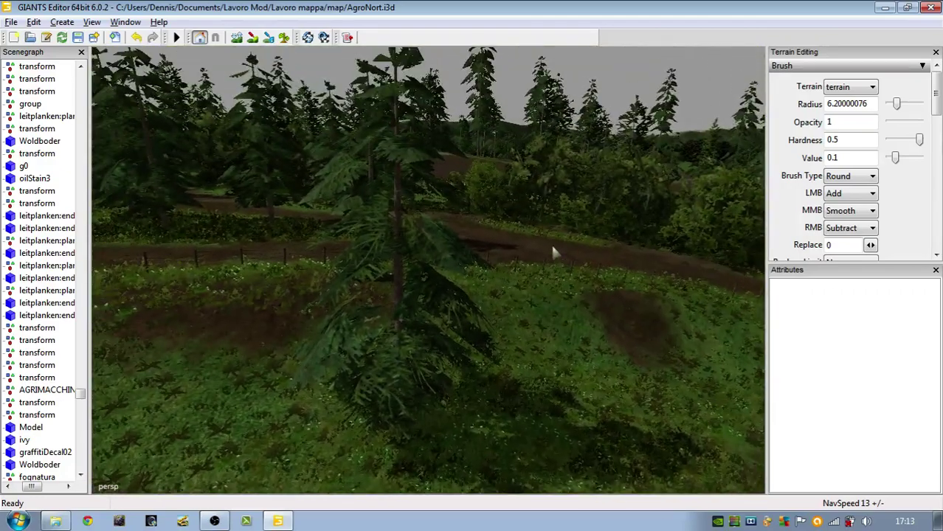
# Step: Minimize the map editor and open the Programmi (x86) folder on the Acer (C:) drive in Windows Explorer
pyautogui.click(883, 8)
pyautogui.click(883, 9)
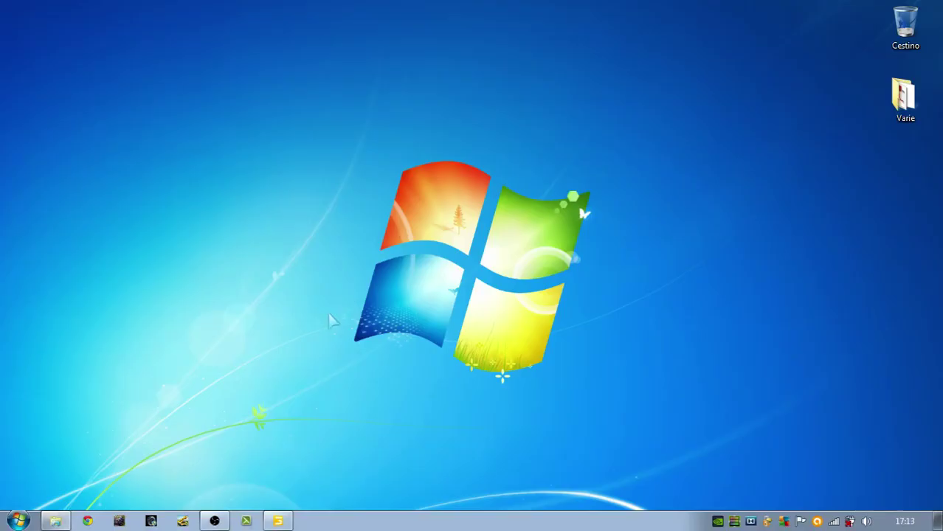
pyautogui.click(18, 521)
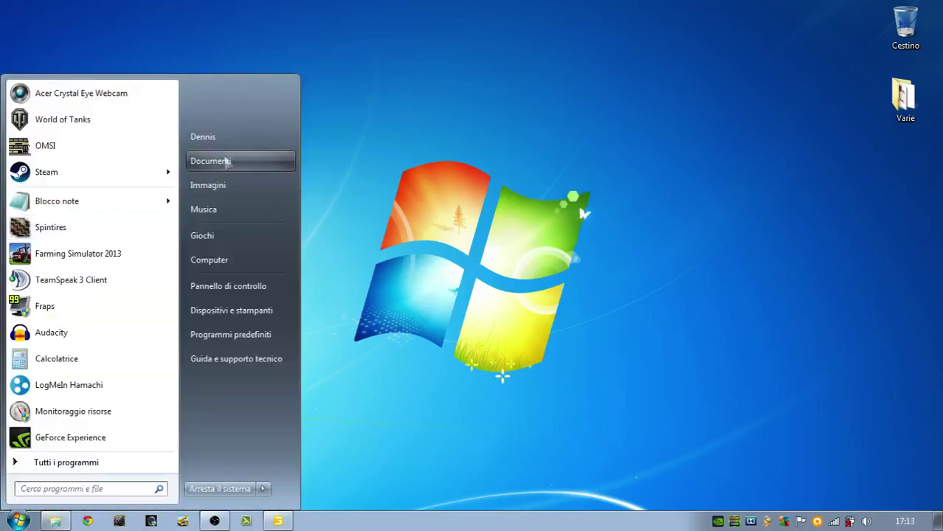
pyautogui.click(225, 160)
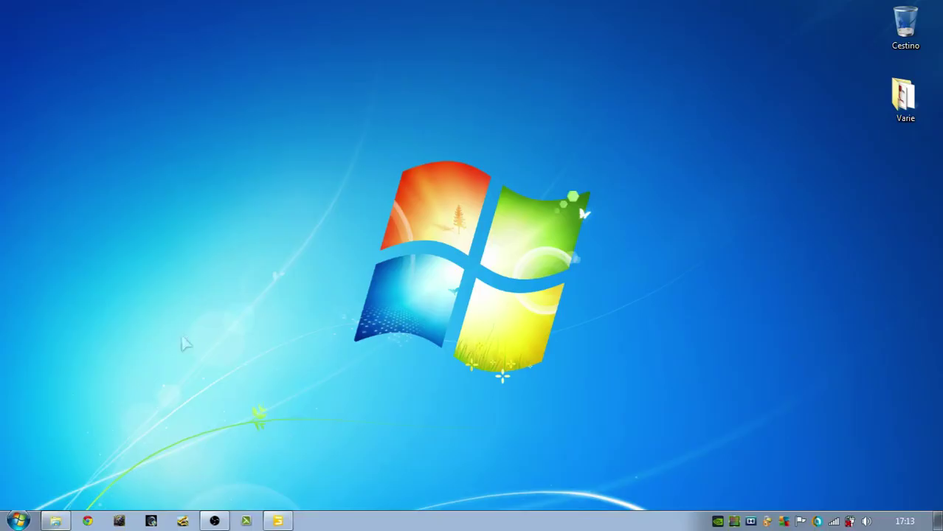
pyautogui.press('super')
pyautogui.click(251, 260)
pyautogui.click(196, 110)
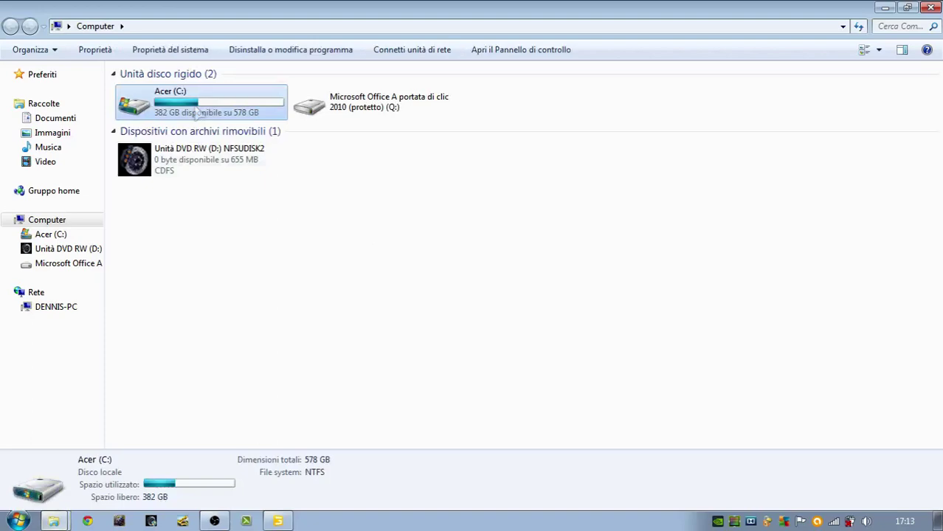
pyautogui.doubleClick(196, 111)
pyautogui.doubleClick(177, 352)
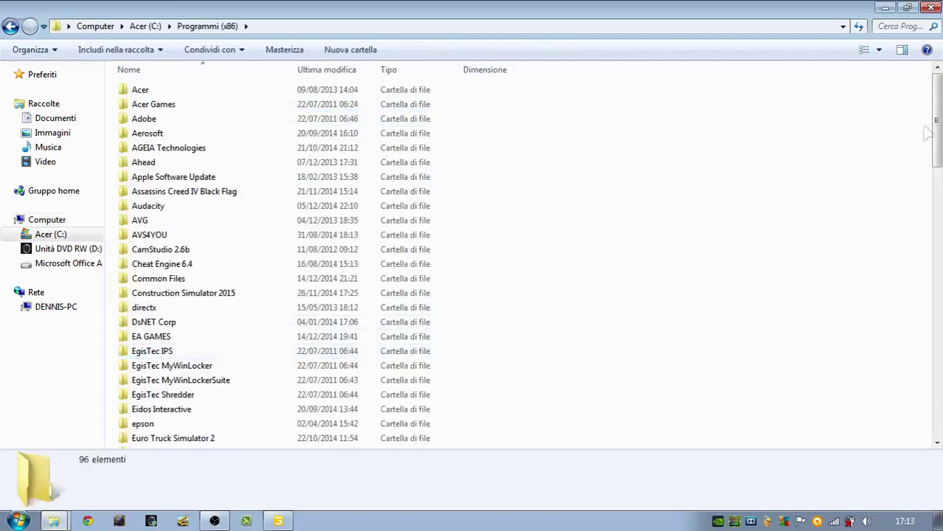
# Step: Open the Farming Simulator 15 folder through Steam, SteamApps and common
pyautogui.moveTo(937, 111); pyautogui.dragTo(937, 216)
pyautogui.scroll(-12, 190, 192)
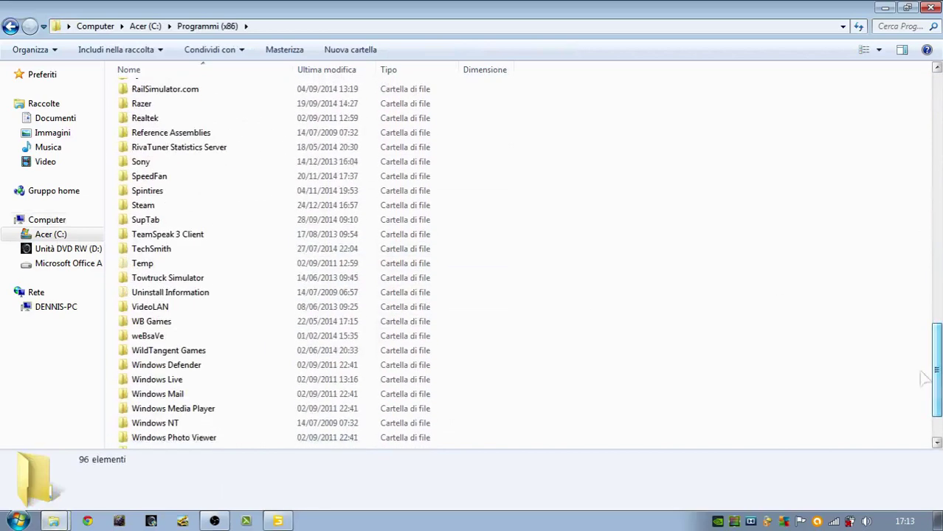
pyautogui.doubleClick(189, 206)
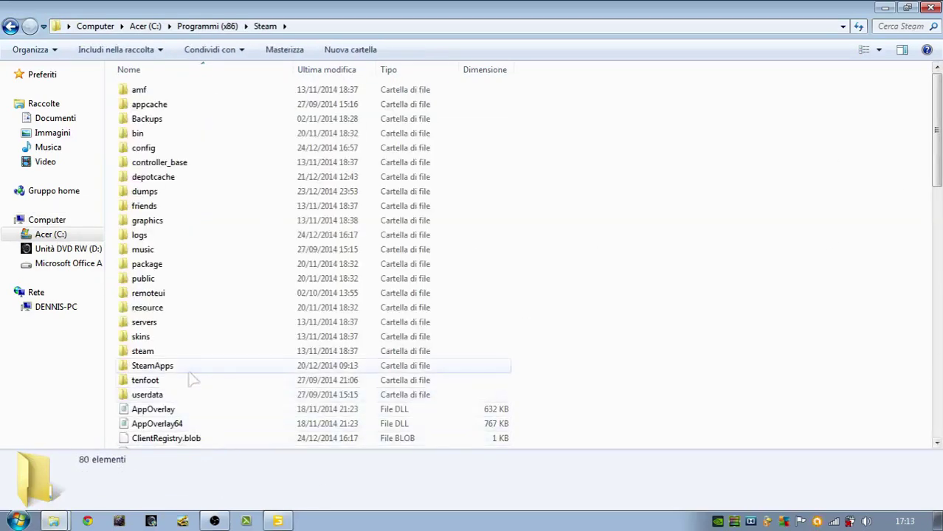
pyautogui.doubleClick(189, 369)
pyautogui.doubleClick(159, 90)
pyautogui.click(172, 105)
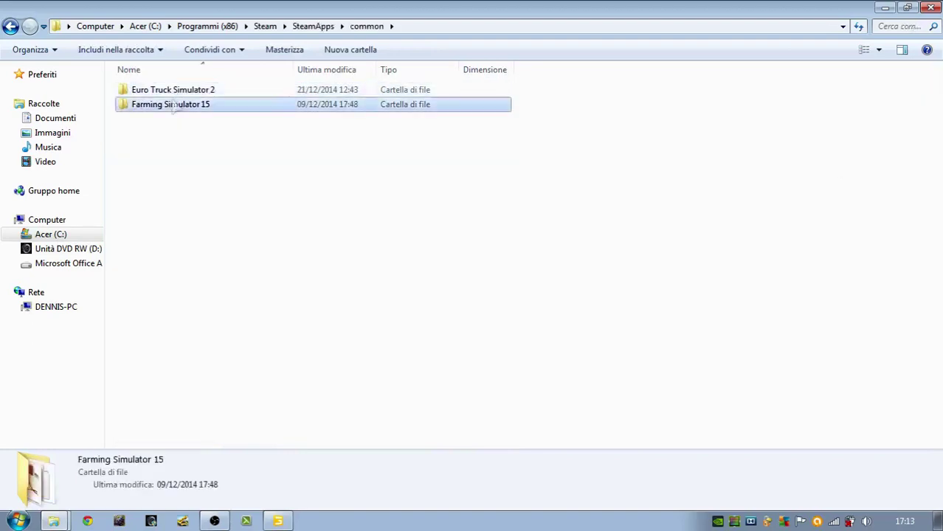
pyautogui.doubleClick(173, 104)
# Step: Open the sdk folder and highlight the GIANTS_Editor_6.0.3_win32 and GIANTS_Editor_6.0.3_win64 installers
pyautogui.scroll(-2, 937, 175)
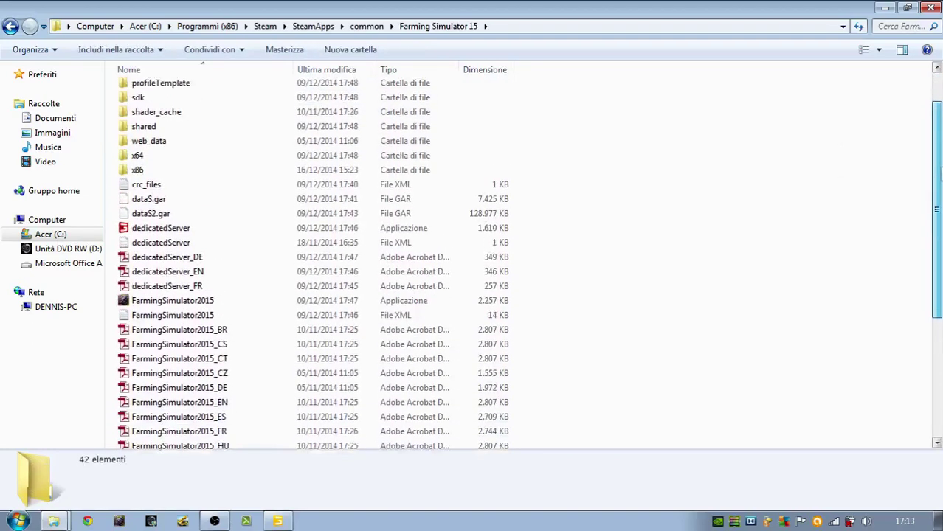
pyautogui.scroll(1, 941, 175)
pyautogui.doubleClick(152, 111)
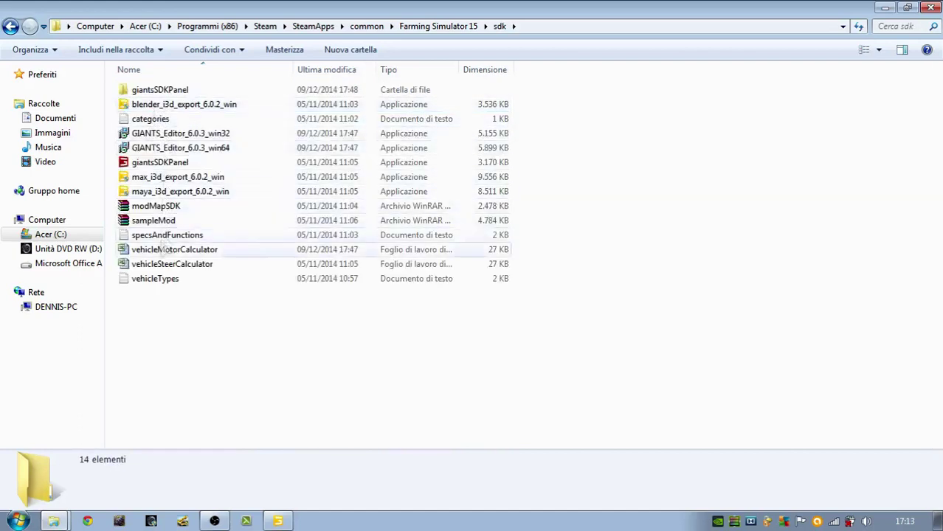
pyautogui.click(179, 148)
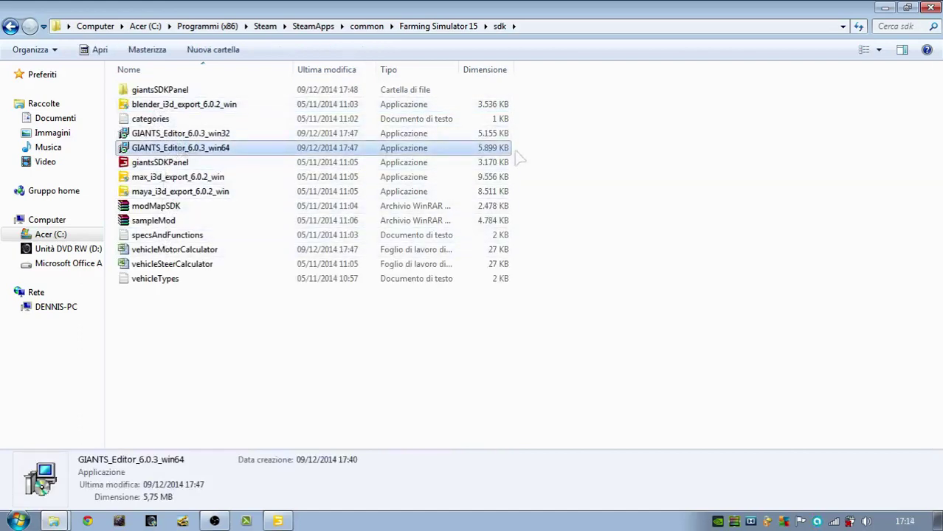
pyautogui.moveTo(518, 154); pyautogui.dragTo(399, 140)
pyautogui.click(400, 139)
pyautogui.moveTo(561, 147); pyautogui.dragTo(485, 136)
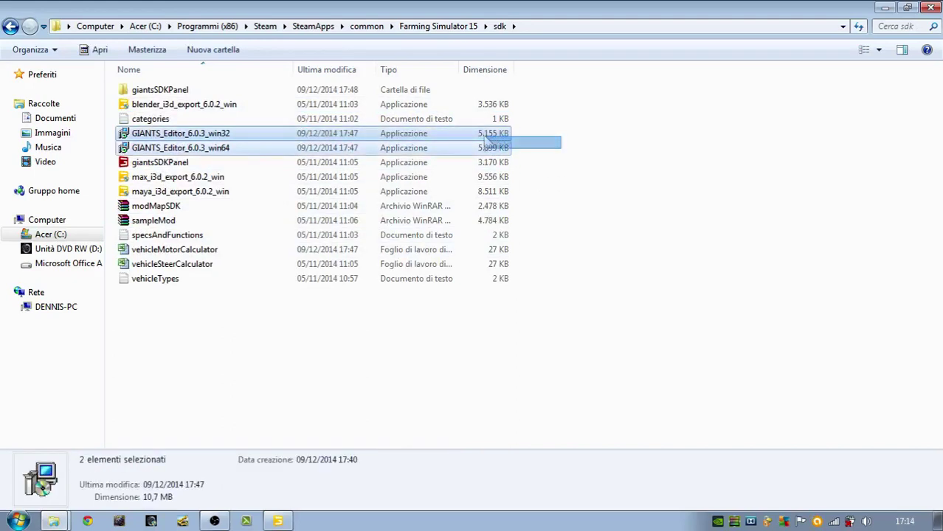
pyautogui.moveTo(554, 154); pyautogui.dragTo(475, 132)
pyautogui.click(681, 162)
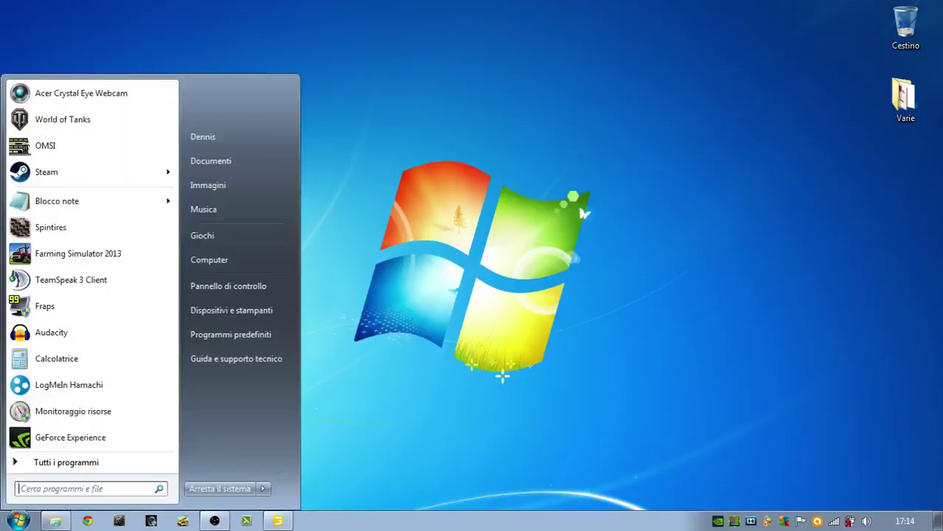
# Step: Check the computer's system properties for the operating system type, and close the window
pyautogui.click(222, 259)
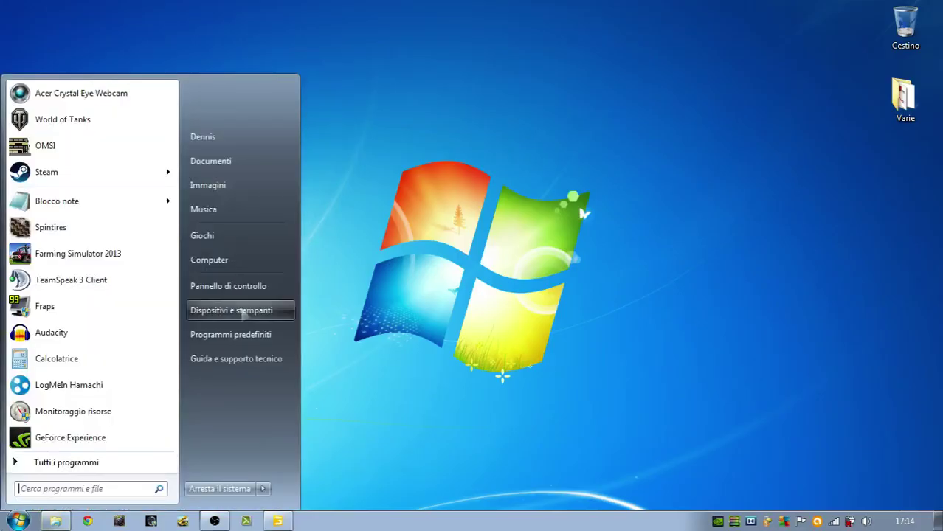
pyautogui.rightClick(248, 271)
pyautogui.click(310, 392)
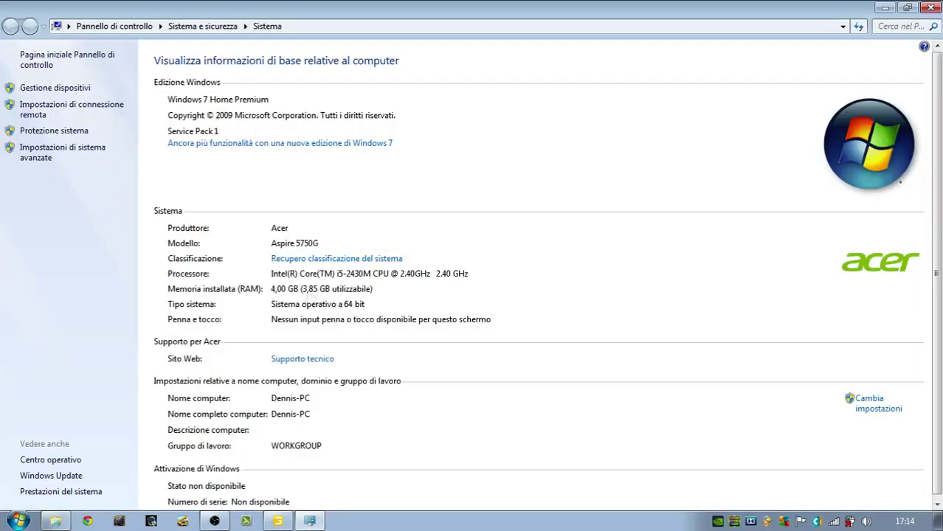
pyautogui.click(931, 7)
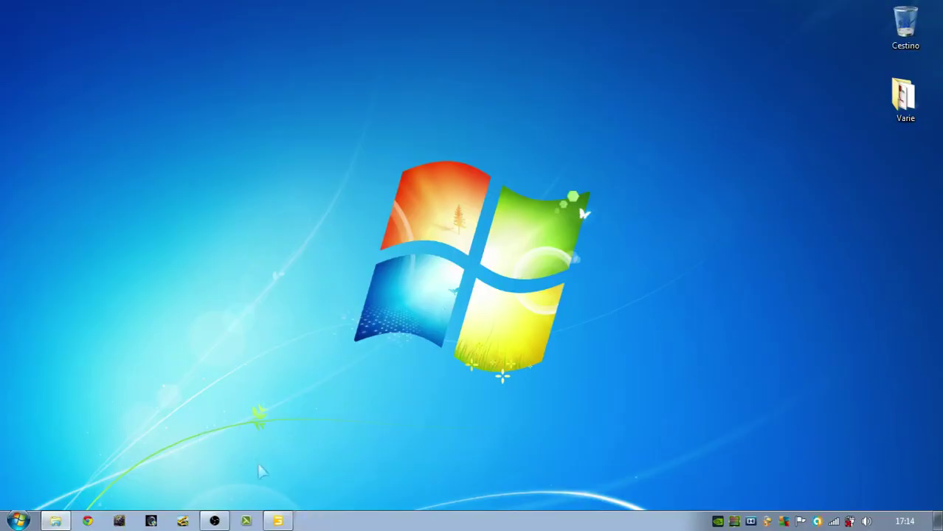
# Step: Bring up GIANTS Editor briefly, minimize it, and browse to Programmi (x86) on the Acer (C:) drive
pyautogui.click(278, 521)
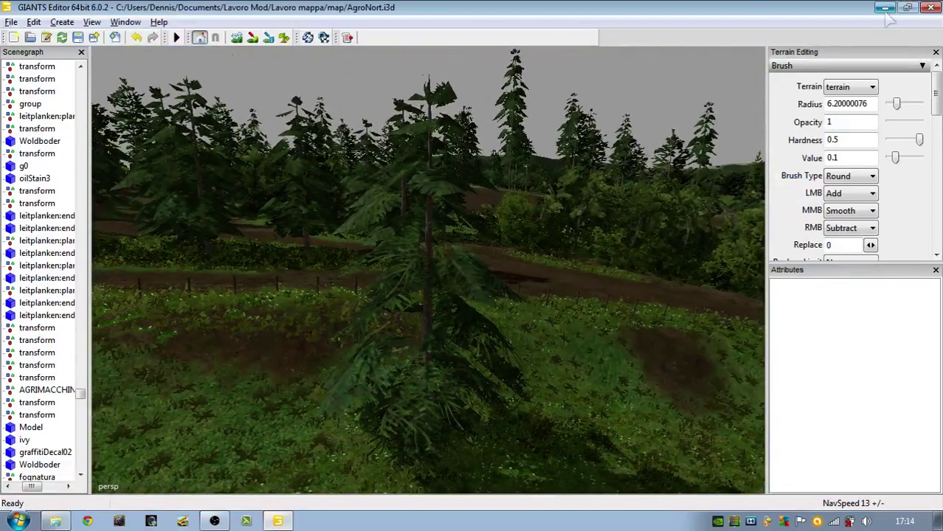
pyautogui.click(885, 8)
pyautogui.press('super')
pyautogui.click(211, 258)
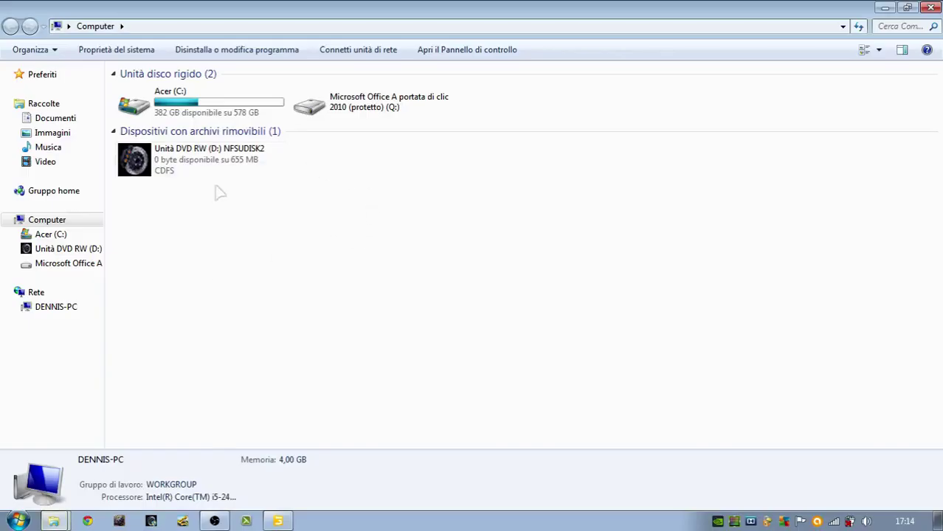
pyautogui.doubleClick(170, 100)
pyautogui.doubleClick(157, 349)
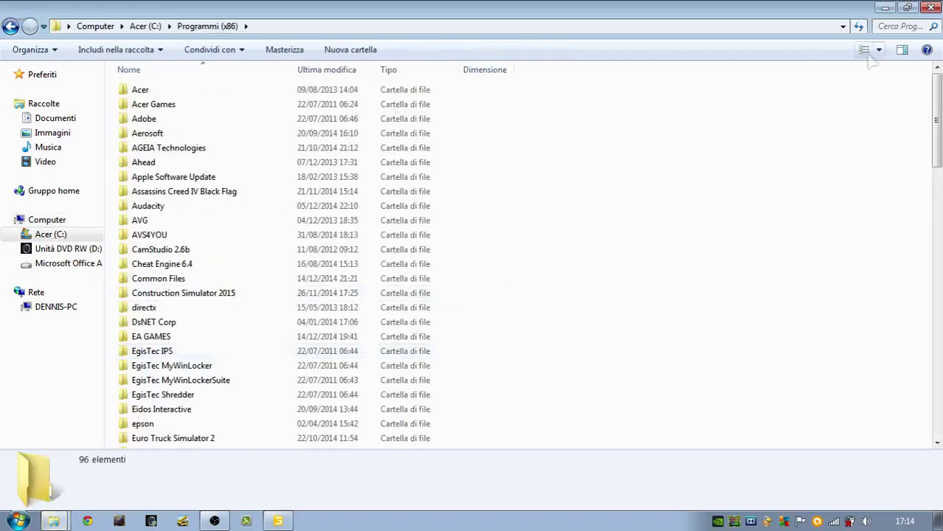
# Step: Browse through the Steam, SteamApps and common folders to the Farming Simulator 15 game folder
pyautogui.scroll(-20, 684, 364)
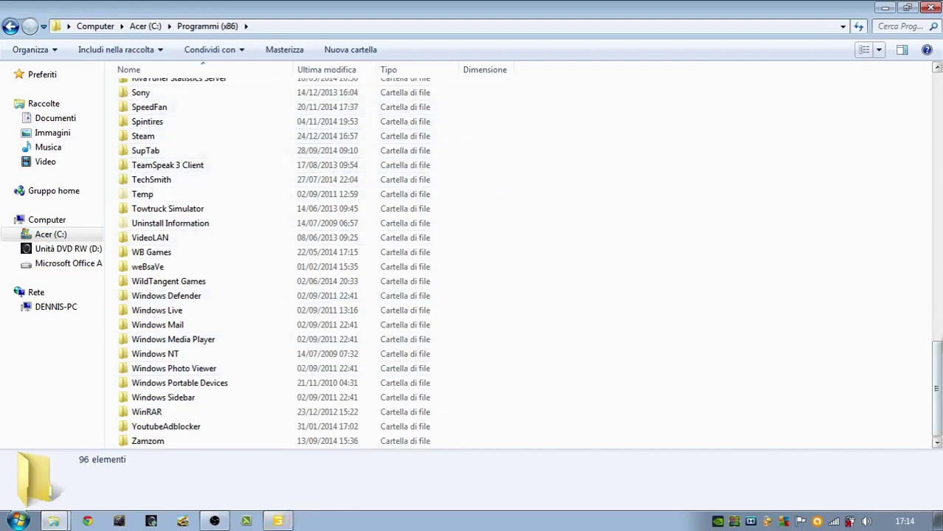
pyautogui.moveTo(938, 386); pyautogui.dragTo(939, 433)
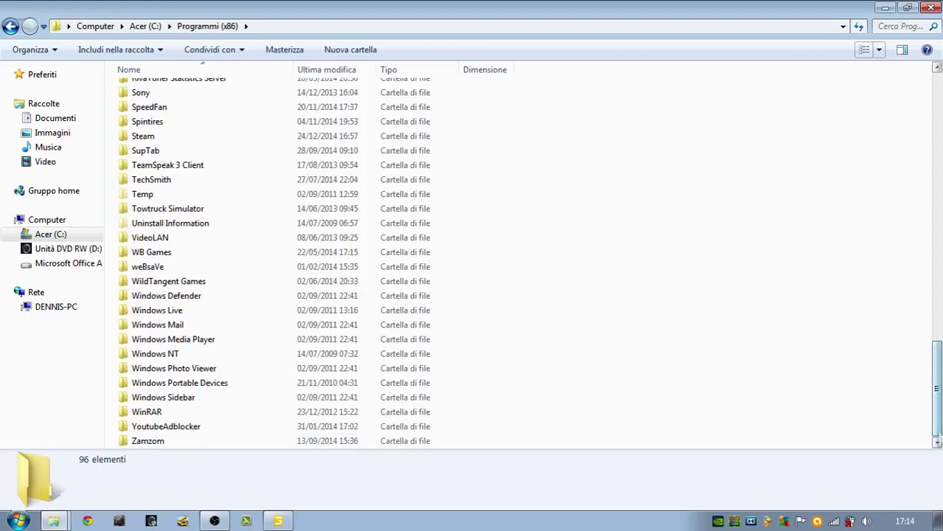
pyautogui.doubleClick(174, 137)
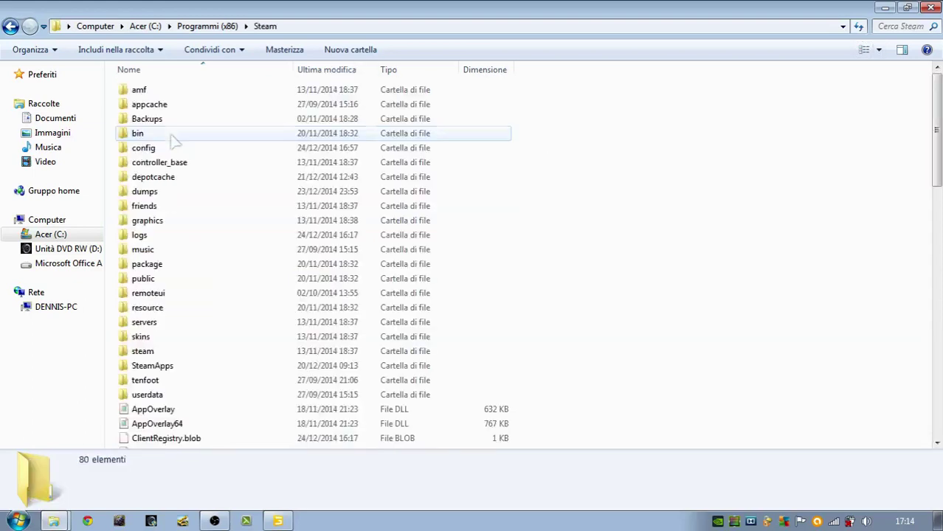
pyautogui.doubleClick(227, 367)
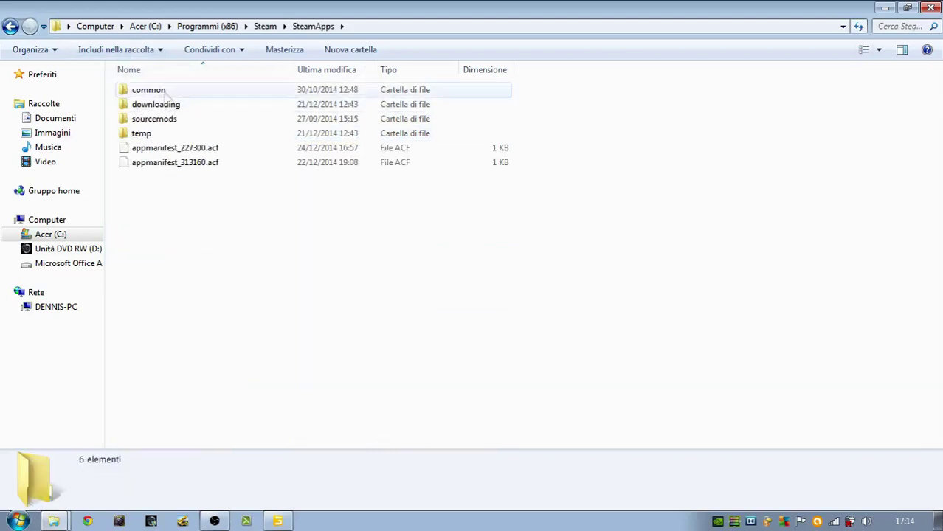
pyautogui.doubleClick(151, 90)
pyautogui.doubleClick(170, 104)
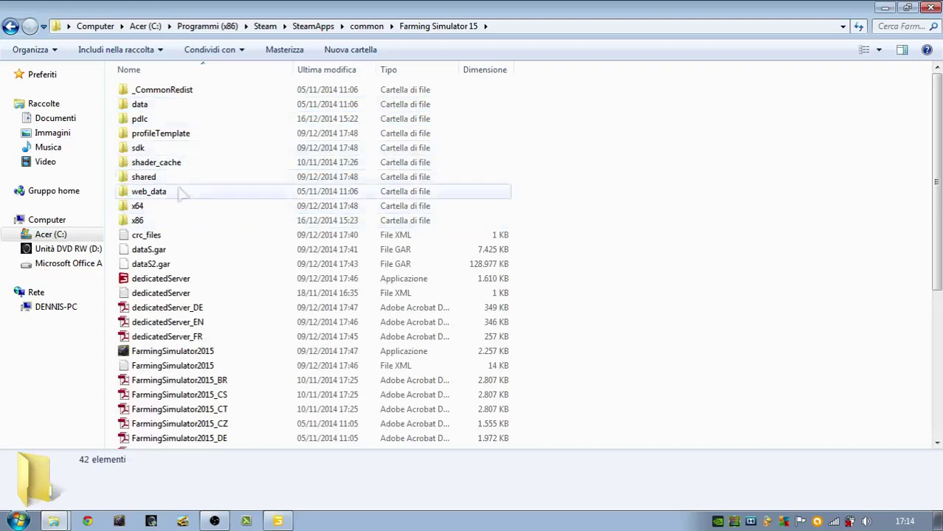
# Step: Look into the game's shared and data\vehicles folders, and open the maps folder inside data
pyautogui.click(177, 107)
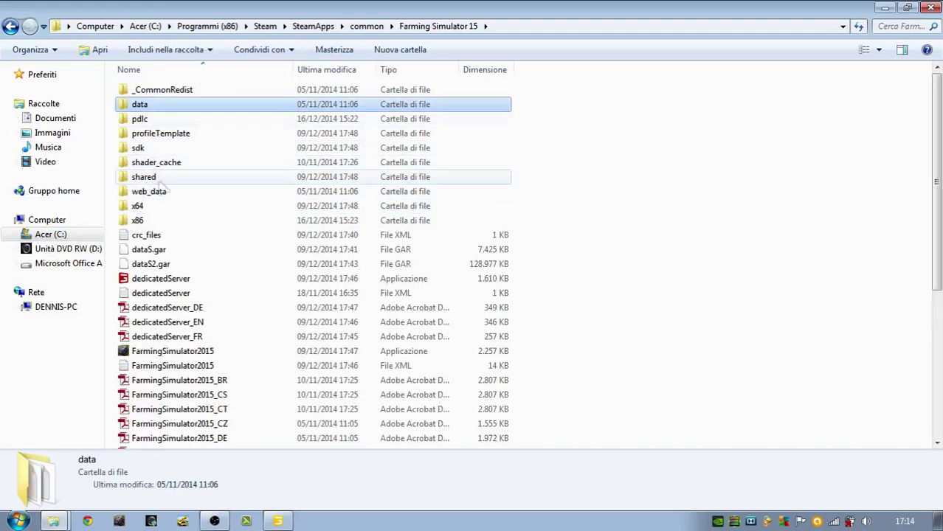
pyautogui.doubleClick(143, 177)
pyautogui.click(10, 26)
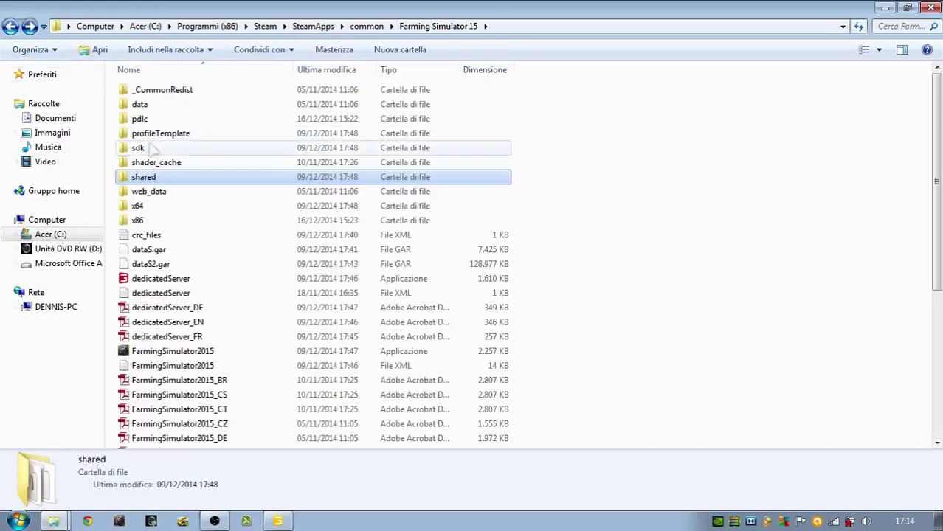
pyautogui.doubleClick(142, 104)
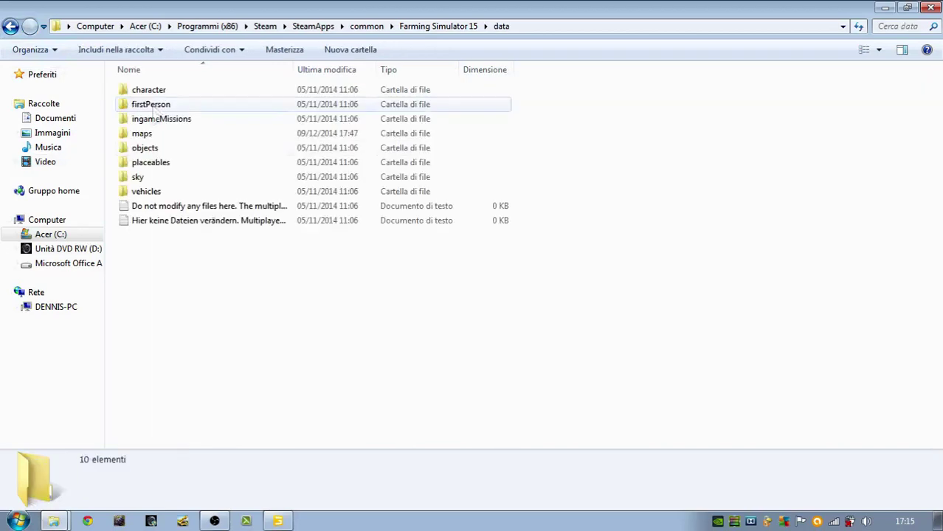
pyautogui.doubleClick(148, 191)
pyautogui.click(10, 26)
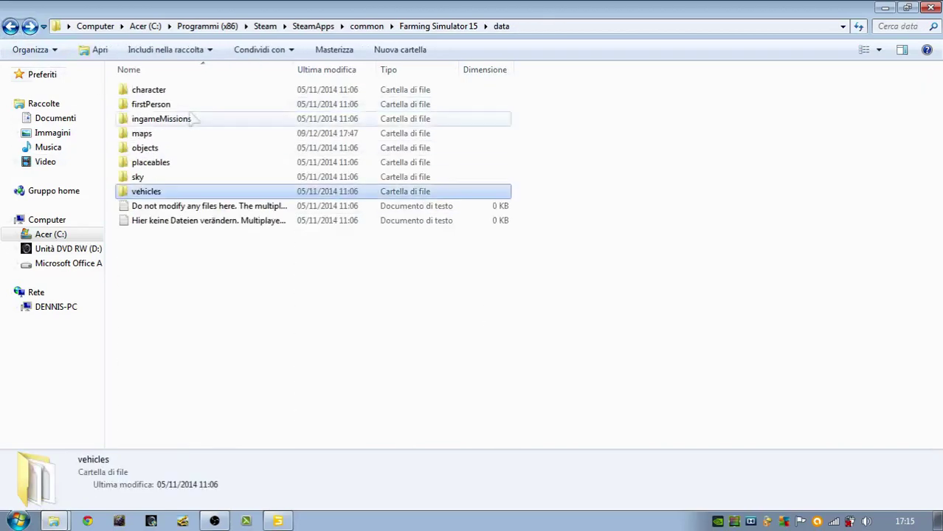
pyautogui.doubleClick(142, 133)
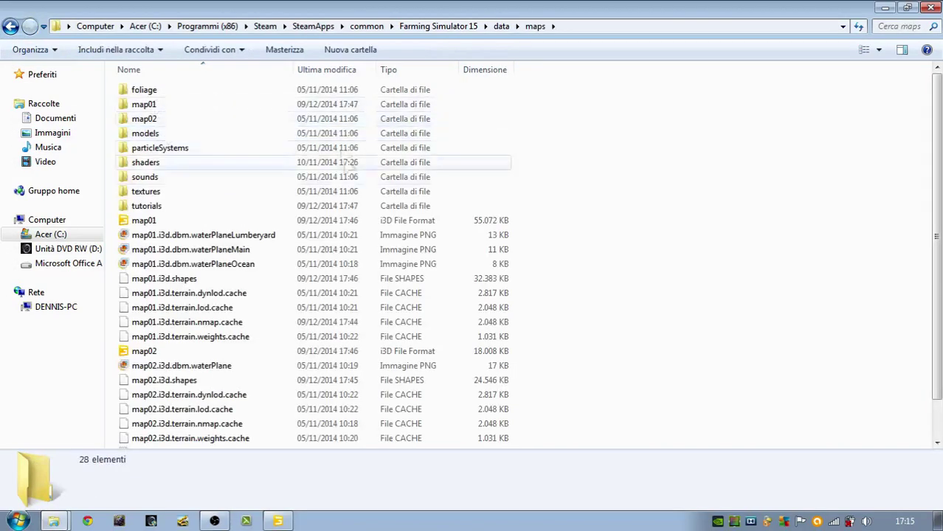
# Step: Highlight the map01 and map02 i3D files in the maps folder without opening them
pyautogui.scroll(-1, 221, 136)
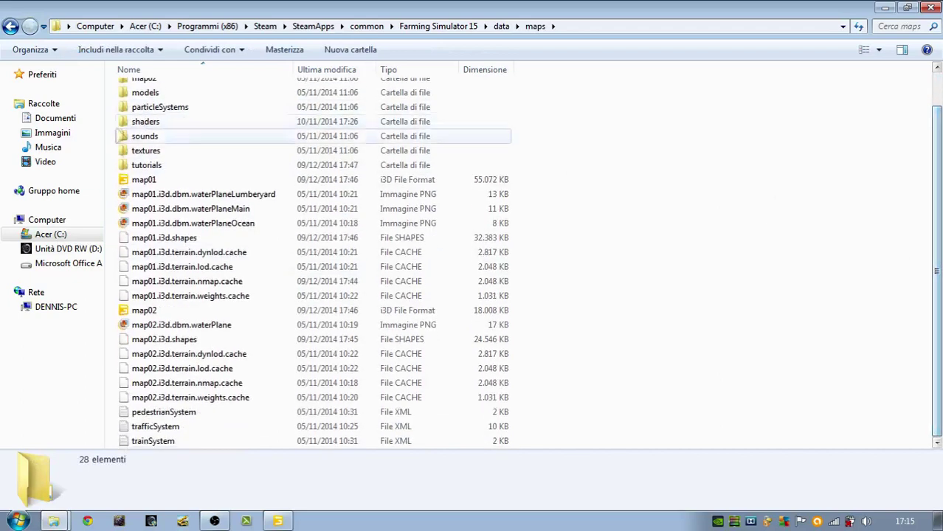
pyautogui.click(506, 182)
pyautogui.moveTo(546, 310); pyautogui.dragTo(480, 313)
pyautogui.click(633, 299)
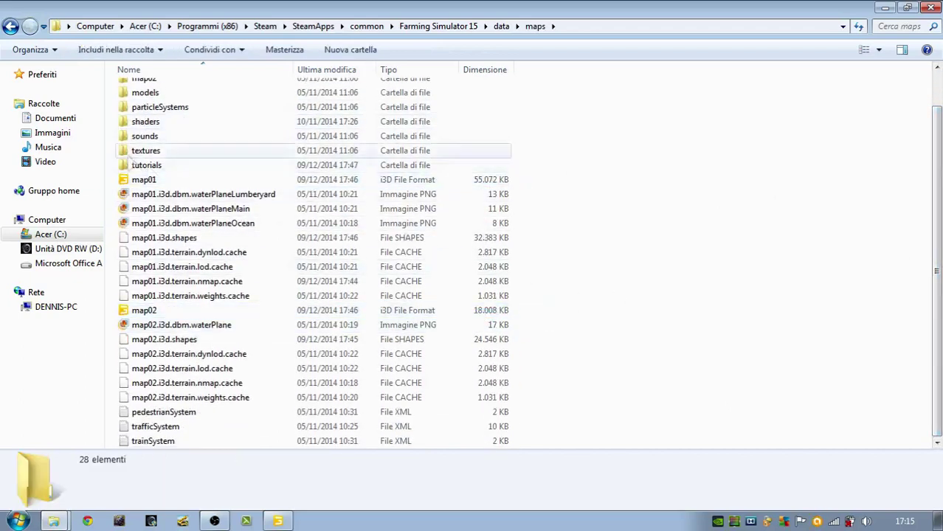
pyautogui.click(141, 180)
pyautogui.click(591, 250)
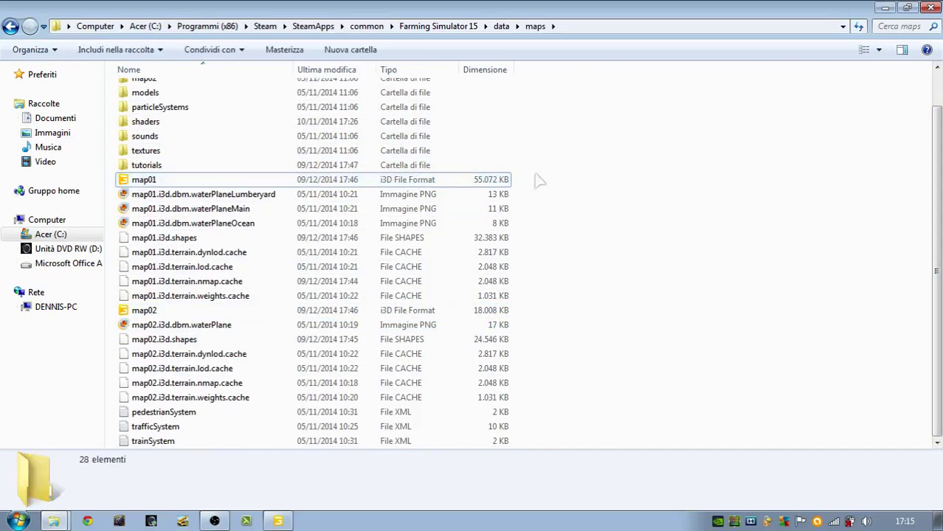
pyautogui.click(508, 180)
pyautogui.click(629, 197)
# Step: Switch back to GIANTS Editor and look around the trees and dirt track on the AgroNort map
pyautogui.press('super+d')
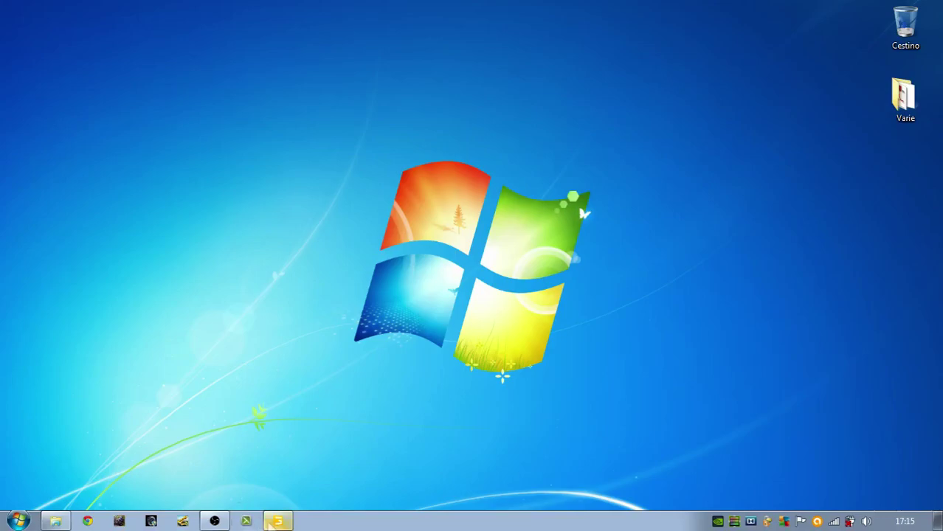
pyautogui.click(277, 521)
pyautogui.keyDown('alt'); pyautogui.moveTo(366, 270); pyautogui.dragTo(533, 251); pyautogui.keyUp('alt')
pyautogui.moveTo(534, 255); pyautogui.dragTo(378, 328, button='right')
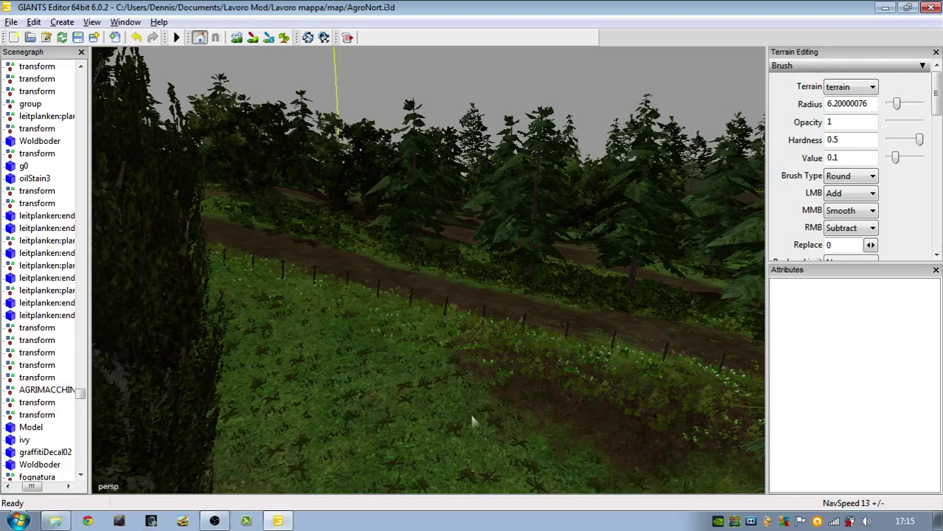
# Step: Select the Woldboder object by the dirt track, look over the area and pull back to an overview of the biogas plant and fields
pyautogui.click(511, 310)
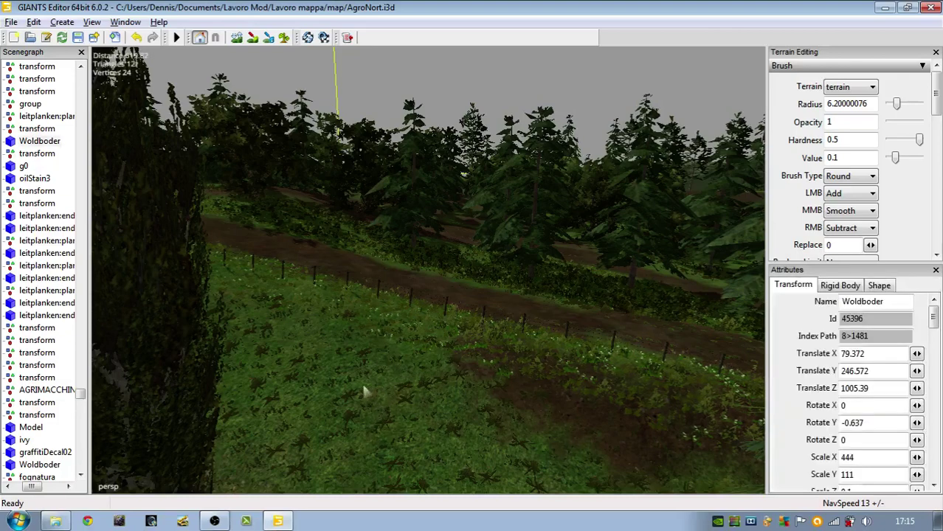
pyautogui.keyDown('alt'); pyautogui.moveTo(341, 365); pyautogui.dragTo(387, 345); pyautogui.keyUp('alt')
pyautogui.moveTo(386, 349); pyautogui.dragTo(458, 372, button='right')
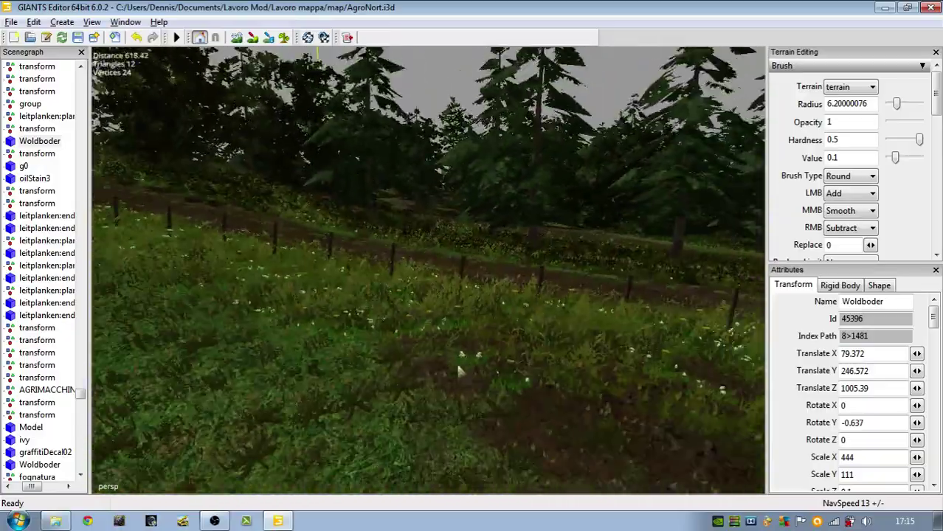
pyautogui.moveTo(478, 228); pyautogui.dragTo(411, 314, button='right')
pyautogui.scroll(-8, 409, 307)
pyautogui.keyDown('alt'); pyautogui.moveTo(409, 307); pyautogui.dragTo(582, 239); pyautogui.keyUp('alt')
pyautogui.keyDown('alt'); pyautogui.moveTo(343, 177); pyautogui.dragTo(384, 529, button='middle'); pyautogui.keyUp('alt')
pyautogui.keyDown('alt'); pyautogui.moveTo(379, 325); pyautogui.dragTo(137, 307); pyautogui.keyUp('alt')
pyautogui.moveTo(136, 308); pyautogui.dragTo(145, 306, button='right')
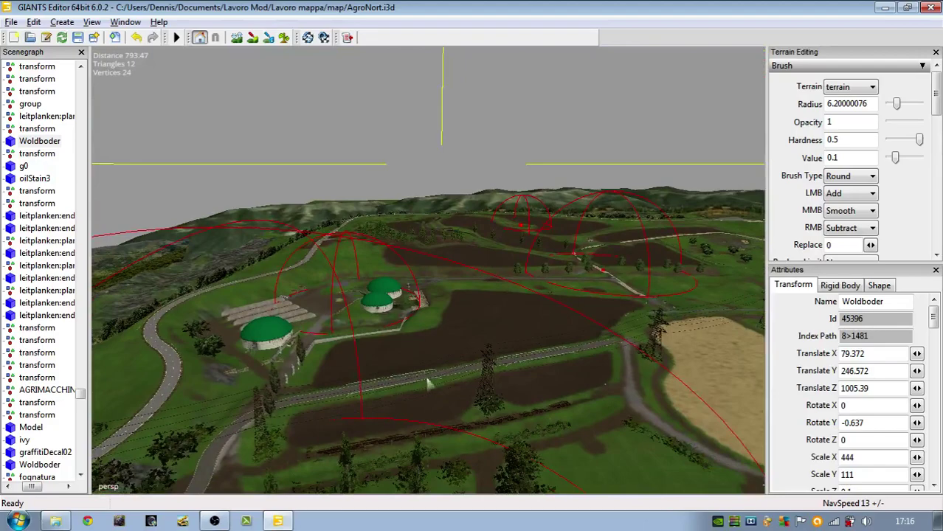
# Step: Examine the lily pond and the sound-source marker in it up close and from above
pyautogui.moveTo(428, 383)
pyautogui.keyDown('alt'); pyautogui.mouseDown()
pyautogui.moveTo(594, 489)
pyautogui.moveTo(612, 516)
pyautogui.mouseUp(); pyautogui.keyUp('alt')
pyautogui.moveTo(461, 413)
pyautogui.keyDown('alt'); pyautogui.mouseDown(button='right')
pyautogui.moveTo(467, 295)
pyautogui.moveTo(561, 2)
pyautogui.mouseUp(button='right'); pyautogui.keyUp('alt')
pyautogui.keyDown('alt'); pyautogui.moveTo(540, 429); pyautogui.dragTo(569, 124, button='right'); pyautogui.keyUp('alt')
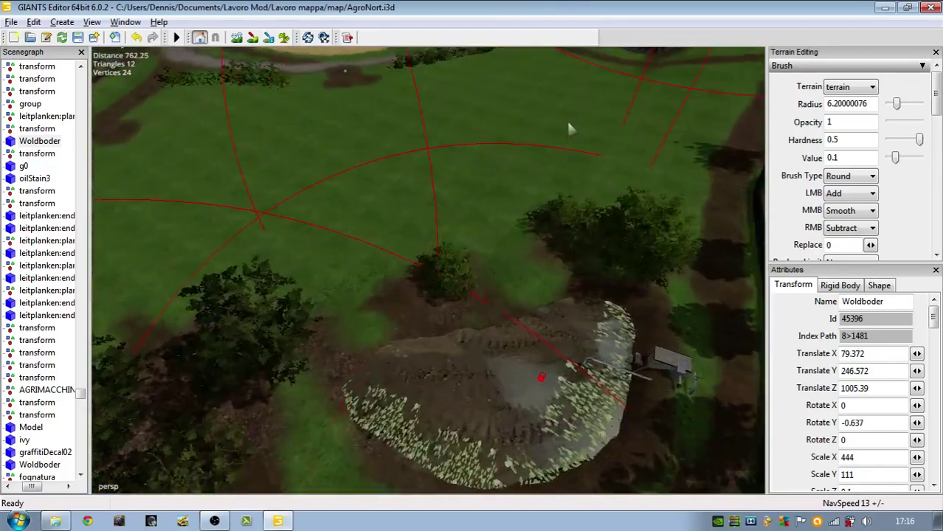
pyautogui.keyDown('alt'); pyautogui.moveTo(521, 480); pyautogui.dragTo(470, 354, button='right'); pyautogui.keyUp('alt')
pyautogui.keyDown('alt'); pyautogui.moveTo(471, 354); pyautogui.dragTo(531, 428); pyautogui.keyUp('alt')
pyautogui.keyDown('alt'); pyautogui.moveTo(531, 428); pyautogui.dragTo(520, 150, button='right'); pyautogui.keyUp('alt')
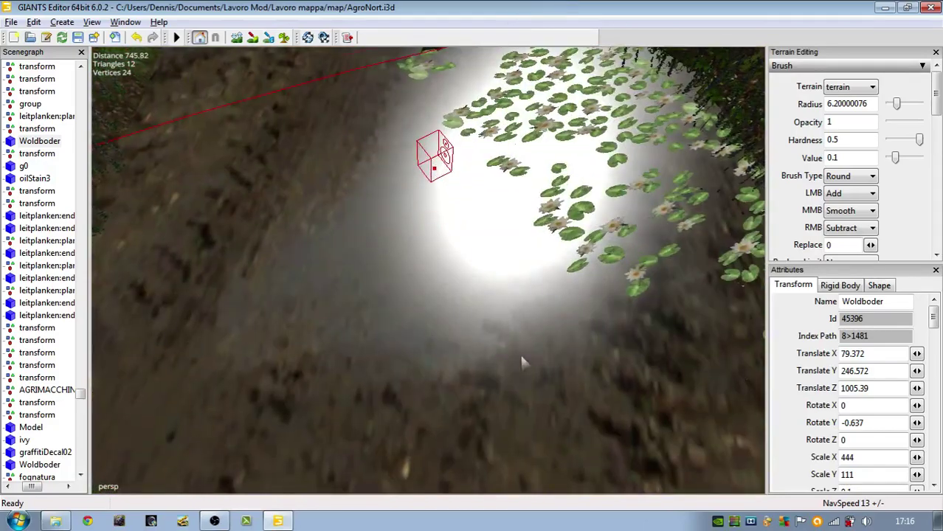
pyautogui.keyDown('alt'); pyautogui.moveTo(521, 358); pyautogui.dragTo(511, 247, button='right'); pyautogui.keyUp('alt')
pyautogui.keyDown('alt'); pyautogui.moveTo(511, 247); pyautogui.dragTo(509, 147); pyautogui.keyUp('alt')
pyautogui.keyDown('alt'); pyautogui.moveTo(558, 399); pyautogui.dragTo(558, 289, button='right'); pyautogui.keyUp('alt')
pyautogui.keyDown('alt'); pyautogui.moveTo(558, 288); pyautogui.dragTo(126, 277); pyautogui.keyUp('alt')
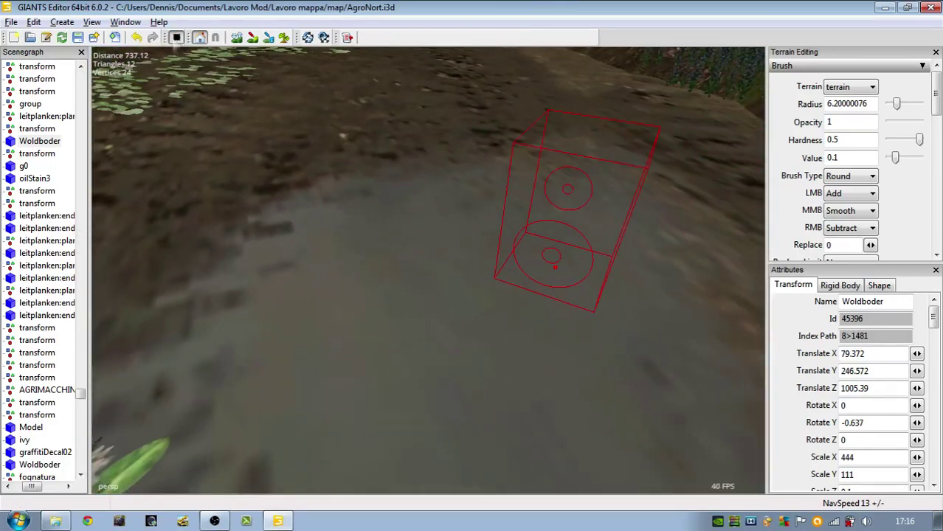
pyautogui.keyDown('alt'); pyautogui.moveTo(283, 112); pyautogui.dragTo(366, 502, button='right'); pyautogui.keyUp('alt')
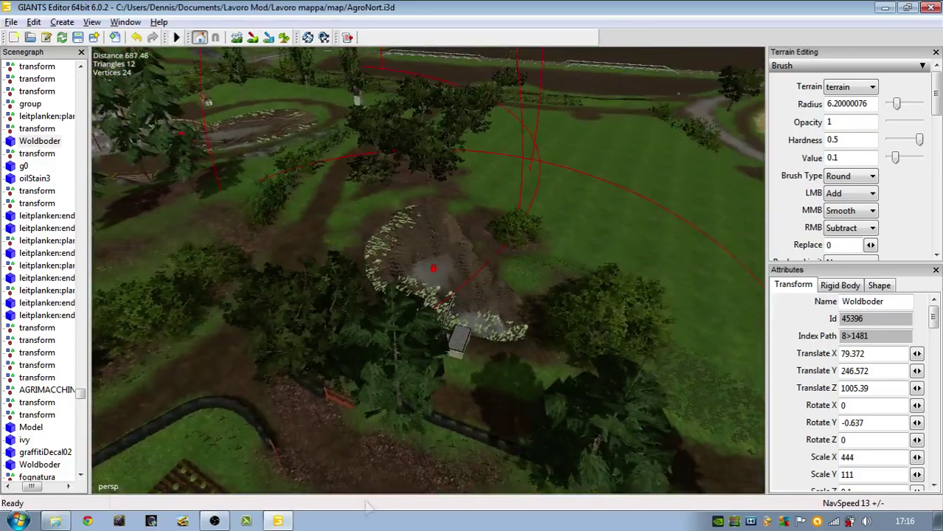
pyautogui.keyDown('alt'); pyautogui.moveTo(442, 299); pyautogui.dragTo(443, 487, button='right'); pyautogui.keyUp('alt')
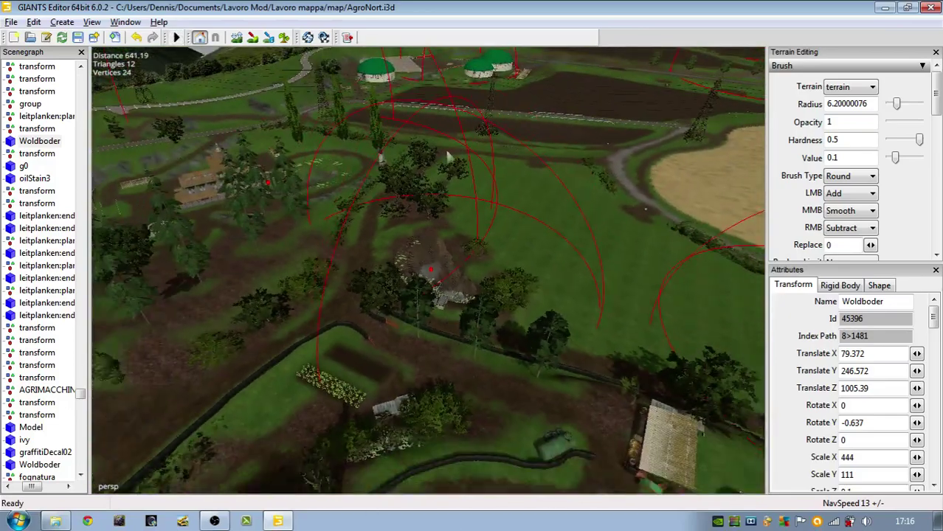
# Step: Look over the meadow beside the pond, the helipad and the farm buildings, ending in front of the stone house with the garages
pyautogui.moveTo(529, 203)
pyautogui.keyDown('alt'); pyautogui.mouseDown()
pyautogui.moveTo(394, 233)
pyautogui.moveTo(707, 290)
pyautogui.moveTo(370, 243)
pyautogui.moveTo(519, 208)
pyautogui.mouseUp(); pyautogui.keyUp('alt')
pyautogui.moveTo(506, 291); pyautogui.dragTo(453, 111, button='right')
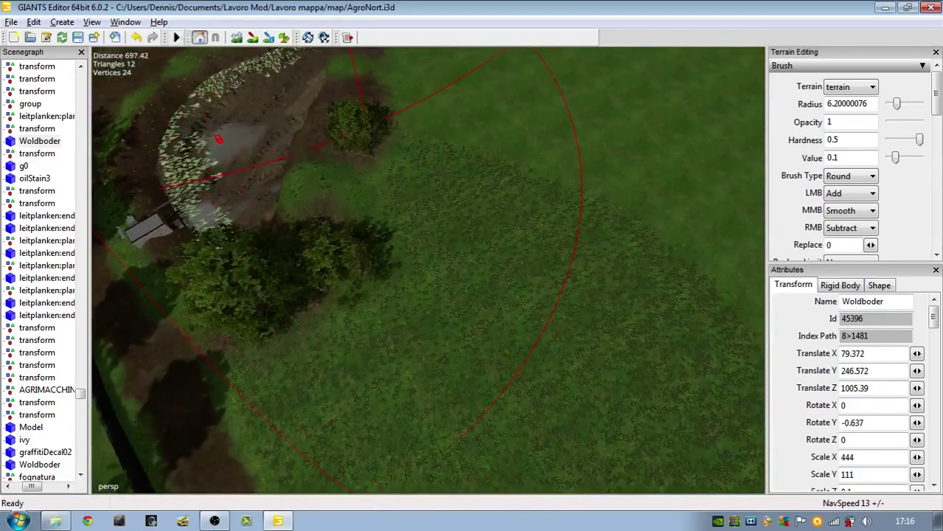
pyautogui.moveTo(445, 271); pyautogui.dragTo(532, 141, button='right')
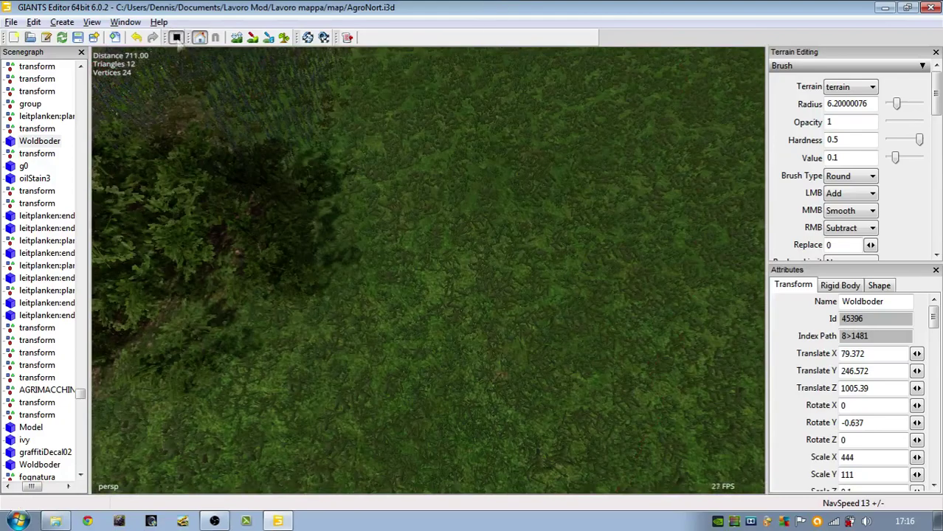
pyautogui.keyDown('alt'); pyautogui.moveTo(472, 74); pyautogui.dragTo(462, 302); pyautogui.keyUp('alt')
pyautogui.scroll(-3, 457, 236)
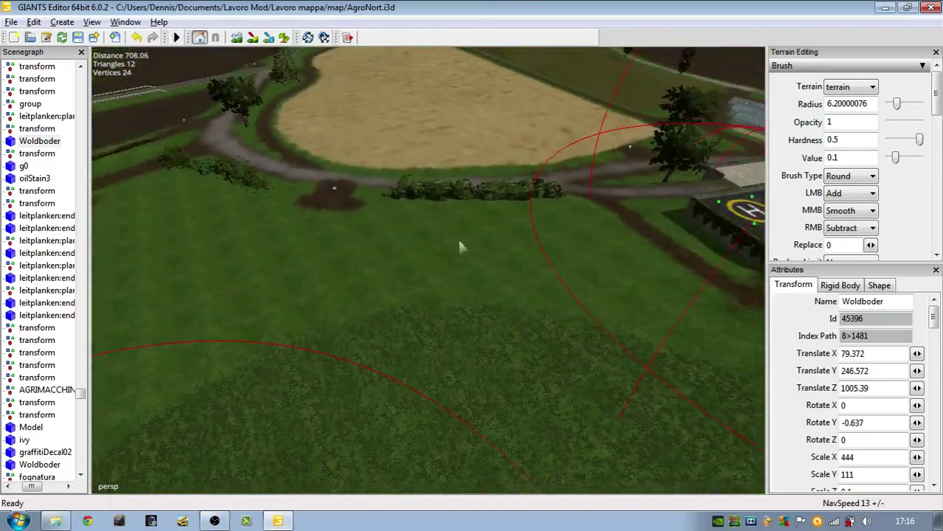
pyautogui.keyDown('alt'); pyautogui.moveTo(366, 321); pyautogui.dragTo(86, 392); pyautogui.keyUp('alt')
pyautogui.keyDown('alt'); pyautogui.moveTo(332, 288); pyautogui.dragTo(271, 281); pyautogui.keyUp('alt')
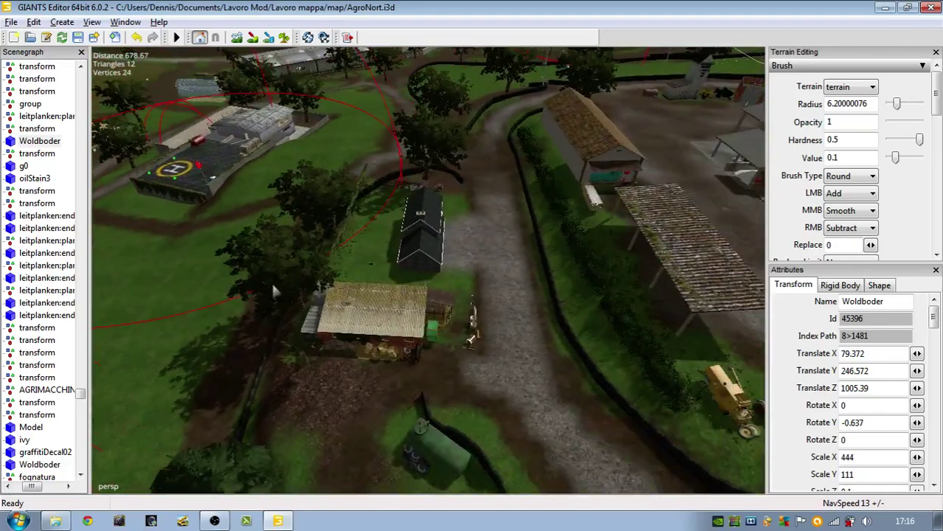
pyautogui.keyDown('alt'); pyautogui.moveTo(472, 284); pyautogui.dragTo(577, 225, button='right'); pyautogui.keyUp('alt')
pyautogui.keyDown('alt'); pyautogui.moveTo(577, 224); pyautogui.dragTo(473, 294); pyautogui.keyUp('alt')
pyautogui.moveTo(473, 296); pyautogui.dragTo(485, 238, button='right')
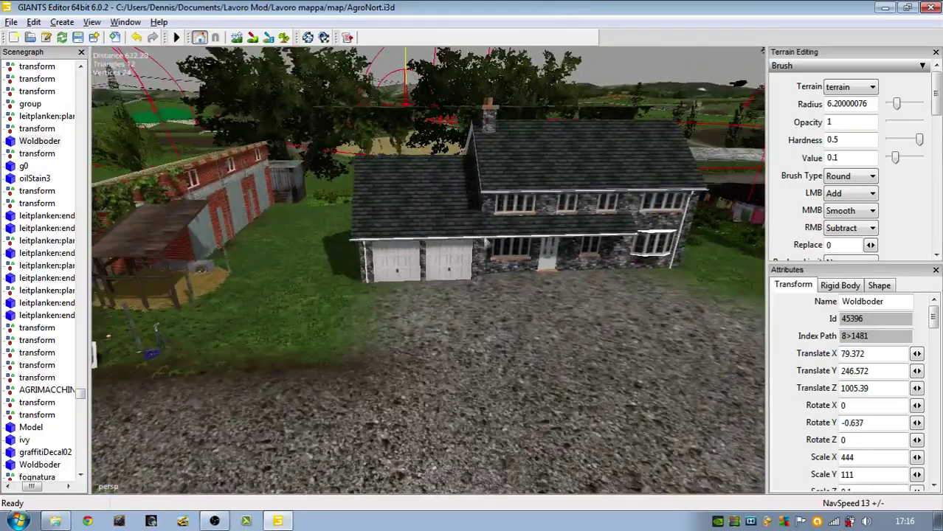
# Step: Select the stone house House2 and temporarily widen the Scenegraph to browse the map's object names
pyautogui.click(484, 221)
pyautogui.click(435, 411)
pyautogui.click(487, 293)
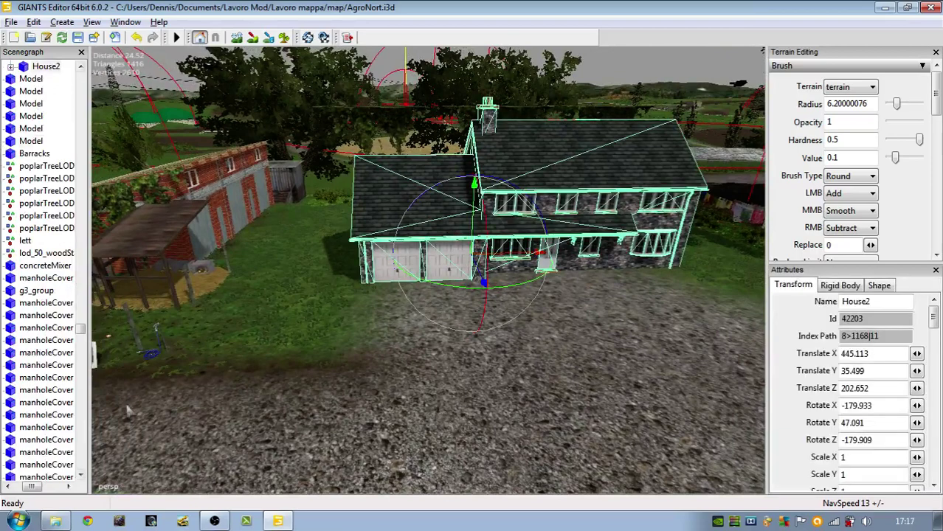
pyautogui.moveTo(92, 361); pyautogui.dragTo(284, 354)
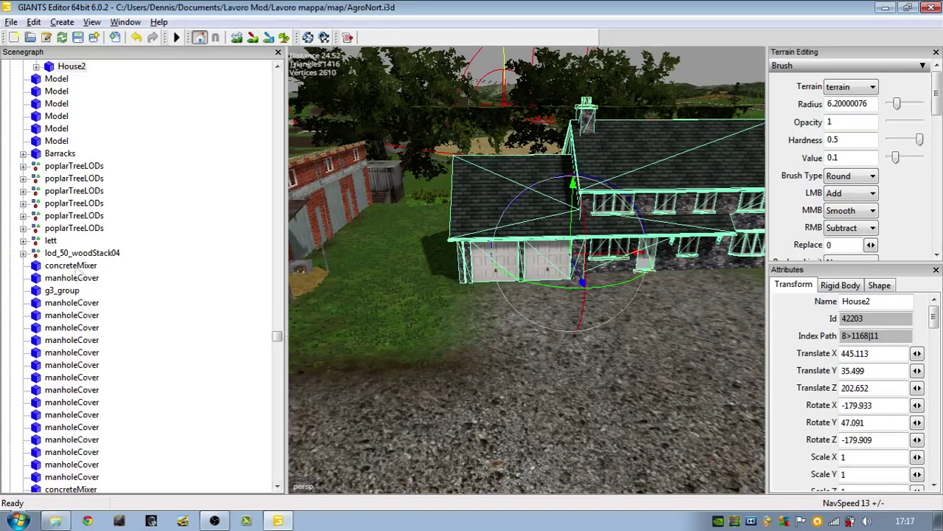
pyautogui.moveTo(279, 338); pyautogui.dragTo(277, 124)
pyautogui.moveTo(284, 174); pyautogui.dragTo(78, 170)
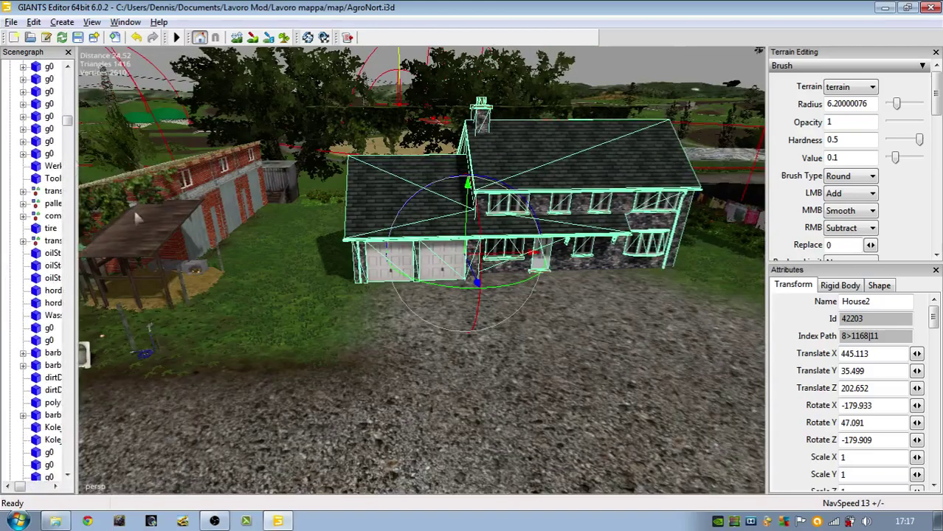
# Step: Raise the stone house above the ground, tilt it to one side, deselect it and inspect it from several angles
pyautogui.moveTo(485, 373); pyautogui.dragTo(425, 290, button='middle')
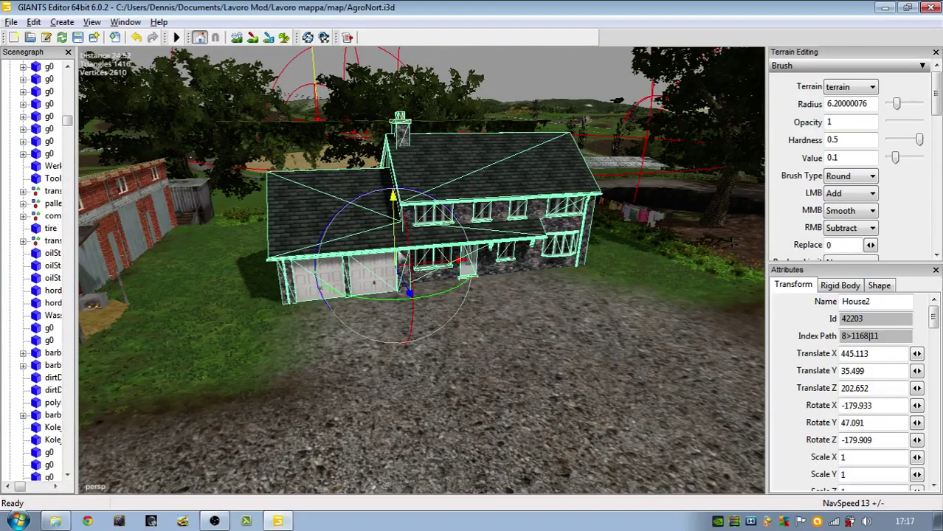
pyautogui.moveTo(393, 198); pyautogui.dragTo(391, 149)
pyautogui.moveTo(381, 256); pyautogui.dragTo(419, 239)
pyautogui.click(471, 391)
pyautogui.scroll(1, 448, 209)
pyautogui.scroll(3, 475, 299)
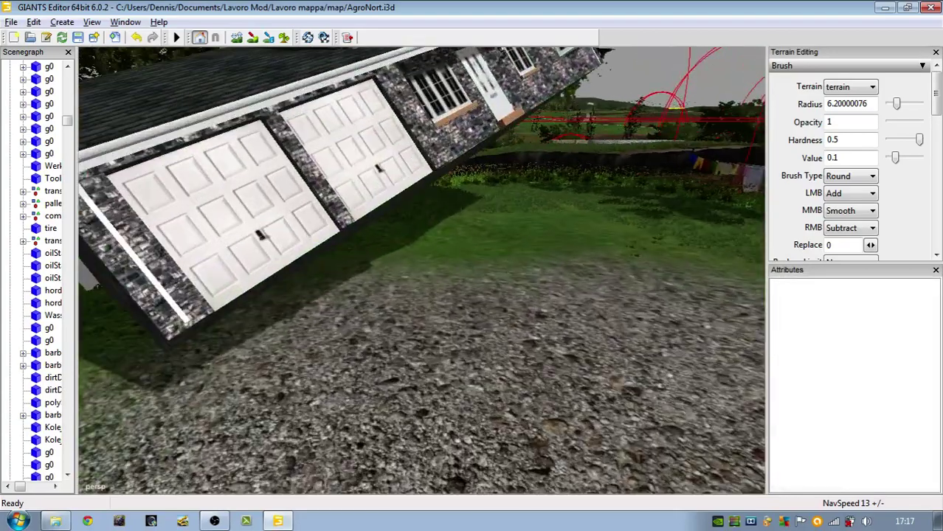
pyautogui.keyDown('alt'); pyautogui.moveTo(517, 285); pyautogui.dragTo(326, 264); pyautogui.keyUp('alt')
pyautogui.keyDown('alt'); pyautogui.moveTo(326, 264); pyautogui.dragTo(576, 313, button='middle'); pyautogui.keyUp('alt')
pyautogui.keyDown('alt'); pyautogui.moveTo(576, 313); pyautogui.dragTo(577, 413, button='right'); pyautogui.keyUp('alt')
pyautogui.keyDown('alt'); pyautogui.moveTo(532, 333); pyautogui.dragTo(535, 357, button='right'); pyautogui.keyUp('alt')
pyautogui.moveTo(534, 264)
pyautogui.keyDown('alt'); pyautogui.mouseDown()
pyautogui.moveTo(564, 298)
pyautogui.moveTo(558, 312)
pyautogui.moveTo(627, 307)
pyautogui.mouseUp(); pyautogui.keyUp('alt')
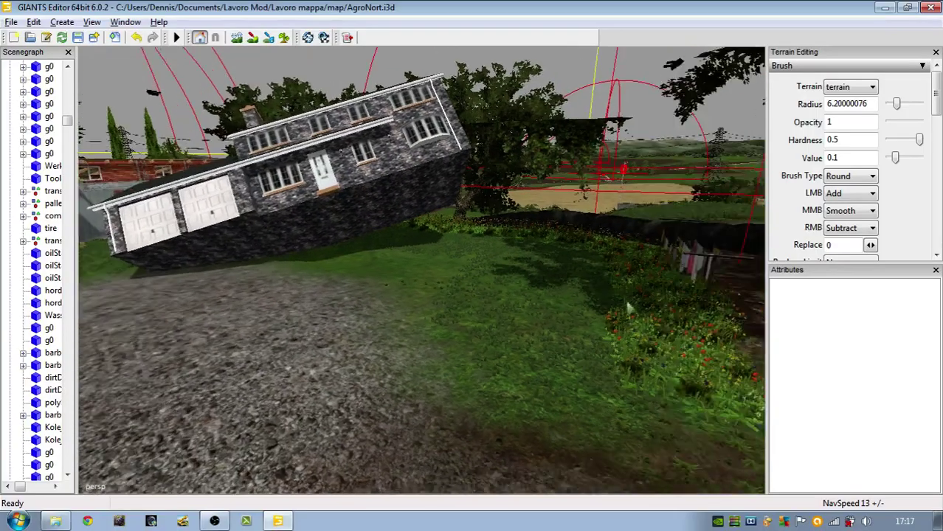
# Step: Activate terrain sculpting on the dirt strip between the pylon and the planted field, with a brush radius of about 5.7
pyautogui.keyDown('alt'); pyautogui.moveTo(627, 307); pyautogui.dragTo(170, 413, button='middle'); pyautogui.keyUp('alt')
pyautogui.keyDown('alt'); pyautogui.moveTo(170, 413); pyautogui.dragTo(560, 15, button='right'); pyautogui.keyUp('alt')
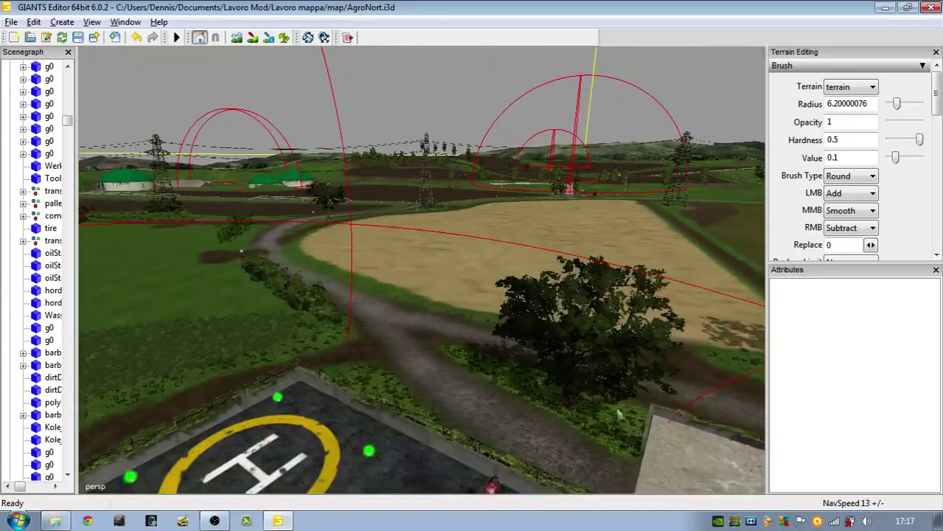
pyautogui.keyDown('alt'); pyautogui.moveTo(642, 347); pyautogui.dragTo(251, 349, button='middle'); pyautogui.keyUp('alt')
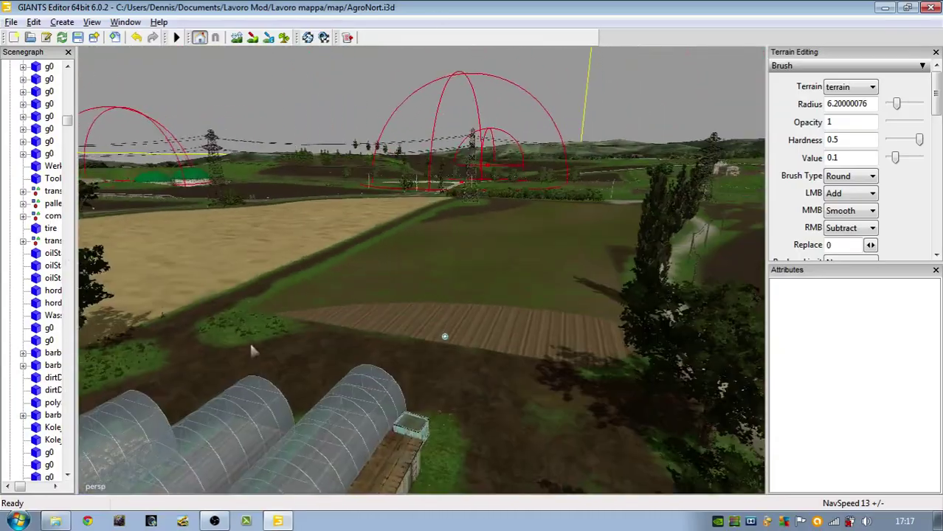
pyautogui.keyDown('alt'); pyautogui.moveTo(251, 349); pyautogui.dragTo(339, 112, button='right'); pyautogui.keyUp('alt')
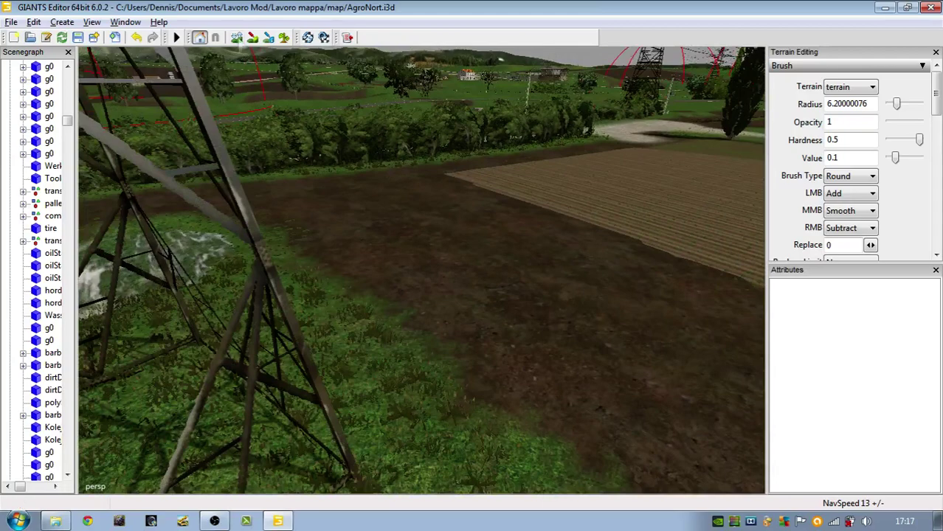
pyautogui.keyDown('alt'); pyautogui.moveTo(283, 53); pyautogui.dragTo(445, 200); pyautogui.keyUp('alt')
pyautogui.keyDown('alt'); pyautogui.moveTo(445, 200); pyautogui.dragTo(391, 229, button='right'); pyautogui.keyUp('alt')
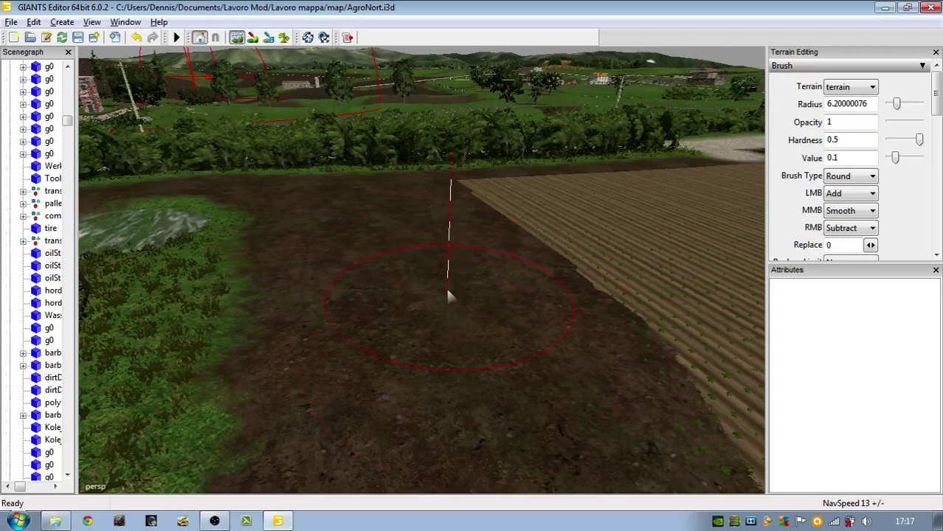
pyautogui.keyDown('ctrl'); pyautogui.scroll(-1, 448, 294); pyautogui.keyUp('ctrl')
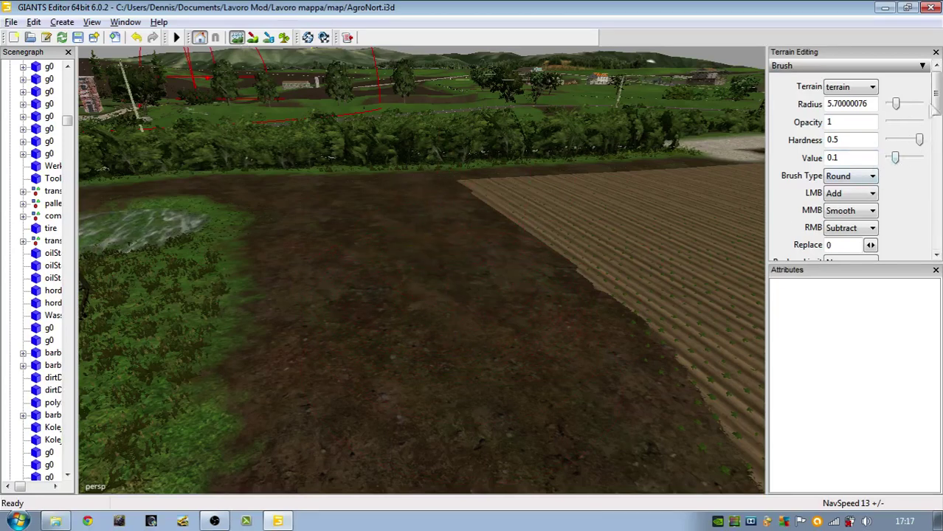
# Step: Sculpt the dirt ground between the pylon and the planted field with the round terrain brush, reshaping its height
pyautogui.moveTo(932, 105)
pyautogui.mouseDown()
pyautogui.moveTo(938, 152)
pyautogui.moveTo(934, 95)
pyautogui.mouseUp()
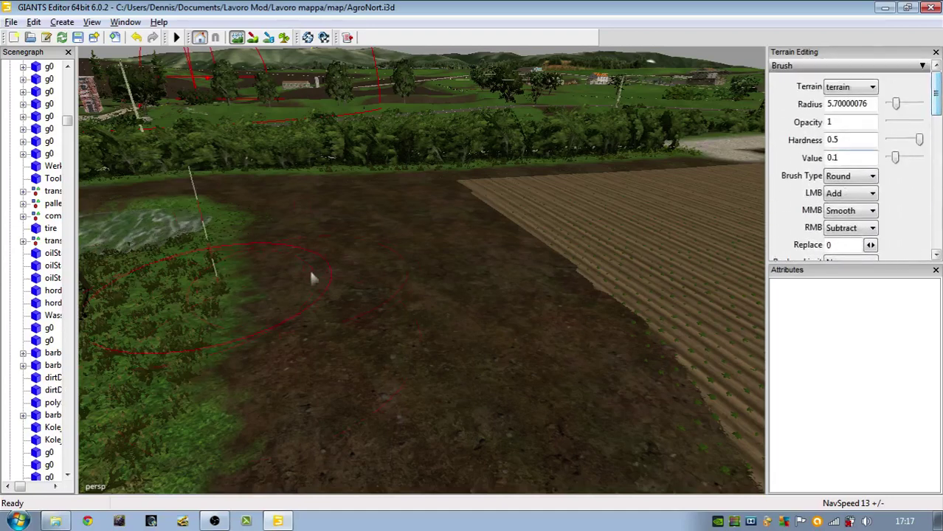
pyautogui.moveTo(426, 325)
pyautogui.mouseDown()
pyautogui.moveTo(420, 215)
pyautogui.moveTo(448, 220)
pyautogui.mouseUp()
pyautogui.keyDown('alt'); pyautogui.moveTo(449, 220); pyautogui.dragTo(478, 338, button='right'); pyautogui.keyUp('alt')
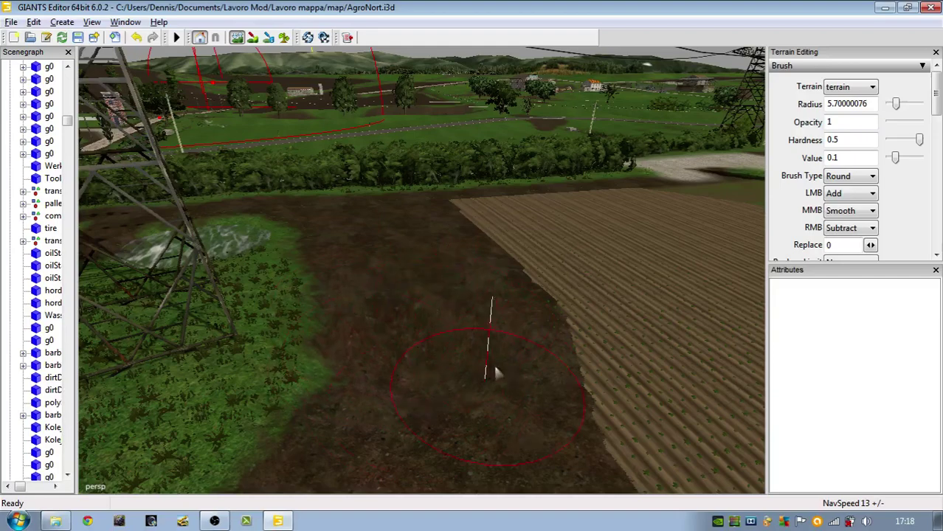
pyautogui.scroll(5, 473, 354)
pyautogui.scroll(-2, 474, 294)
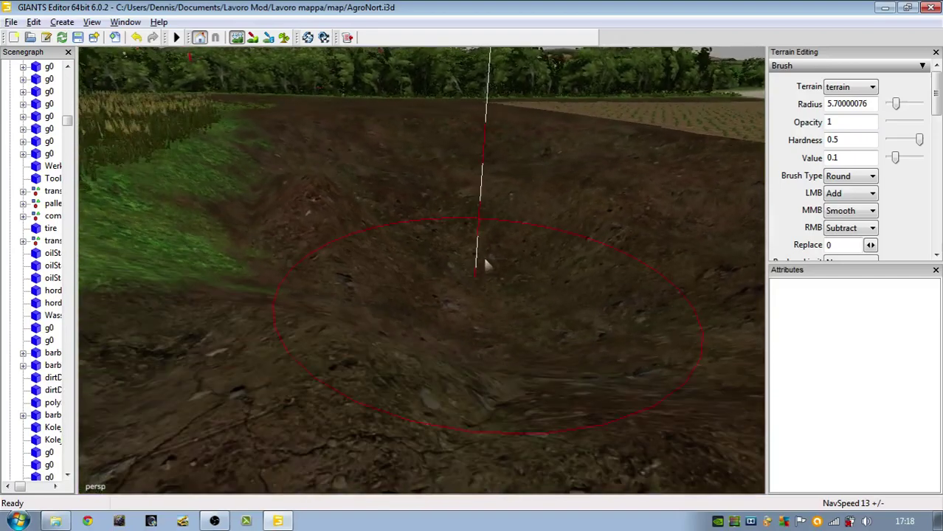
pyautogui.scroll(-3, 485, 291)
pyautogui.moveTo(465, 234)
pyautogui.mouseDown()
pyautogui.moveTo(413, 262)
pyautogui.moveTo(453, 200)
pyautogui.moveTo(356, 183)
pyautogui.moveTo(463, 238)
pyautogui.moveTo(569, 226)
pyautogui.mouseUp()
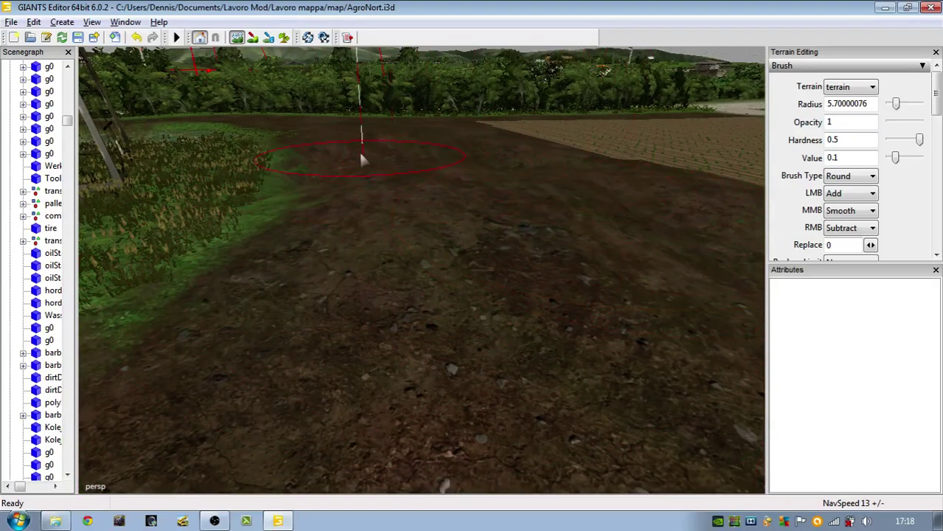
# Step: Look over the sculpted dirt strip beside the pylon and enlarge the terrain brush radius to about 21.7
pyautogui.moveTo(360, 153)
pyautogui.keyDown('alt'); pyautogui.mouseDown()
pyautogui.moveTo(436, 195)
pyautogui.moveTo(368, 219)
pyautogui.moveTo(405, 223)
pyautogui.mouseUp(); pyautogui.keyUp('alt')
pyautogui.scroll(-1, 405, 223)
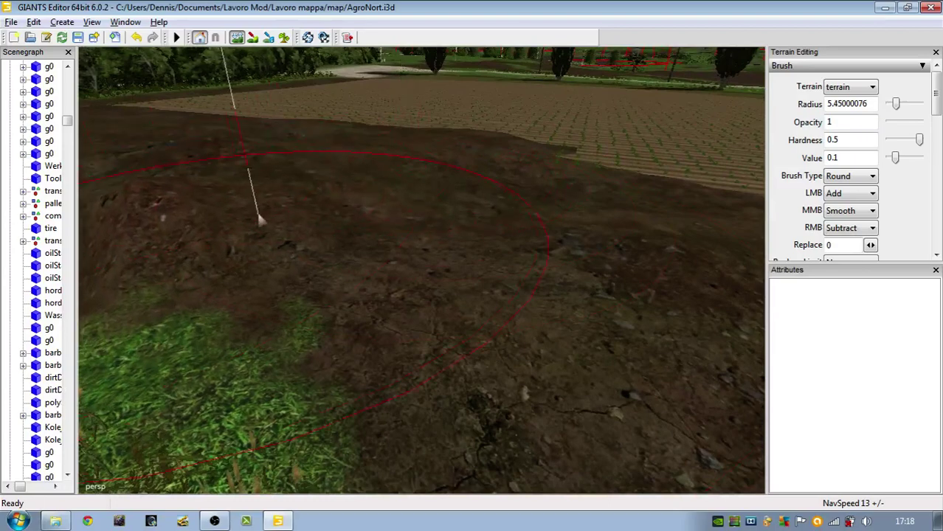
pyautogui.keyDown('alt'); pyautogui.moveTo(371, 163); pyautogui.dragTo(437, 302, button='right'); pyautogui.keyUp('alt')
pyautogui.moveTo(438, 302)
pyautogui.keyDown('alt'); pyautogui.mouseDown()
pyautogui.moveTo(403, 271)
pyautogui.moveTo(310, 252)
pyautogui.mouseUp(); pyautogui.keyUp('alt')
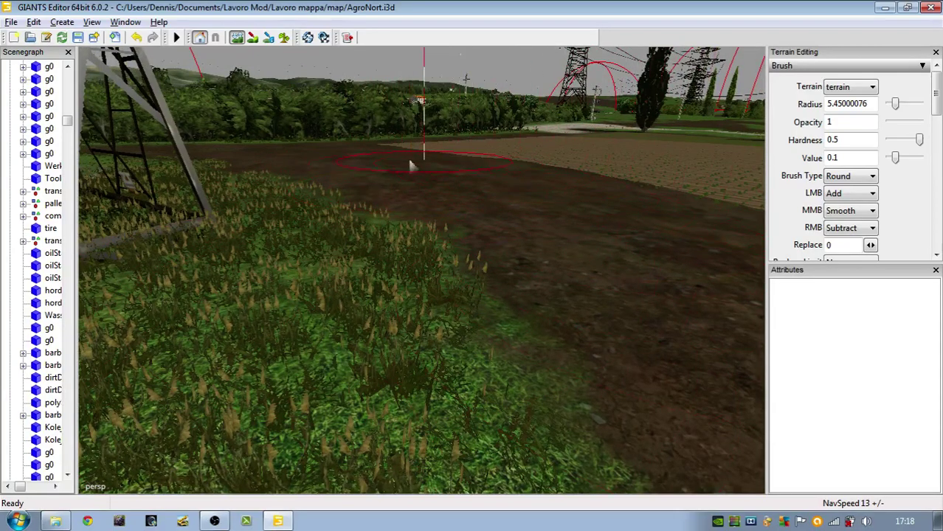
pyautogui.scroll(-1, 479, 211)
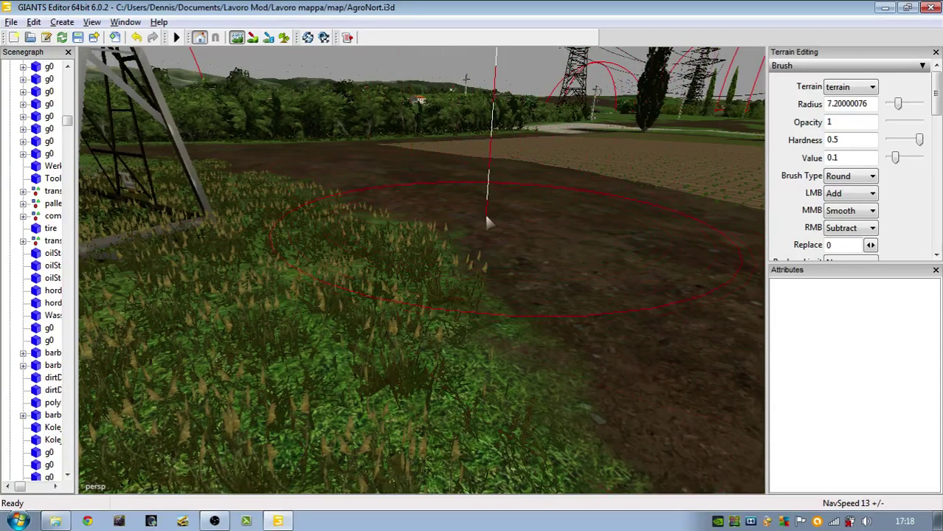
pyautogui.keyDown('ctrl'); pyautogui.scroll(-2, 485, 218); pyautogui.keyUp('ctrl')
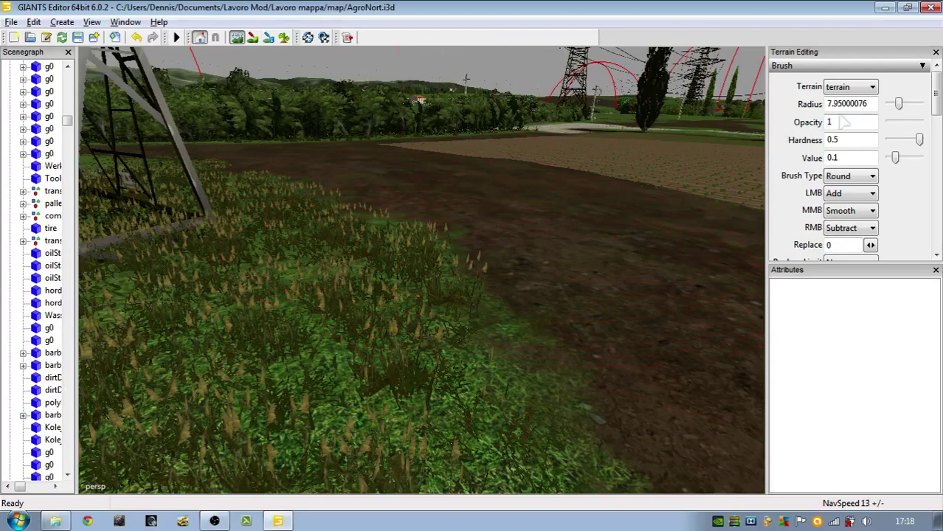
pyautogui.moveTo(906, 104); pyautogui.dragTo(916, 104)
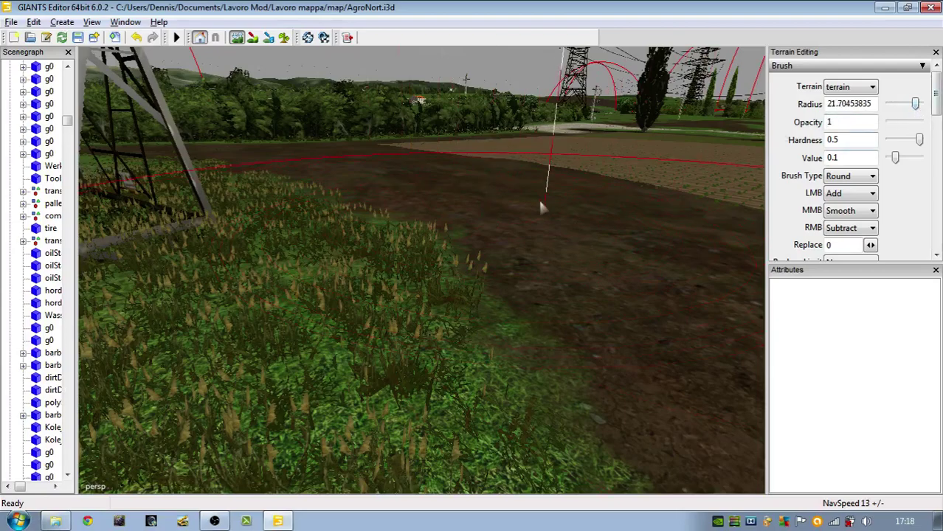
# Step: Smooth the terrain across the dirt strip, grass and field edge beside the pylon with the large brush
pyautogui.keyDown('alt'); pyautogui.moveTo(538, 197); pyautogui.dragTo(606, 454, button='right'); pyautogui.keyUp('alt')
pyautogui.keyDown('alt'); pyautogui.moveTo(465, 240); pyautogui.dragTo(476, 276, button='right'); pyautogui.keyUp('alt')
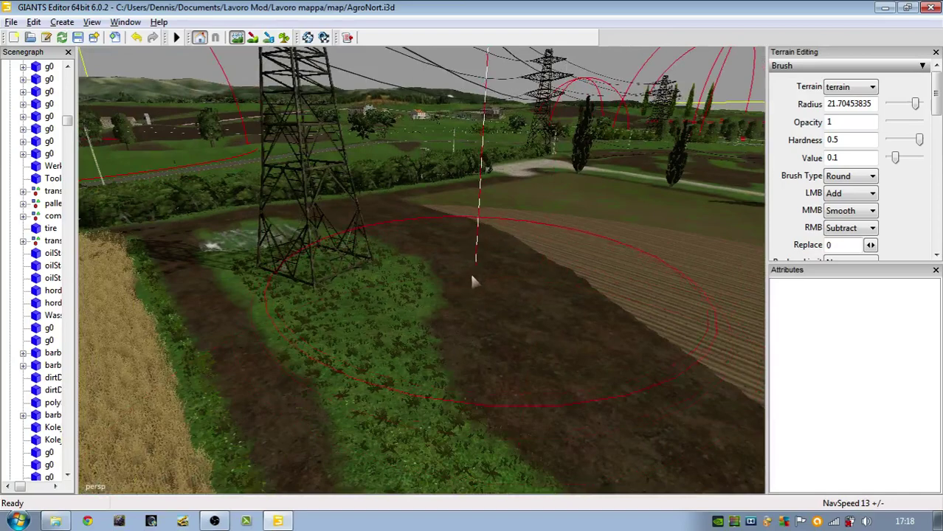
pyautogui.moveTo(472, 275)
pyautogui.mouseDown(button='middle')
pyautogui.moveTo(463, 248)
pyautogui.moveTo(467, 270)
pyautogui.moveTo(475, 255)
pyautogui.moveTo(481, 295)
pyautogui.mouseUp(button='middle')
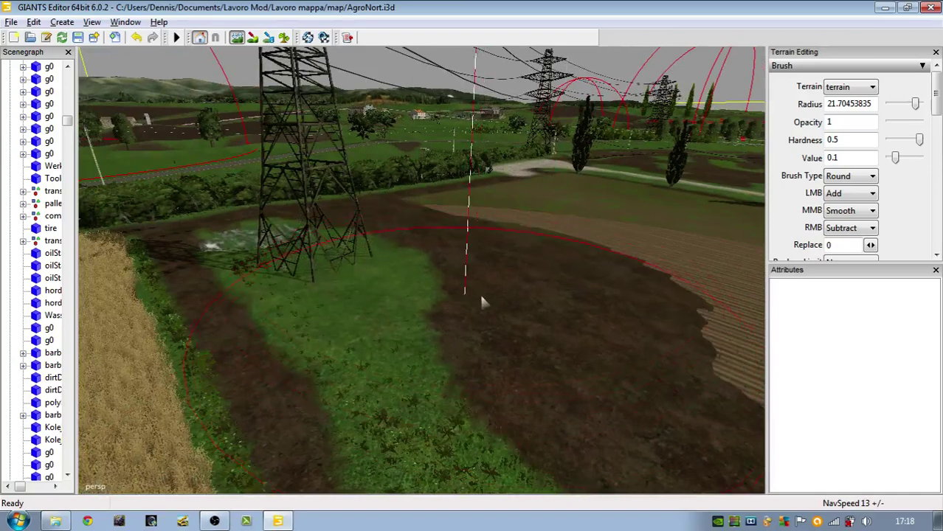
# Step: Smooth the dirt ground beside the pylon once more and undo the latest terrain strokes
pyautogui.moveTo(561, 304)
pyautogui.mouseDown(button='middle')
pyautogui.moveTo(488, 246)
pyautogui.moveTo(432, 244)
pyautogui.mouseUp(button='middle')
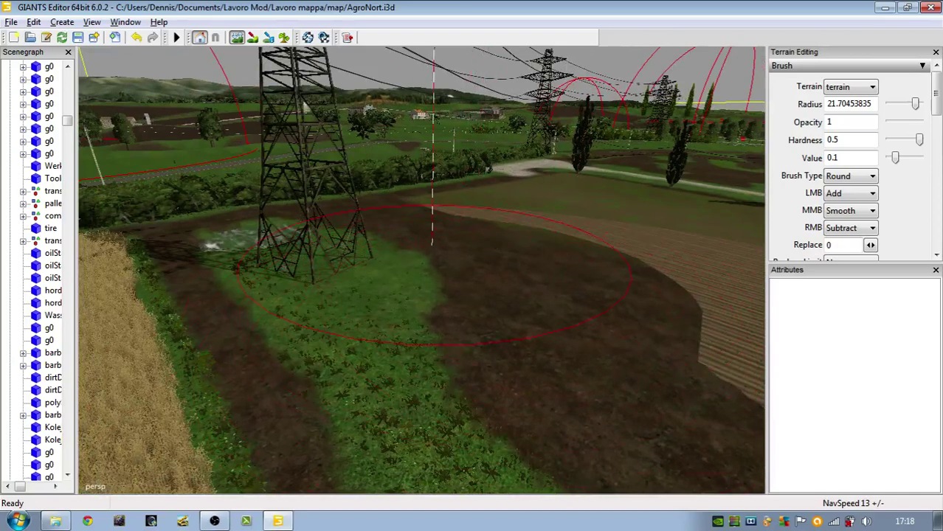
pyautogui.click(135, 37)
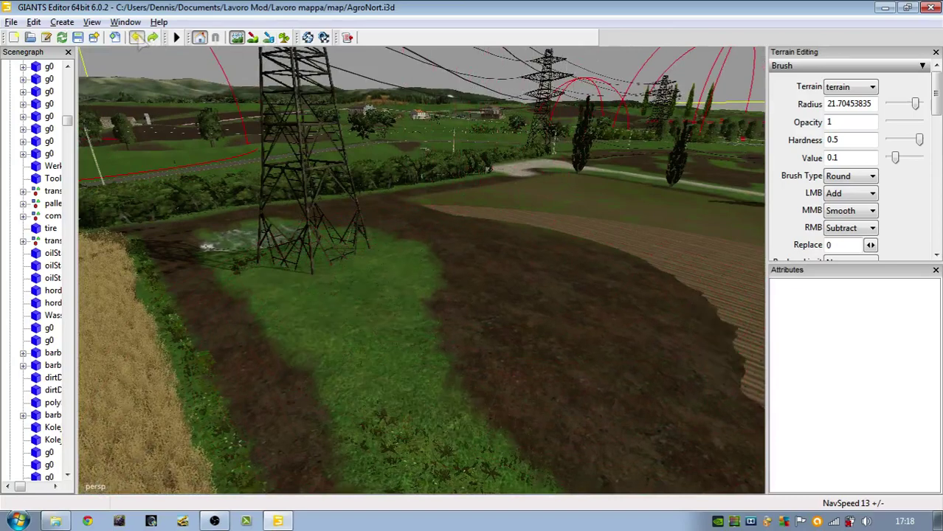
pyautogui.click(136, 37)
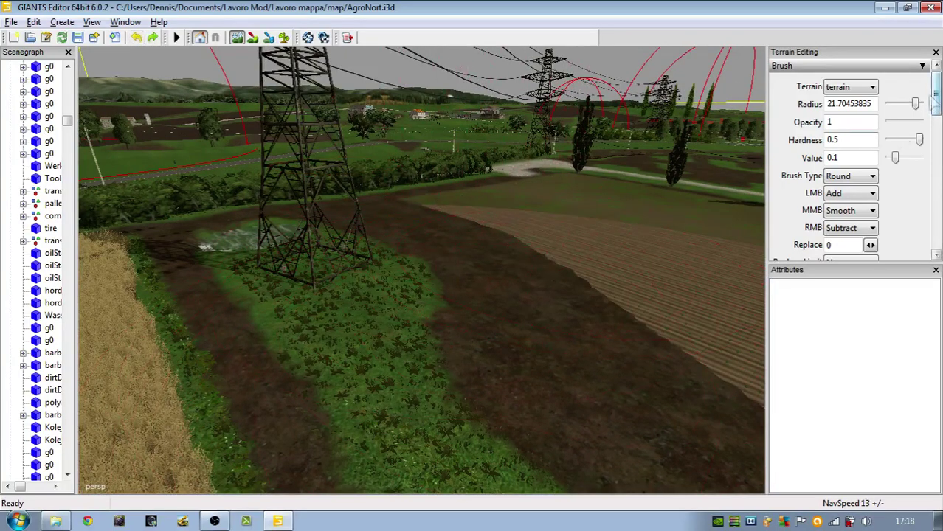
# Step: Reduce the terrain brush radius to about 11.5 and leave terrain sculpting mode
pyautogui.moveTo(915, 104); pyautogui.dragTo(927, 105)
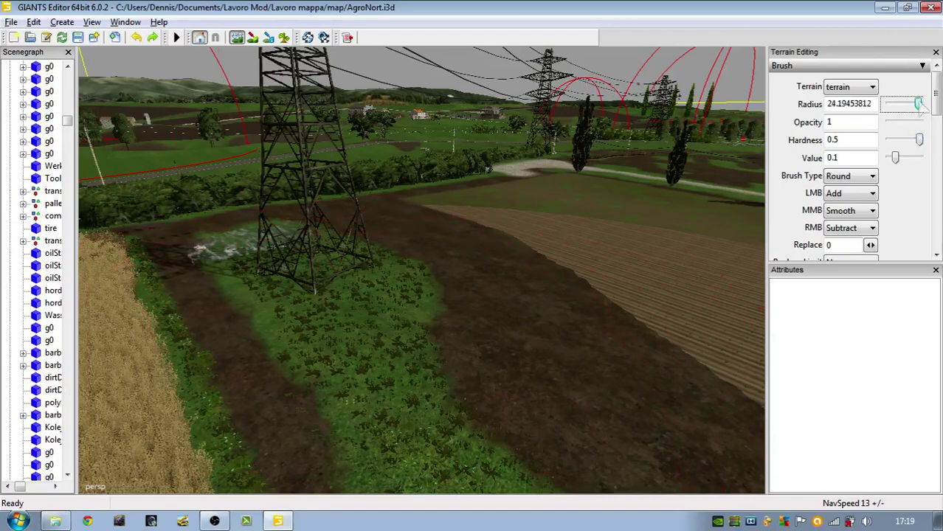
pyautogui.moveTo(908, 104); pyautogui.dragTo(903, 104)
pyautogui.keyDown('alt'); pyautogui.moveTo(450, 279); pyautogui.dragTo(276, 68, button='right'); pyautogui.keyUp('alt')
pyautogui.click(239, 41)
# Step: Examine the ground around the pylon, the water plane and the edge of the planted field
pyautogui.keyDown('alt'); pyautogui.moveTo(339, 190); pyautogui.dragTo(387, 335); pyautogui.keyUp('alt')
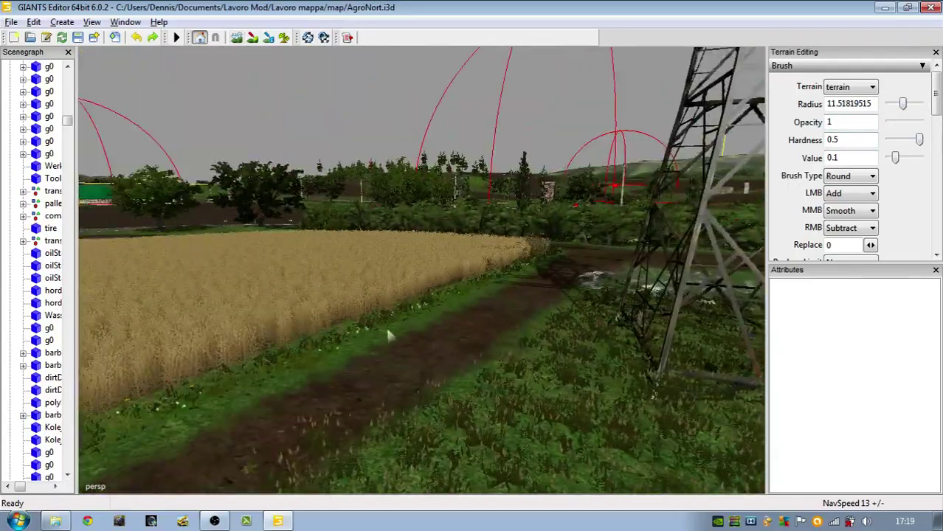
pyautogui.moveTo(387, 335)
pyautogui.keyDown('alt'); pyautogui.mouseDown(button='right')
pyautogui.moveTo(535, 399)
pyautogui.moveTo(548, 313)
pyautogui.mouseUp(button='right'); pyautogui.keyUp('alt')
pyautogui.keyDown('alt'); pyautogui.moveTo(569, 402); pyautogui.dragTo(485, 310, button='right'); pyautogui.keyUp('alt')
pyautogui.moveTo(485, 310); pyautogui.dragTo(352, 320)
pyautogui.keyDown('alt'); pyautogui.moveTo(350, 317); pyautogui.dragTo(329, 289, button='middle'); pyautogui.keyUp('alt')
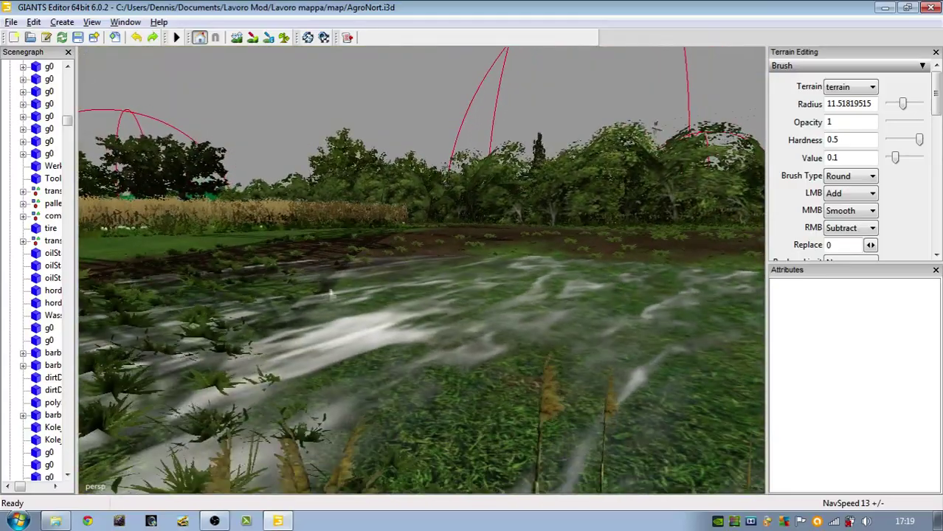
pyautogui.keyDown('alt'); pyautogui.moveTo(452, 329); pyautogui.dragTo(491, 431, button='middle'); pyautogui.keyUp('alt')
pyautogui.keyDown('alt'); pyautogui.moveTo(491, 436); pyautogui.dragTo(630, 506); pyautogui.keyUp('alt')
pyautogui.keyDown('alt'); pyautogui.moveTo(493, 388); pyautogui.dragTo(691, 303); pyautogui.keyUp('alt')
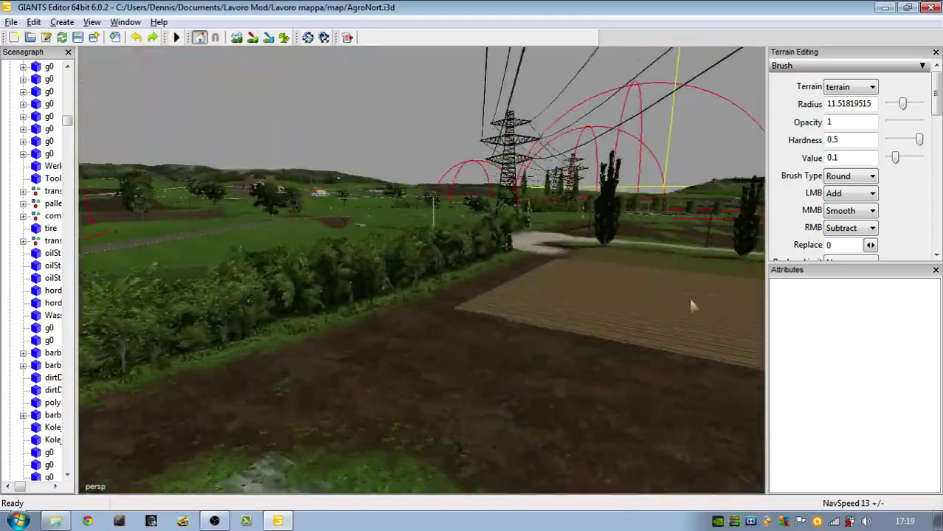
pyautogui.scroll(3, 543, 207)
pyautogui.keyDown('alt'); pyautogui.moveTo(543, 207); pyautogui.dragTo(575, 221); pyautogui.keyUp('alt')
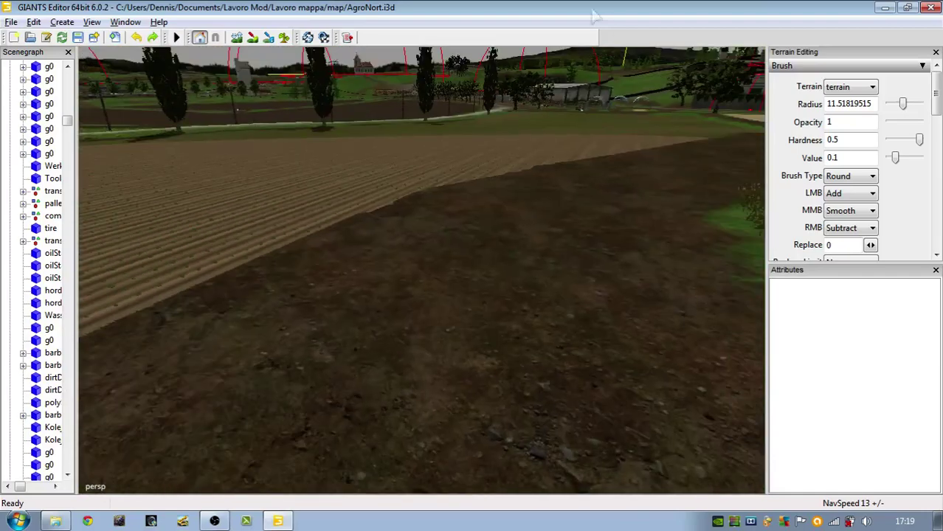
pyautogui.keyDown('alt'); pyautogui.moveTo(522, 273); pyautogui.dragTo(499, 444, button='right'); pyautogui.keyUp('alt')
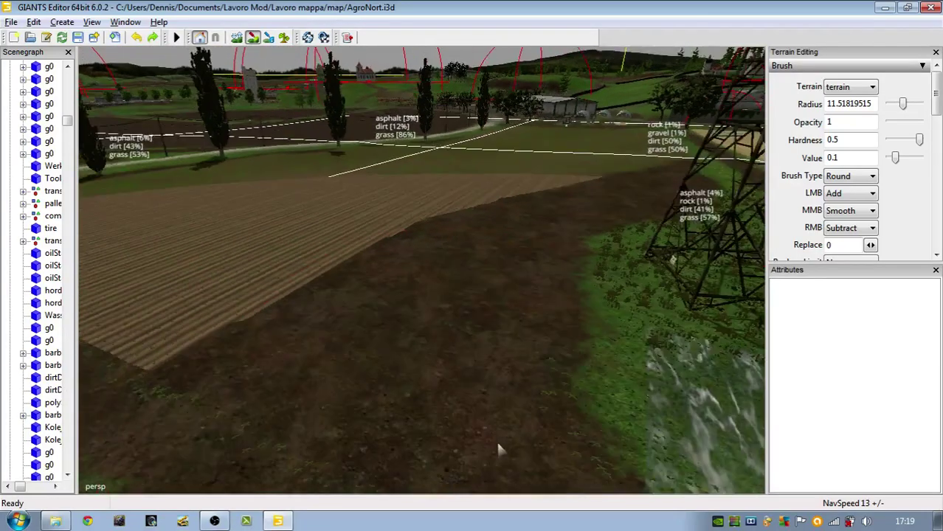
# Step: Activate terrain texture painting with the round brush beside the pylon and the planted field
pyautogui.click(254, 39)
pyautogui.scroll(-2, 301, 137)
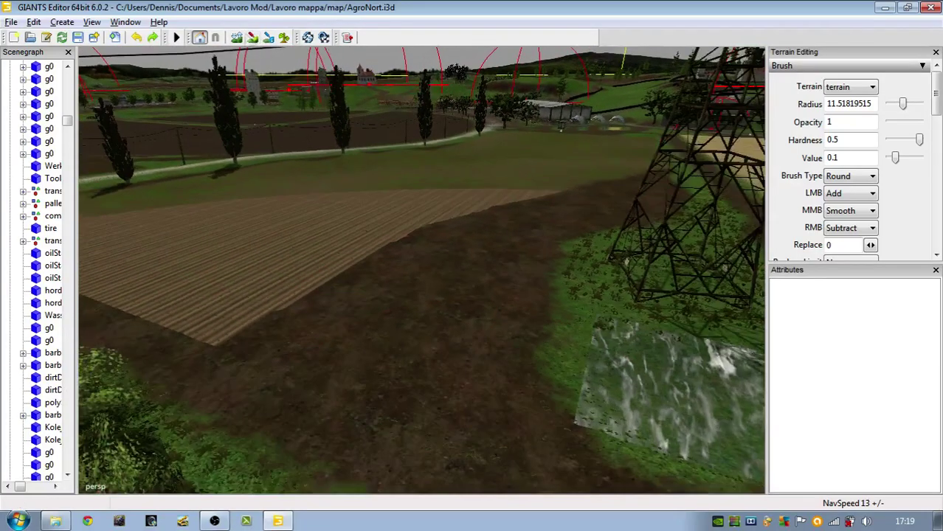
pyautogui.click(253, 40)
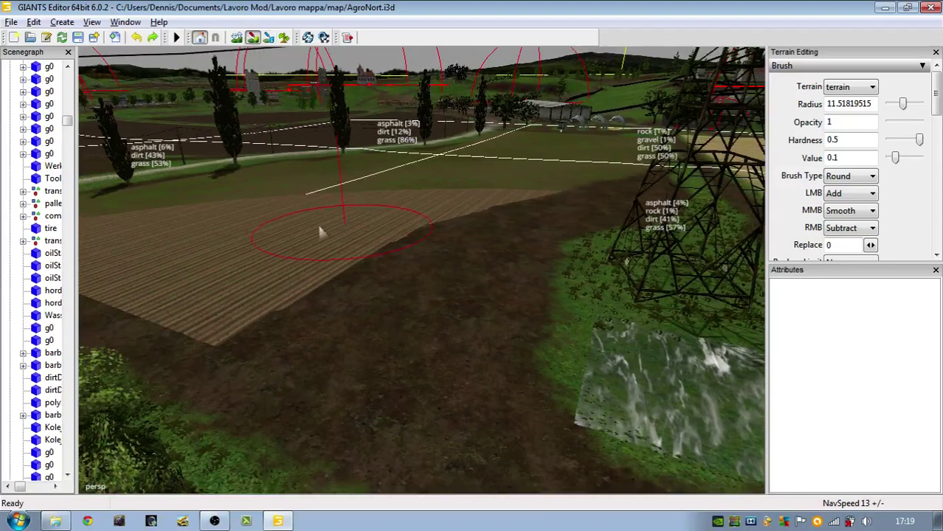
pyautogui.scroll(2, 347, 222)
pyautogui.keyDown('alt'); pyautogui.moveTo(349, 259); pyautogui.dragTo(466, 228); pyautogui.keyUp('alt')
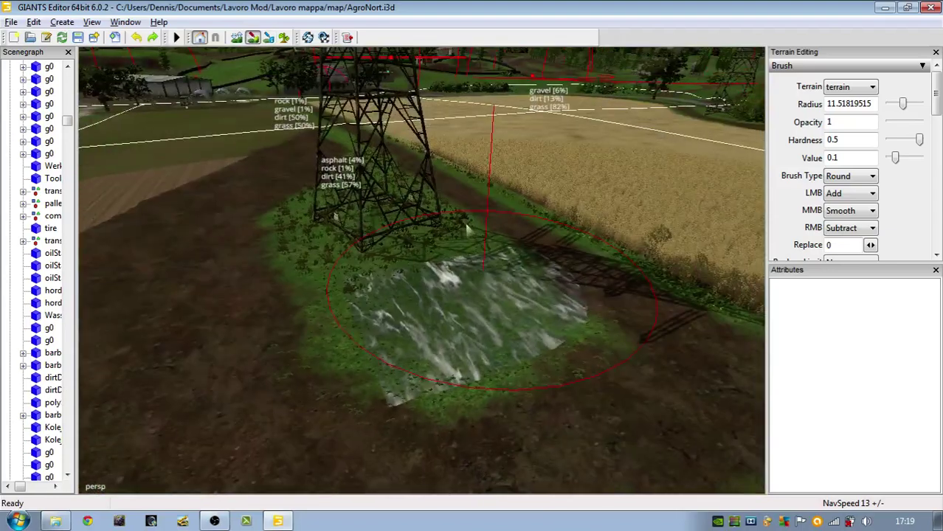
# Step: Examine the texture layer percentages of the terrain chunks from the pylon to the gravel road junction
pyautogui.scroll(-3, 467, 229)
pyautogui.keyDown('alt'); pyautogui.moveTo(433, 272); pyautogui.dragTo(493, 275); pyautogui.keyUp('alt')
pyautogui.scroll(-3, 493, 492)
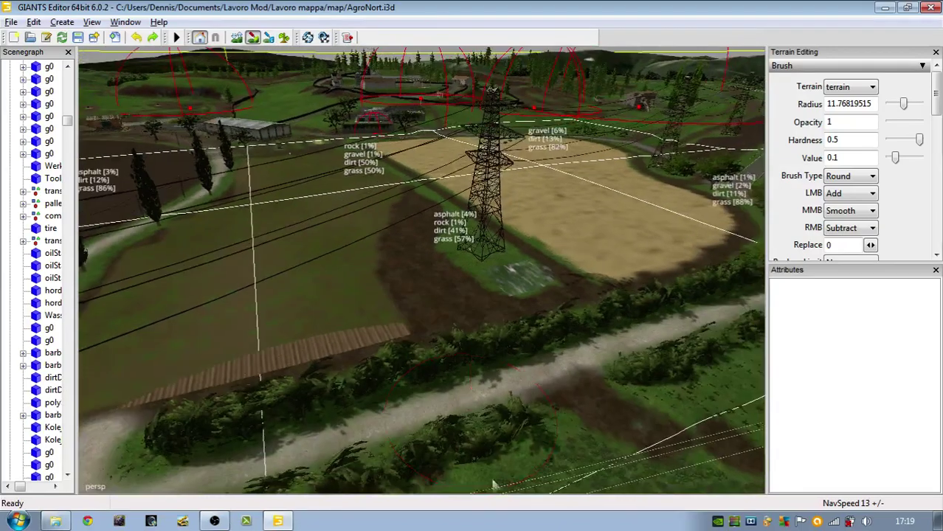
pyautogui.moveTo(493, 484); pyautogui.dragTo(415, 229)
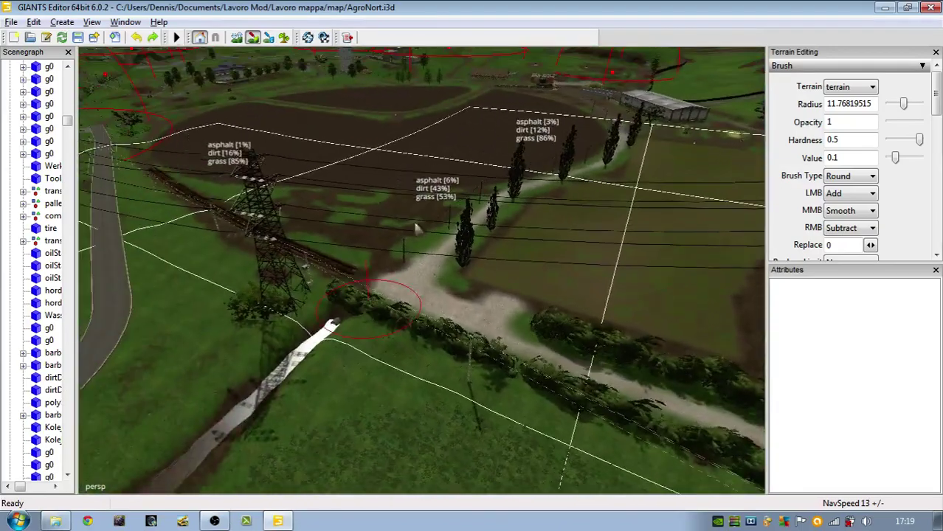
pyautogui.keyDown('alt'); pyautogui.moveTo(507, 240); pyautogui.dragTo(444, 225, button='right'); pyautogui.keyUp('alt')
pyautogui.keyDown('alt'); pyautogui.moveTo(444, 225); pyautogui.dragTo(453, 364, button='middle'); pyautogui.keyUp('alt')
pyautogui.keyDown('alt'); pyautogui.moveTo(452, 364); pyautogui.dragTo(527, 210, button='right'); pyautogui.keyUp('alt')
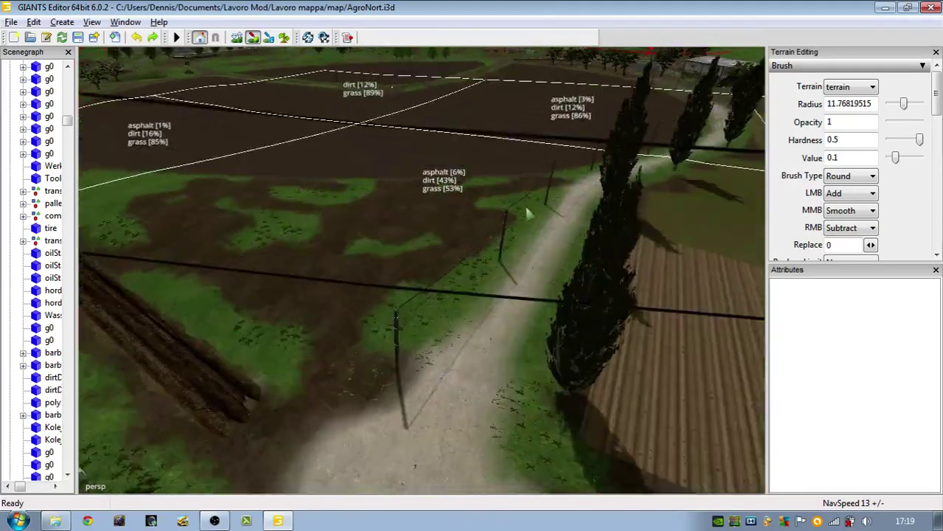
pyautogui.keyDown('alt'); pyautogui.moveTo(526, 211); pyautogui.dragTo(529, 272, button='middle'); pyautogui.keyUp('alt')
pyautogui.scroll(2, 528, 271)
pyautogui.scroll(-5, 570, 413)
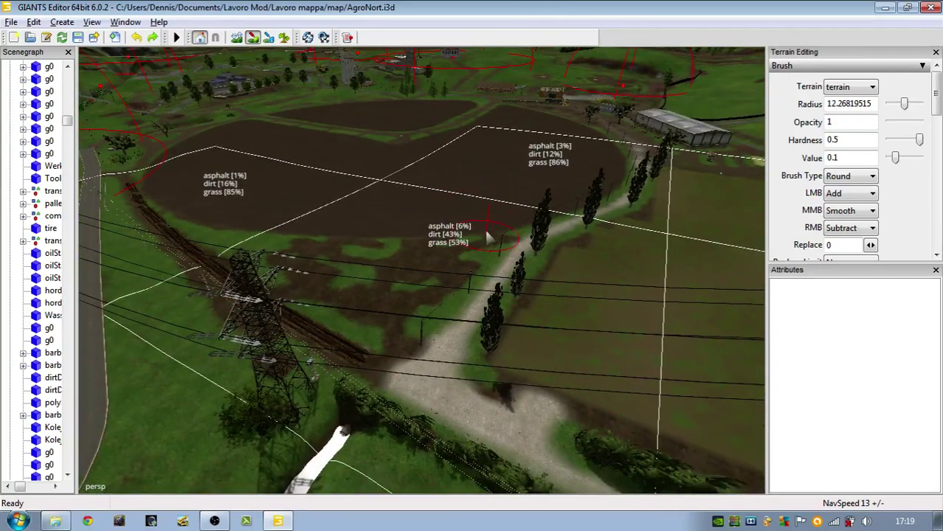
pyautogui.keyDown('alt'); pyautogui.moveTo(236, 244); pyautogui.dragTo(242, 186); pyautogui.keyUp('alt')
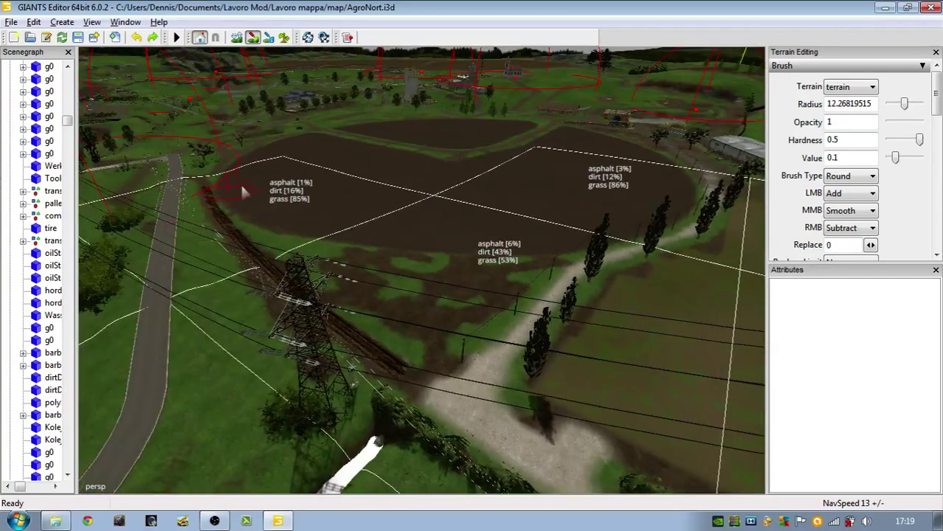
# Step: Inspect the gravel road junction beside the hedge and cypress trees as a spot for texture painting
pyautogui.moveTo(433, 345)
pyautogui.mouseDown()
pyautogui.moveTo(553, 231)
pyautogui.moveTo(520, 433)
pyautogui.moveTo(504, 409)
pyautogui.mouseUp()
pyautogui.scroll(5, 479, 325)
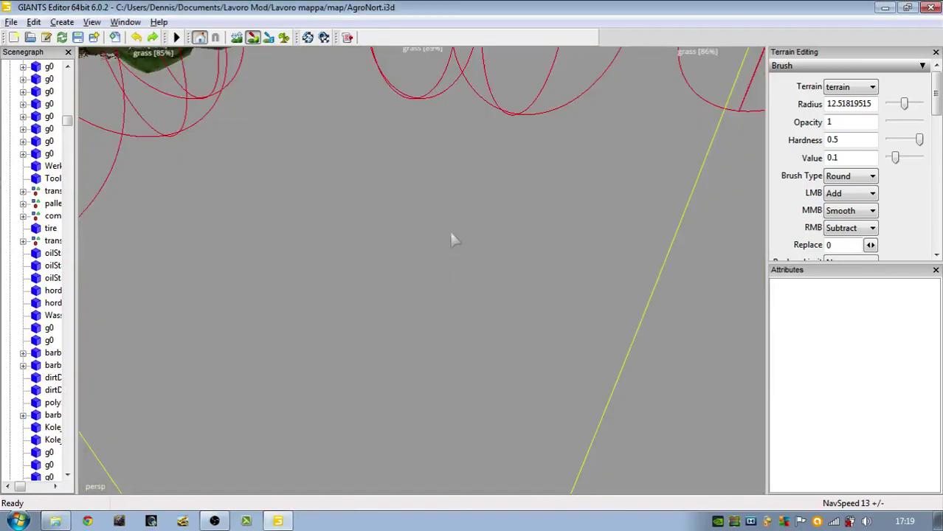
pyautogui.scroll(-3, 467, 335)
pyautogui.scroll(-1, 413, 349)
pyautogui.scroll(-6, 412, 350)
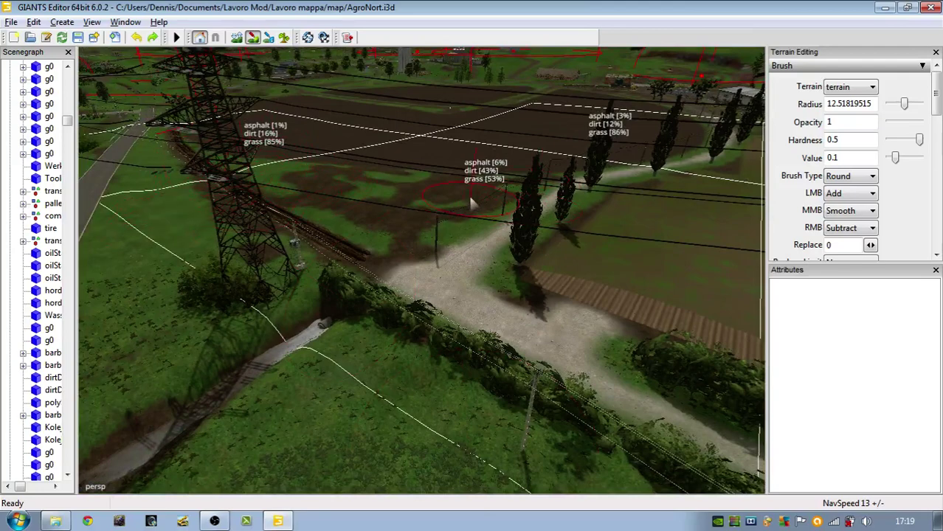
pyautogui.scroll(2, 391, 260)
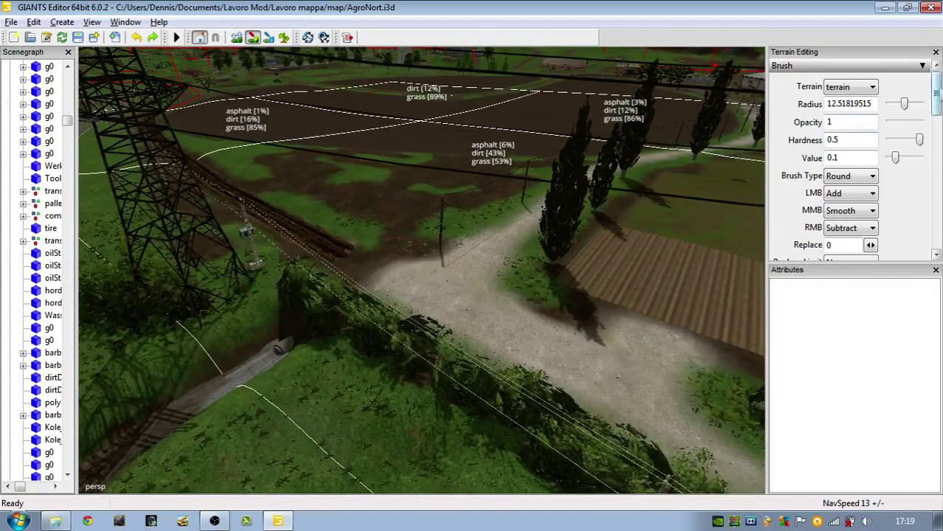
# Step: Look over the texture and foliage painting settings and the list of available editor windows
pyautogui.scroll(-5, 848, 162)
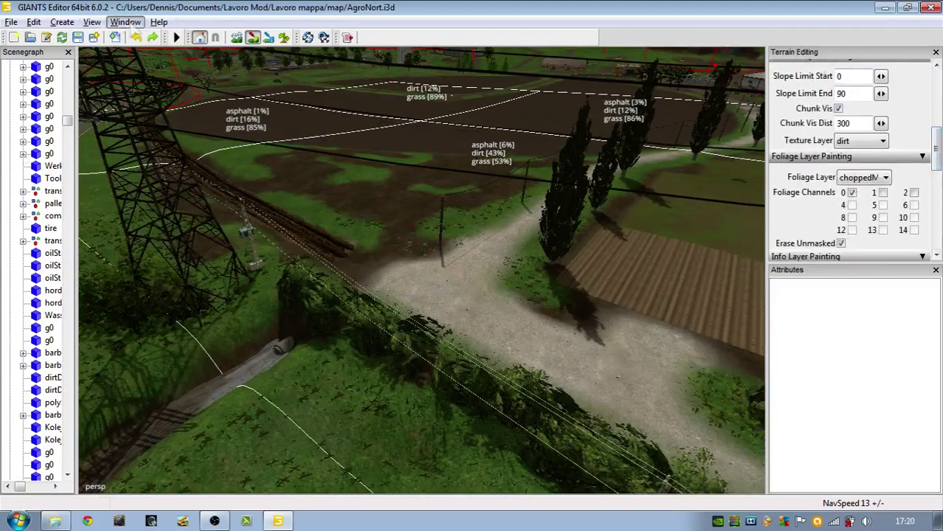
pyautogui.click(124, 23)
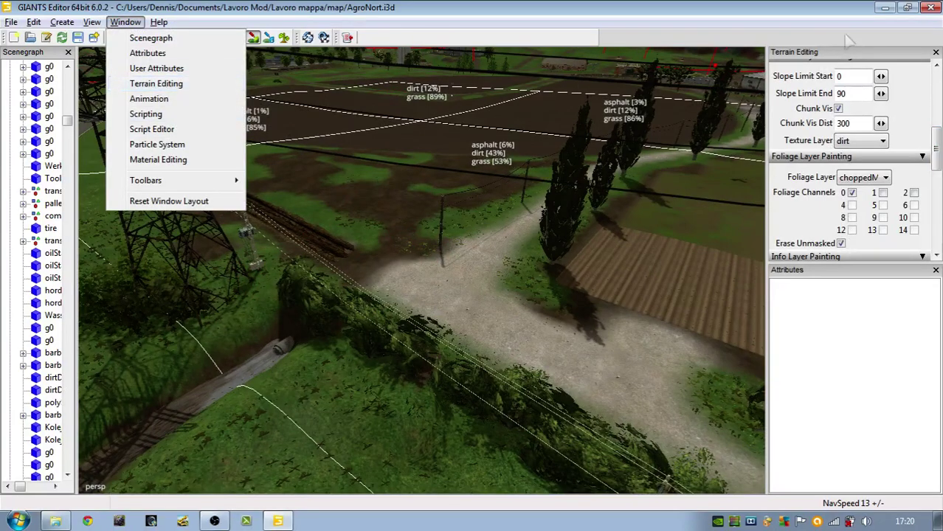
pyautogui.click(664, 36)
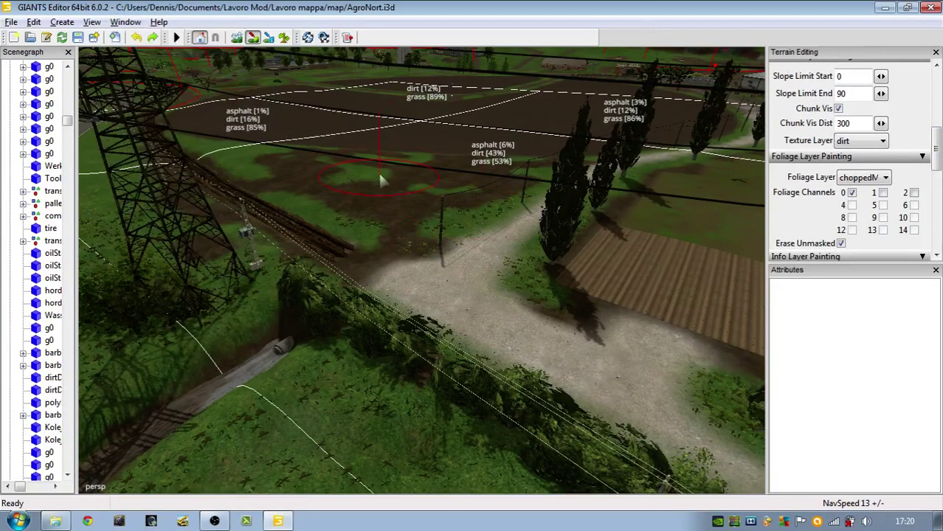
pyautogui.scroll(2, 475, 195)
# Step: Paint the gravel road junction beside the cypress trees with the cobblestone texture layer
pyautogui.click(861, 141)
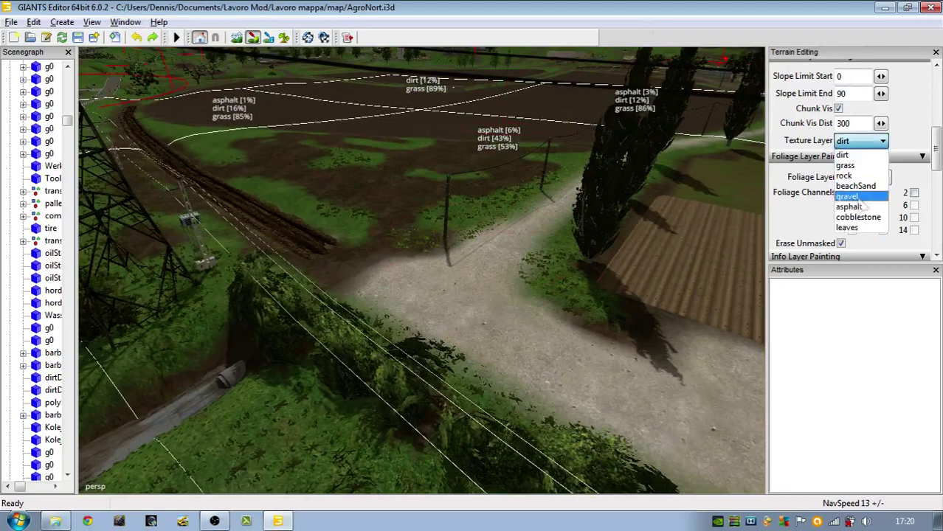
pyautogui.click(852, 217)
pyautogui.press('w')
pyautogui.moveTo(510, 319)
pyautogui.mouseDown()
pyautogui.moveTo(489, 304)
pyautogui.moveTo(479, 318)
pyautogui.moveTo(477, 280)
pyautogui.moveTo(252, 249)
pyautogui.moveTo(336, 147)
pyautogui.moveTo(305, 192)
pyautogui.mouseUp()
pyautogui.moveTo(408, 262)
pyautogui.keyDown('alt'); pyautogui.mouseDown()
pyautogui.moveTo(595, 284)
pyautogui.moveTo(496, 226)
pyautogui.mouseUp(); pyautogui.keyUp('alt')
pyautogui.scroll(-4, 494, 227)
pyautogui.keyDown('alt'); pyautogui.moveTo(490, 281); pyautogui.dragTo(516, 238); pyautogui.keyUp('alt')
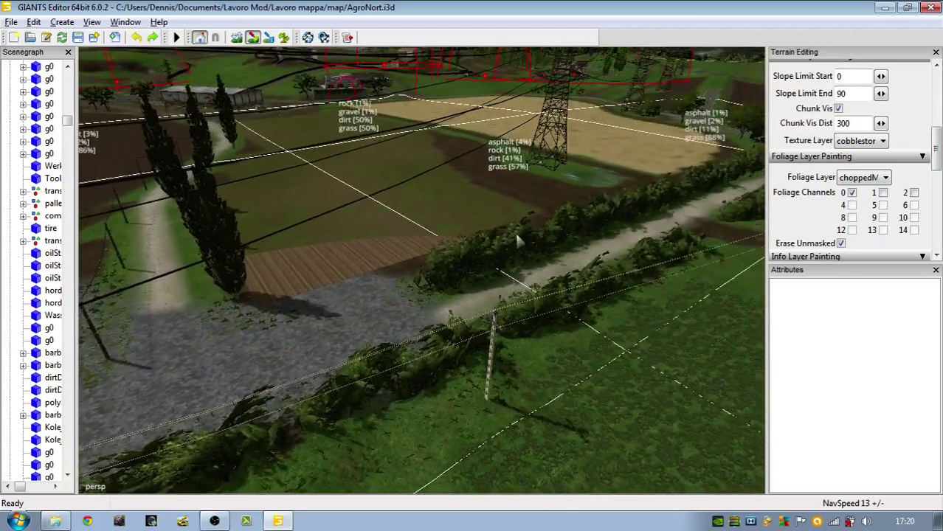
# Step: Inspect the planted field and the ground leading to the greenhouses
pyautogui.scroll(4, 347, 122)
pyautogui.keyDown('alt'); pyautogui.moveTo(347, 122); pyautogui.dragTo(429, 361, button='middle'); pyautogui.keyUp('alt')
pyautogui.moveTo(430, 362); pyautogui.dragTo(351, 255, button='right')
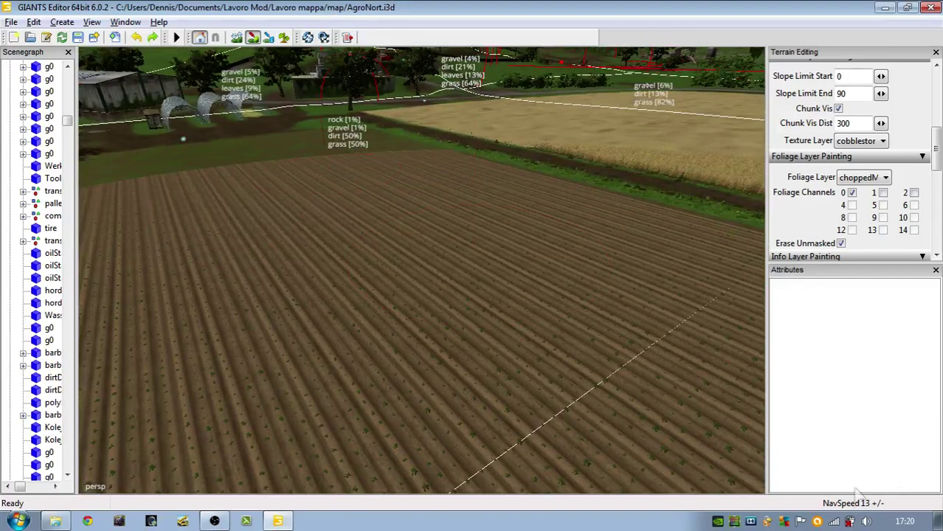
pyautogui.moveTo(624, 441)
pyautogui.keyDown('alt'); pyautogui.mouseDown()
pyautogui.moveTo(479, 347)
pyautogui.moveTo(505, 394)
pyautogui.mouseUp(); pyautogui.keyUp('alt')
pyautogui.scroll(2, 487, 251)
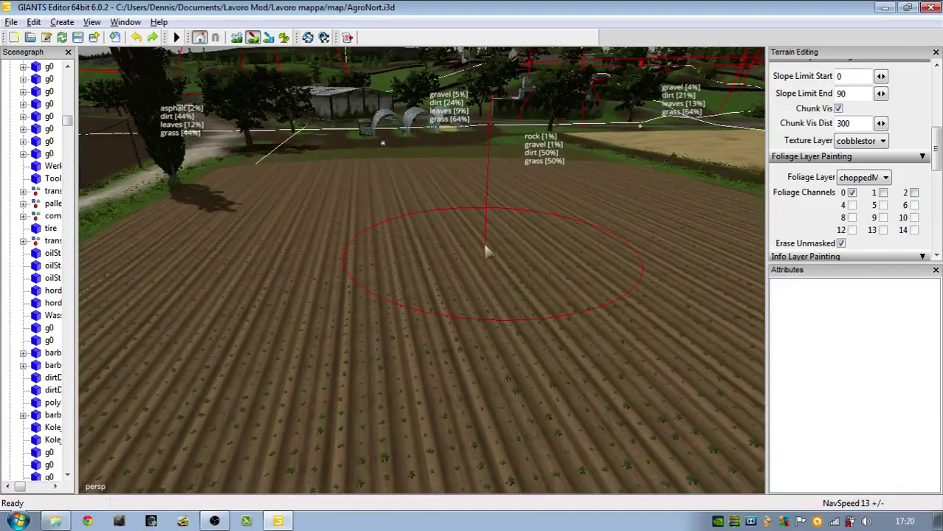
pyautogui.moveTo(437, 291); pyautogui.dragTo(432, 391, button='right')
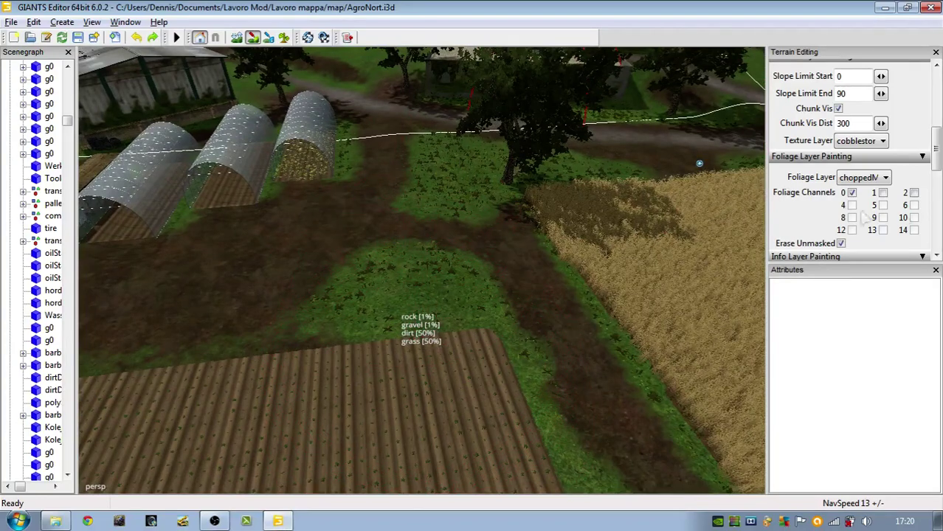
# Step: Review the available texture layers with cobblestone selected and inspect the dirt track and grass patch by the greenhouses
pyautogui.click(882, 141)
pyautogui.click(856, 214)
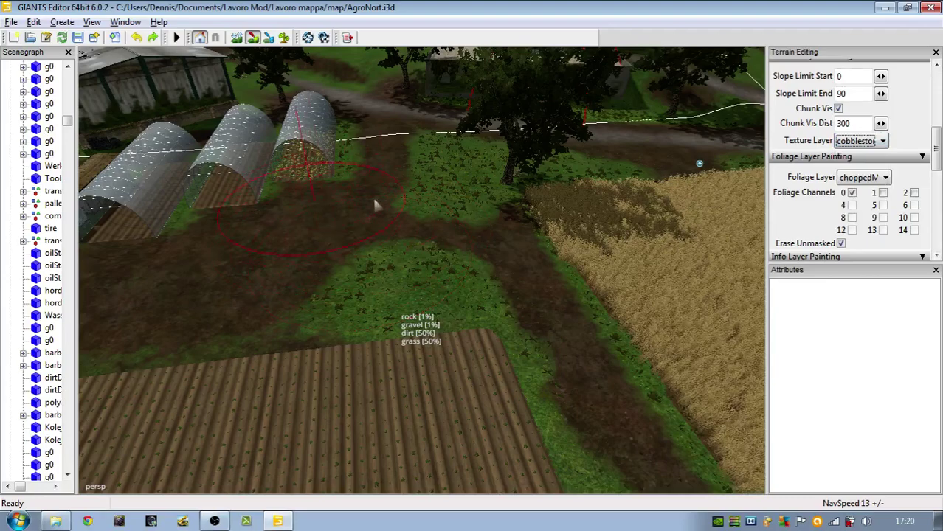
pyautogui.moveTo(374, 200)
pyautogui.keyDown('alt'); pyautogui.mouseDown()
pyautogui.moveTo(265, 206)
pyautogui.moveTo(282, 199)
pyautogui.moveTo(503, 213)
pyautogui.mouseUp(); pyautogui.keyUp('alt')
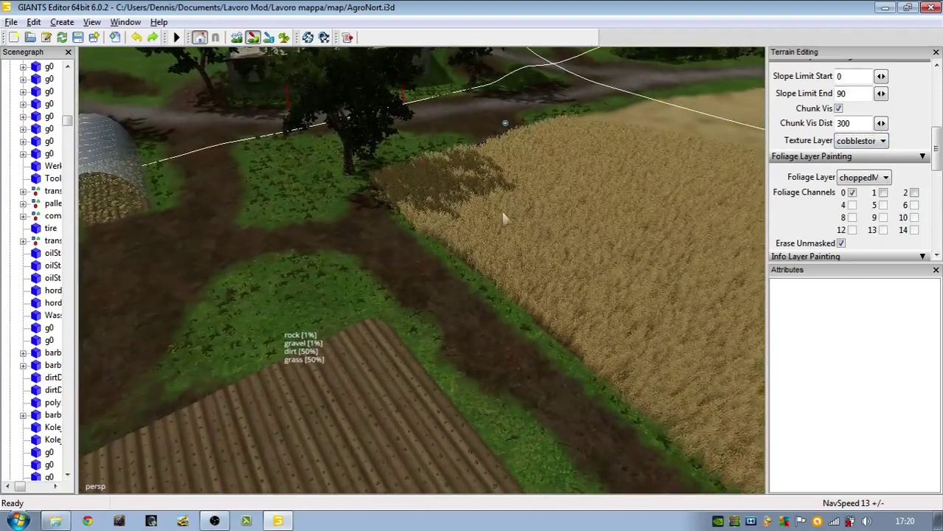
pyautogui.moveTo(504, 219)
pyautogui.mouseDown(button='right')
pyautogui.moveTo(387, 210)
pyautogui.moveTo(514, 288)
pyautogui.mouseUp(button='right')
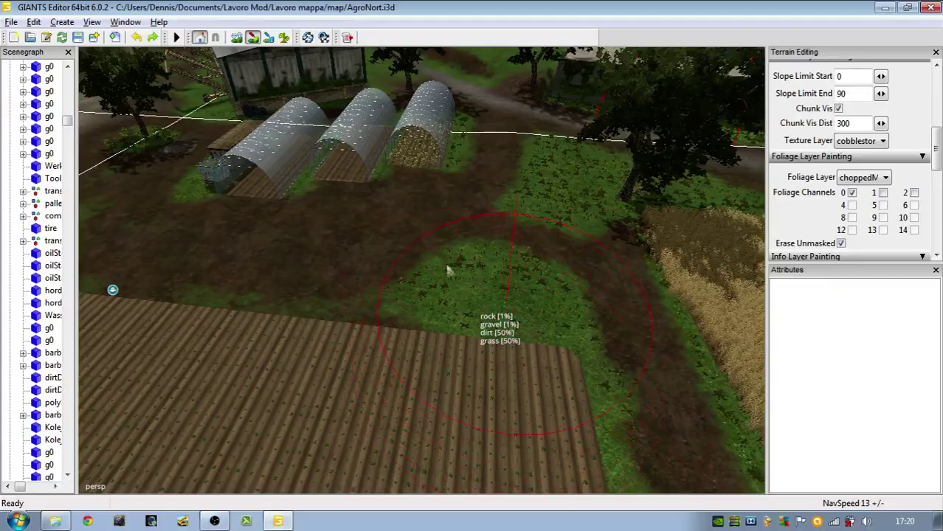
pyautogui.moveTo(337, 282)
pyautogui.keyDown('alt'); pyautogui.mouseDown()
pyautogui.moveTo(636, 153)
pyautogui.moveTo(664, 222)
pyautogui.moveTo(715, 203)
pyautogui.moveTo(734, 250)
pyautogui.moveTo(417, 276)
pyautogui.moveTo(425, 249)
pyautogui.mouseUp(); pyautogui.keyUp('alt')
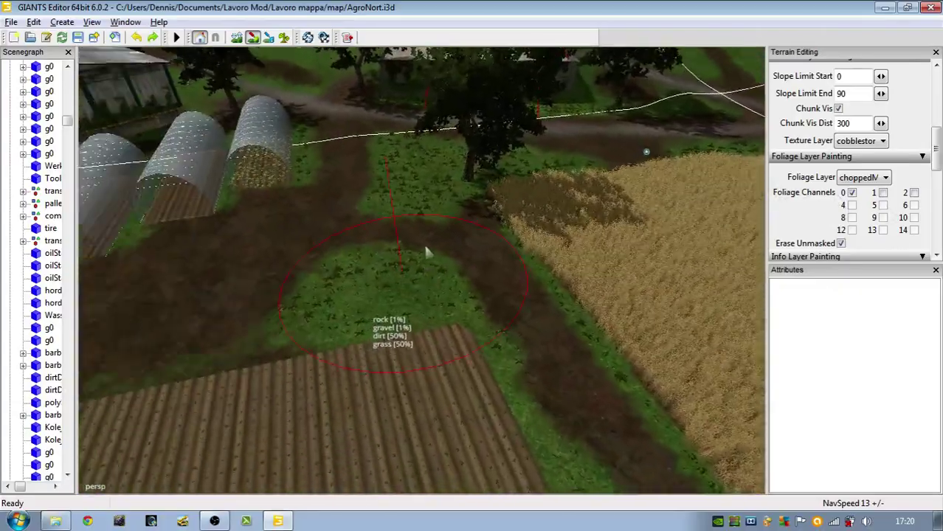
pyautogui.moveTo(435, 295)
pyautogui.keyDown('alt'); pyautogui.mouseDown(button='right')
pyautogui.moveTo(440, 314)
pyautogui.moveTo(450, 215)
pyautogui.moveTo(640, 150)
pyautogui.mouseUp(button='right'); pyautogui.keyUp('alt')
# Step: Set the texture layer to dirt and look over the ground around the greenhouses and the planted field
pyautogui.click(883, 140)
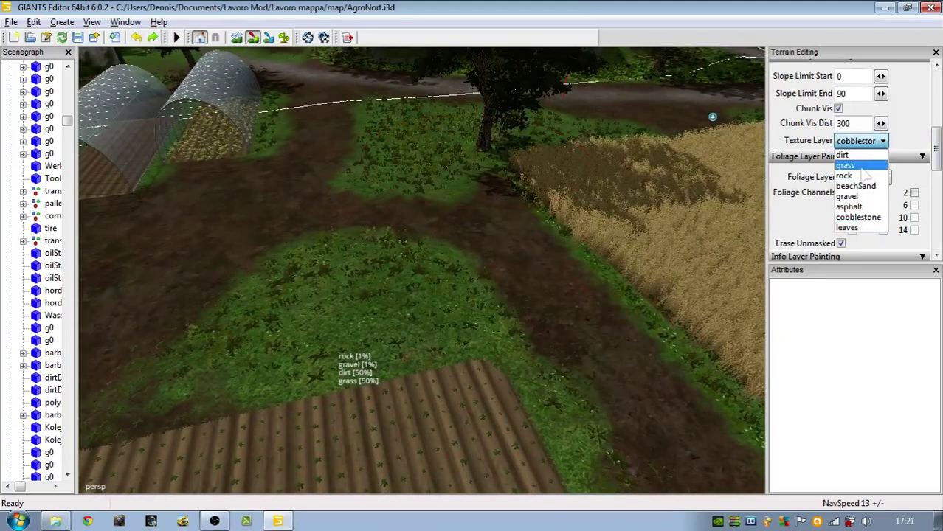
pyautogui.click(849, 155)
pyautogui.keyDown('alt'); pyautogui.moveTo(648, 153); pyautogui.dragTo(547, 185); pyautogui.keyUp('alt')
pyautogui.keyDown('alt'); pyautogui.moveTo(548, 185); pyautogui.dragTo(445, 295, button='middle'); pyautogui.keyUp('alt')
pyautogui.keyDown('alt'); pyautogui.moveTo(444, 295); pyautogui.dragTo(534, 225, button='right'); pyautogui.keyUp('alt')
pyautogui.keyDown('alt'); pyautogui.moveTo(534, 226); pyautogui.dragTo(878, 297, button='middle'); pyautogui.keyUp('alt')
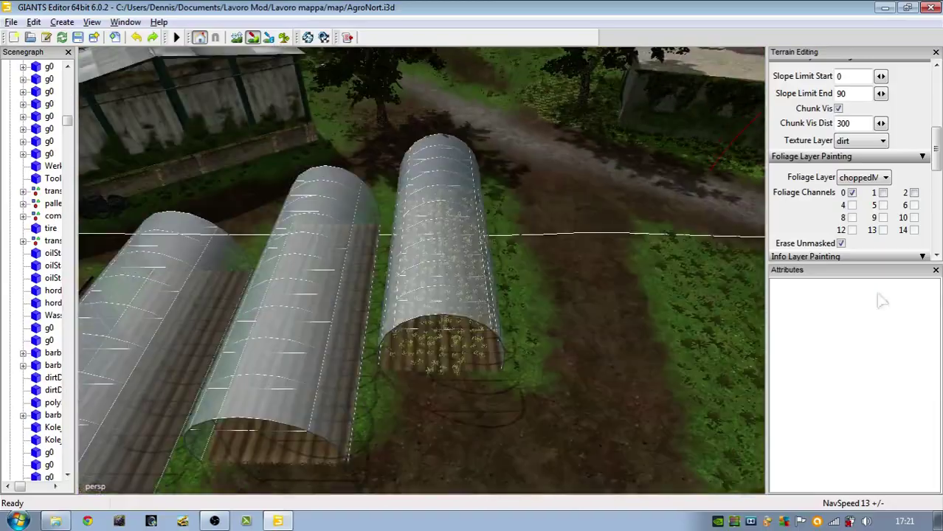
pyautogui.keyDown('alt'); pyautogui.moveTo(516, 301); pyautogui.dragTo(834, 310, button='middle'); pyautogui.keyUp('alt')
pyautogui.moveTo(487, 324)
pyautogui.mouseDown(button='right')
pyautogui.moveTo(344, 210)
pyautogui.moveTo(375, 341)
pyautogui.moveTo(408, 301)
pyautogui.moveTo(425, 208)
pyautogui.moveTo(464, 437)
pyautogui.moveTo(308, 320)
pyautogui.moveTo(257, 343)
pyautogui.moveTo(446, 422)
pyautogui.moveTo(267, 352)
pyautogui.mouseUp(button='right')
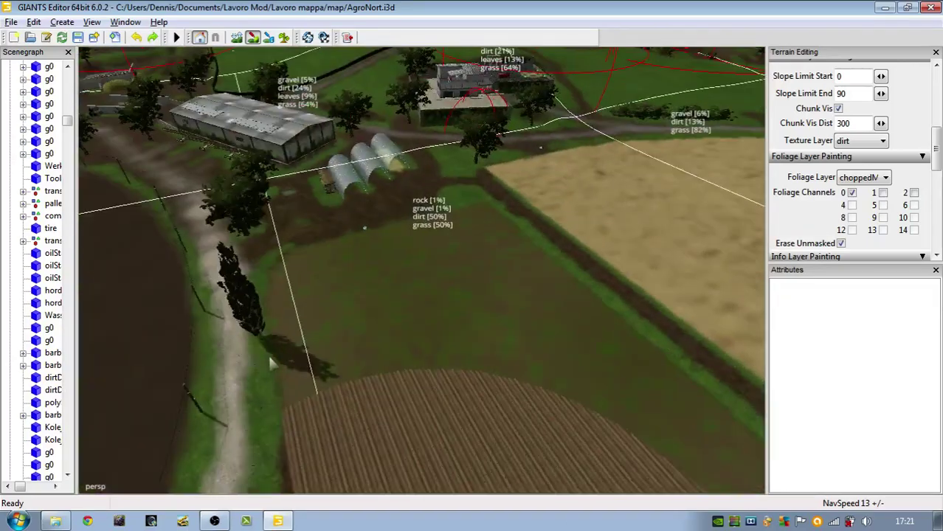
# Step: Paint the ground around the greenhouses, the roadside tree and the planted field's corner with the dirt texture layer
pyautogui.moveTo(393, 317)
pyautogui.mouseDown(button='right')
pyautogui.moveTo(471, 156)
pyautogui.moveTo(335, 202)
pyautogui.moveTo(597, 305)
pyautogui.moveTo(365, 265)
pyautogui.mouseUp(button='right')
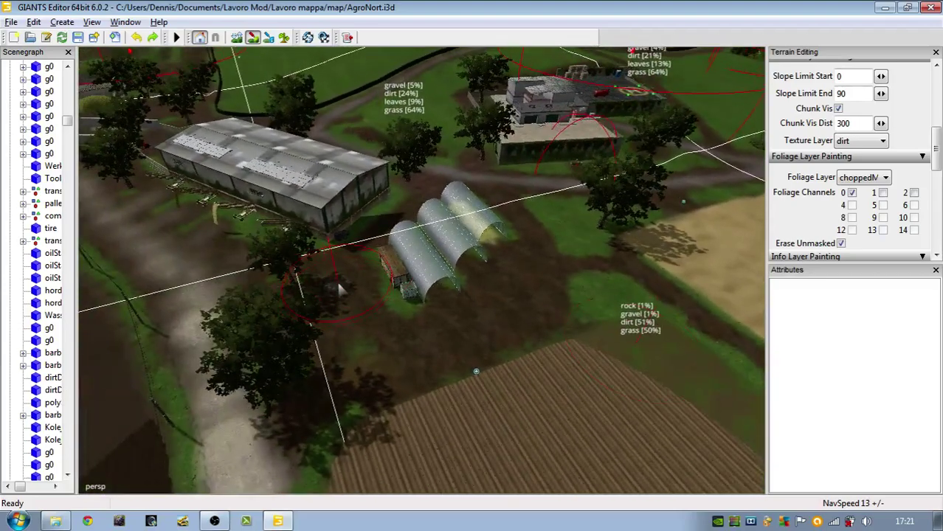
pyautogui.keyDown('alt'); pyautogui.moveTo(518, 323); pyautogui.dragTo(541, 169, button='right'); pyautogui.keyUp('alt')
pyautogui.moveTo(525, 232)
pyautogui.keyDown('alt'); pyautogui.mouseDown()
pyautogui.moveTo(424, 301)
pyautogui.moveTo(185, 329)
pyautogui.mouseUp(); pyautogui.keyUp('alt')
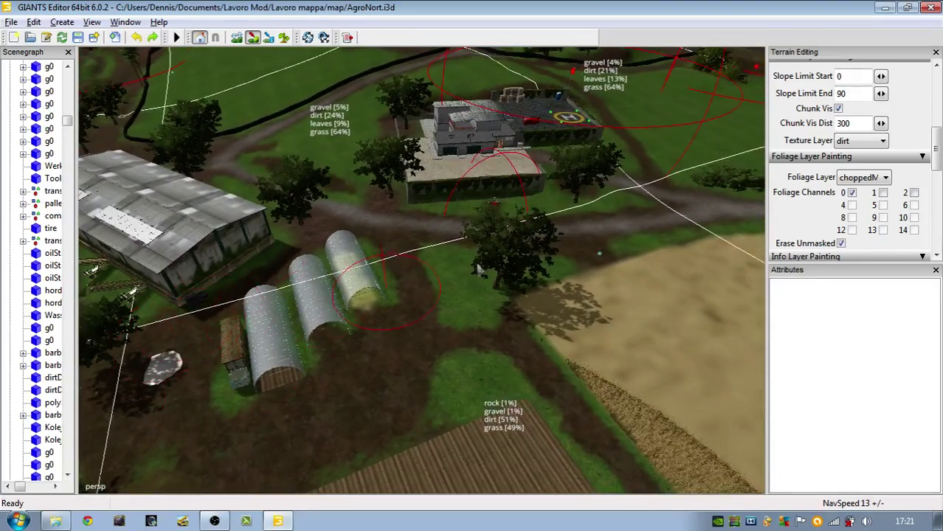
pyautogui.moveTo(478, 270)
pyautogui.mouseDown()
pyautogui.moveTo(644, 202)
pyautogui.moveTo(284, 341)
pyautogui.moveTo(573, 275)
pyautogui.moveTo(480, 384)
pyautogui.moveTo(517, 398)
pyautogui.moveTo(579, 385)
pyautogui.moveTo(641, 229)
pyautogui.mouseUp()
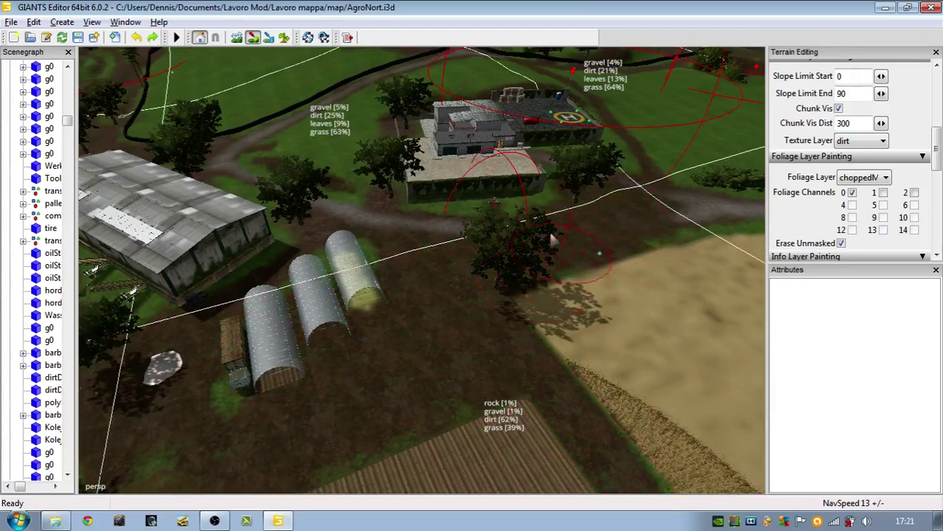
pyautogui.moveTo(552, 240)
pyautogui.mouseDown()
pyautogui.moveTo(404, 381)
pyautogui.moveTo(612, 354)
pyautogui.mouseUp()
pyautogui.keyDown('alt'); pyautogui.moveTo(546, 258); pyautogui.dragTo(528, 184, button='right'); pyautogui.keyUp('alt')
pyautogui.keyDown('alt'); pyautogui.moveTo(527, 184); pyautogui.dragTo(510, 400); pyautogui.keyUp('alt')
pyautogui.moveTo(510, 400)
pyautogui.keyDown('alt'); pyautogui.mouseDown(button='middle')
pyautogui.moveTo(490, 290)
pyautogui.moveTo(466, 357)
pyautogui.mouseUp(button='middle'); pyautogui.keyUp('alt')
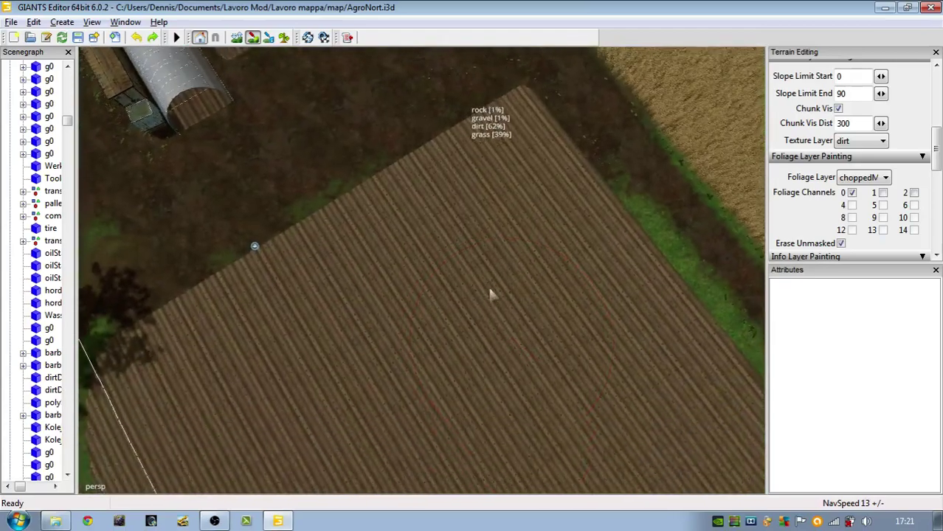
pyautogui.keyDown('alt'); pyautogui.moveTo(464, 353); pyautogui.dragTo(474, 271); pyautogui.keyUp('alt')
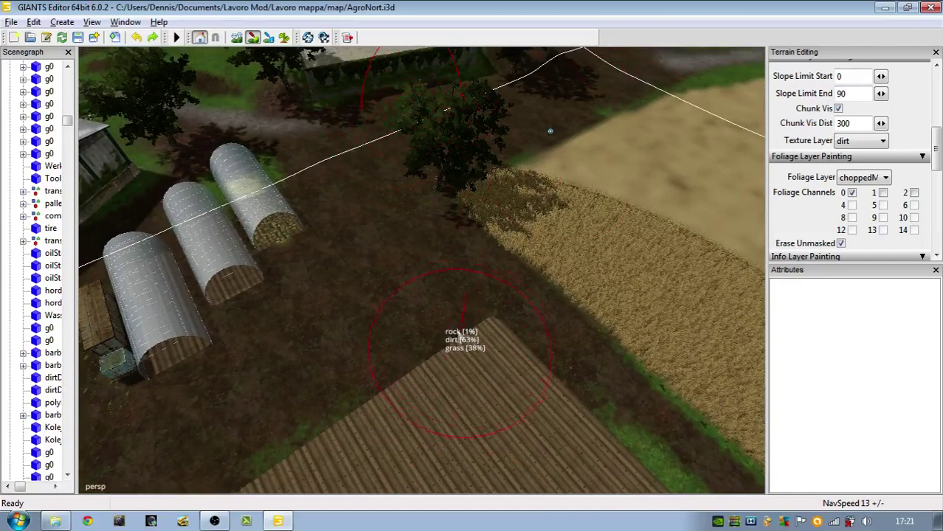
# Step: Set the texture layer to cobblestone and paint the ground between the greenhouses, the tree and the planted field's corner
pyautogui.click(863, 177)
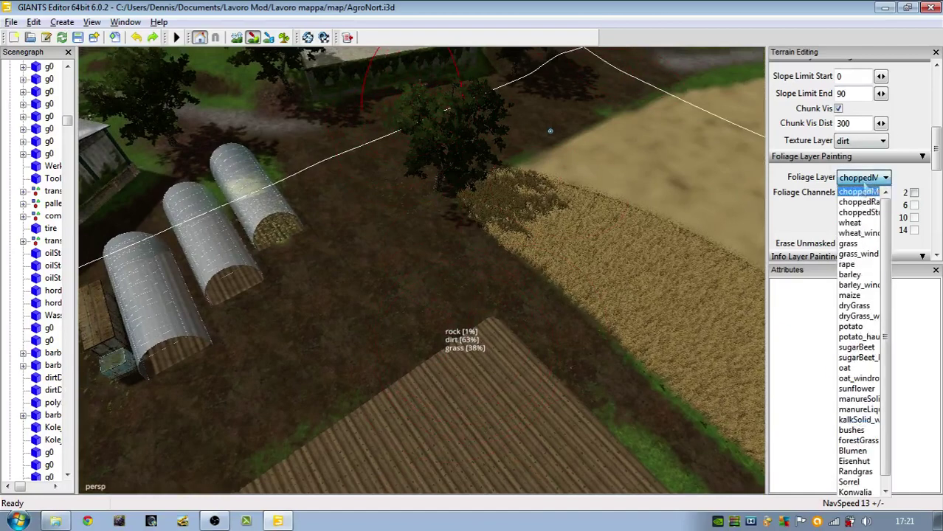
pyautogui.click(868, 186)
pyautogui.click(862, 140)
pyautogui.click(858, 217)
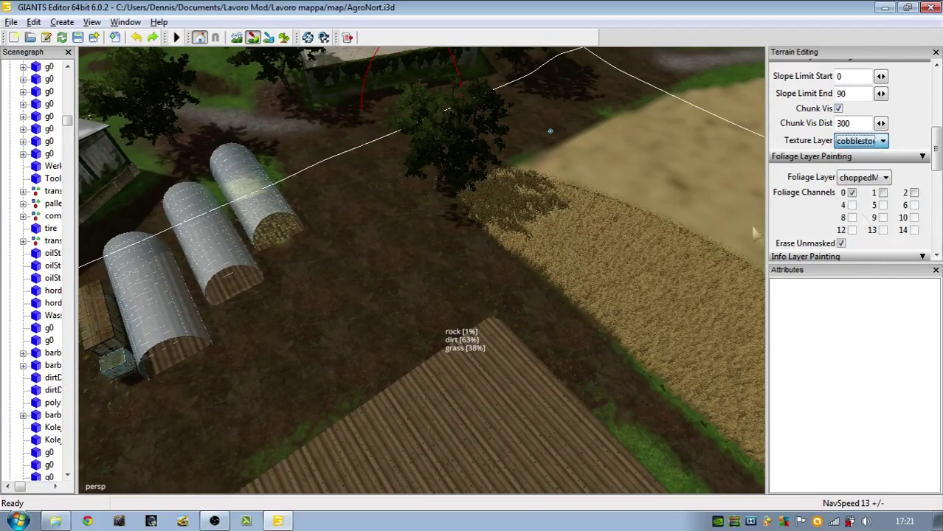
pyautogui.moveTo(432, 251)
pyautogui.mouseDown()
pyautogui.moveTo(386, 227)
pyautogui.moveTo(399, 306)
pyautogui.mouseUp()
pyautogui.moveTo(609, 327)
pyautogui.mouseDown()
pyautogui.moveTo(684, 443)
pyautogui.moveTo(387, 295)
pyautogui.moveTo(423, 350)
pyautogui.moveTo(152, 419)
pyautogui.moveTo(262, 369)
pyautogui.mouseUp()
pyautogui.scroll(5, 340, 310)
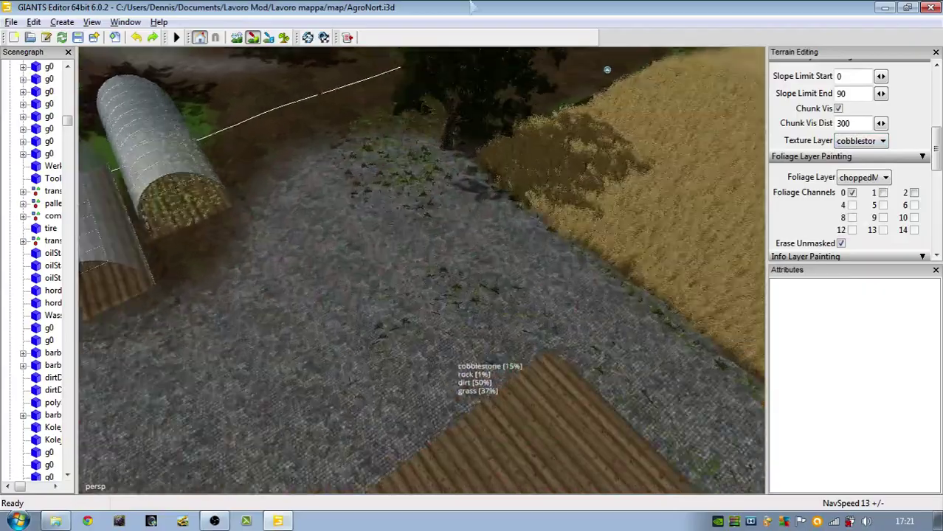
# Step: Extend the cobblestone painting over the yard beside the greenhouses and along the fenced gravel track
pyautogui.keyDown('alt'); pyautogui.moveTo(494, 324); pyautogui.dragTo(598, 273); pyautogui.keyUp('alt')
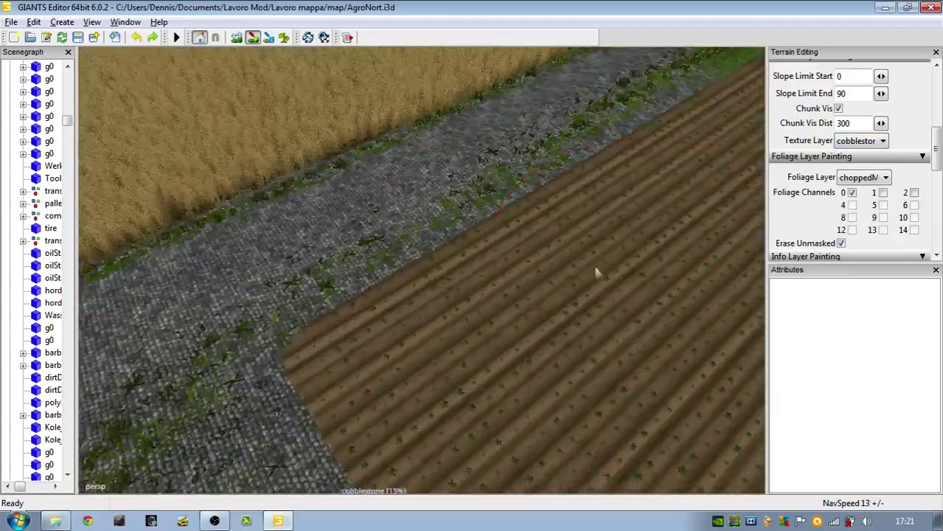
pyautogui.scroll(3, 598, 258)
pyautogui.keyDown('alt'); pyautogui.moveTo(393, 207); pyautogui.dragTo(189, 151); pyautogui.keyUp('alt')
pyautogui.scroll(-5, 189, 152)
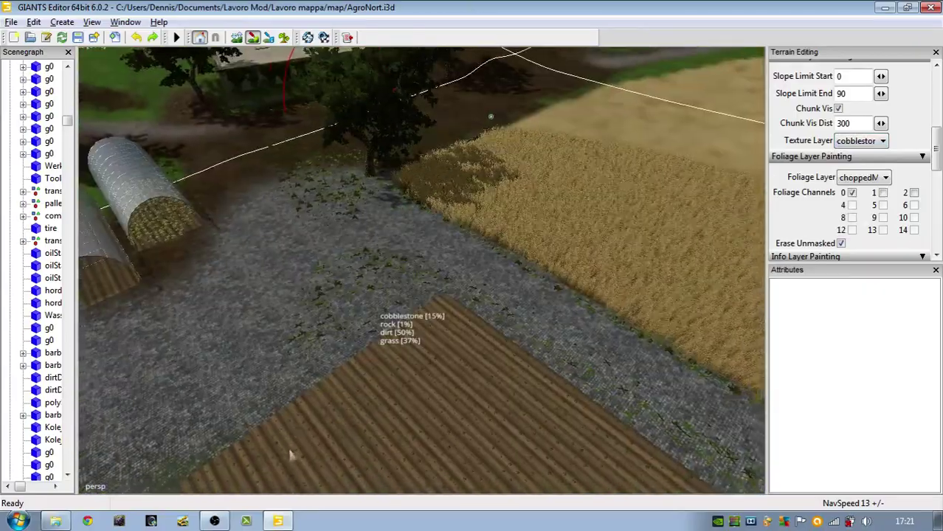
pyautogui.keyDown('alt'); pyautogui.moveTo(291, 455); pyautogui.dragTo(521, 225); pyautogui.keyUp('alt')
pyautogui.moveTo(520, 225)
pyautogui.mouseDown()
pyautogui.moveTo(476, 275)
pyautogui.moveTo(252, 276)
pyautogui.moveTo(469, 284)
pyautogui.moveTo(522, 299)
pyautogui.moveTo(513, 326)
pyautogui.moveTo(547, 368)
pyautogui.moveTo(516, 428)
pyautogui.moveTo(622, 312)
pyautogui.mouseUp()
pyautogui.click(259, 294)
pyautogui.moveTo(624, 314); pyautogui.dragTo(389, 336, button='right')
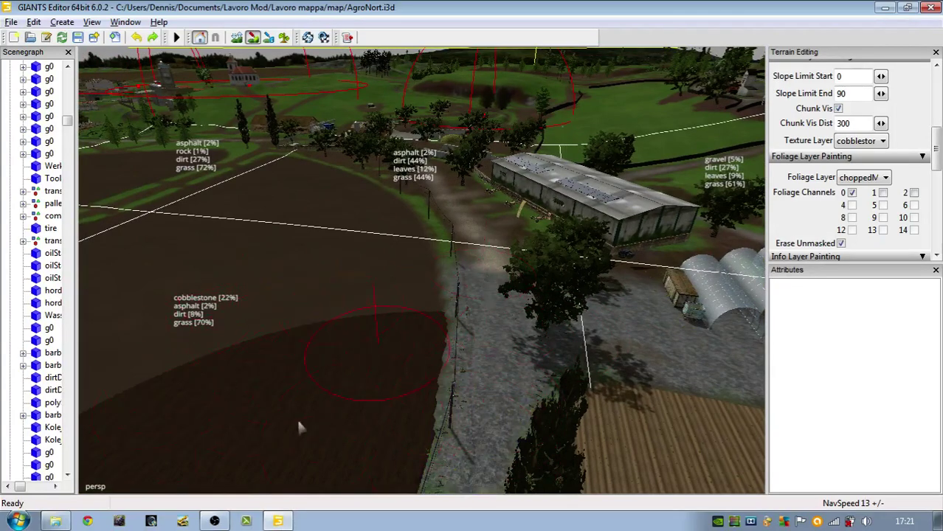
# Step: Set the texture layer back to dirt and leave terrain texture painting mode
pyautogui.keyDown('alt'); pyautogui.moveTo(299, 426); pyautogui.dragTo(375, 109, button='right'); pyautogui.keyUp('alt')
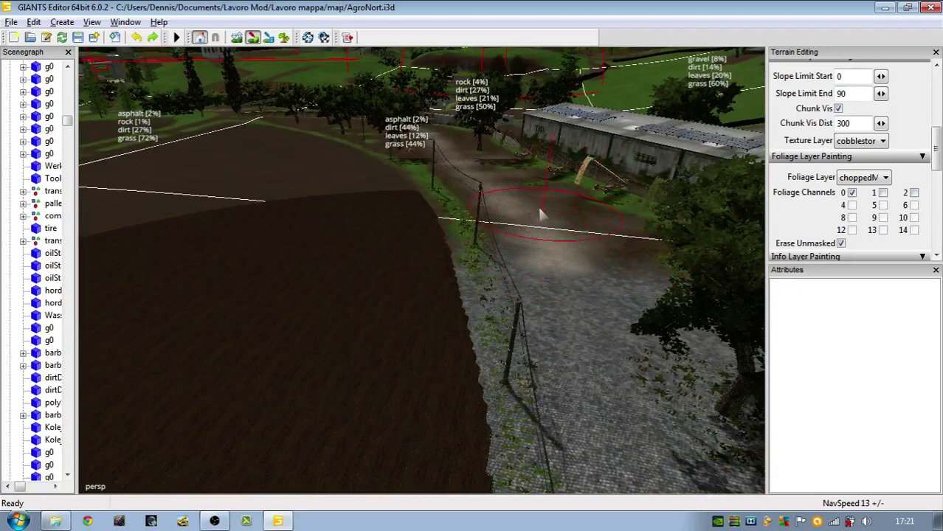
pyautogui.scroll(-4, 517, 310)
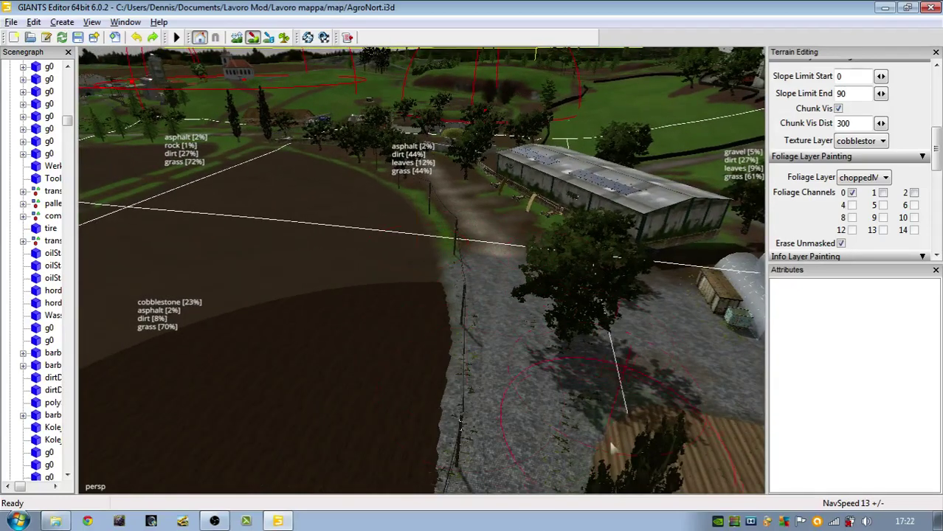
pyautogui.keyDown('alt'); pyautogui.moveTo(466, 341); pyautogui.dragTo(591, 33); pyautogui.keyUp('alt')
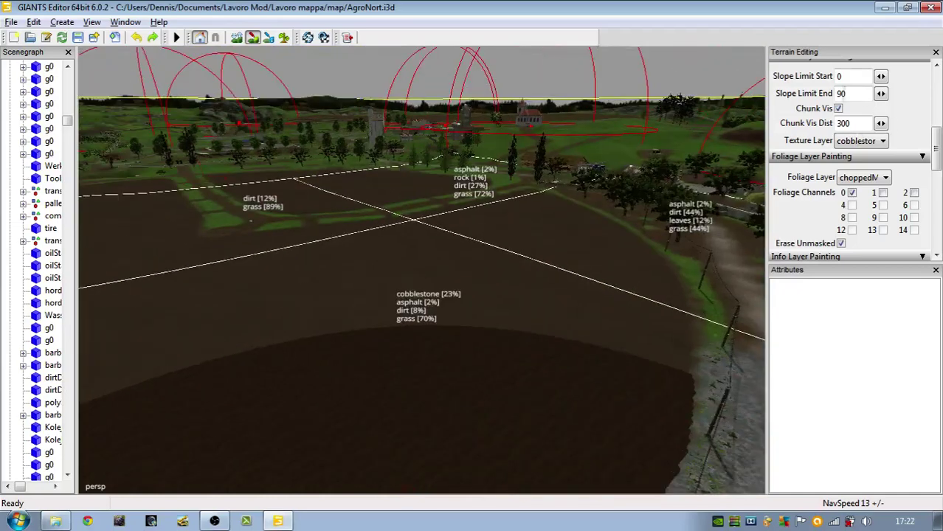
pyautogui.click(848, 140)
pyautogui.click(850, 141)
pyautogui.click(850, 142)
pyautogui.click(849, 156)
pyautogui.keyDown('alt'); pyautogui.moveTo(527, 144); pyautogui.dragTo(588, 289); pyautogui.keyUp('alt')
pyautogui.keyDown('alt'); pyautogui.moveTo(588, 290); pyautogui.dragTo(570, 167, button='right'); pyautogui.keyUp('alt')
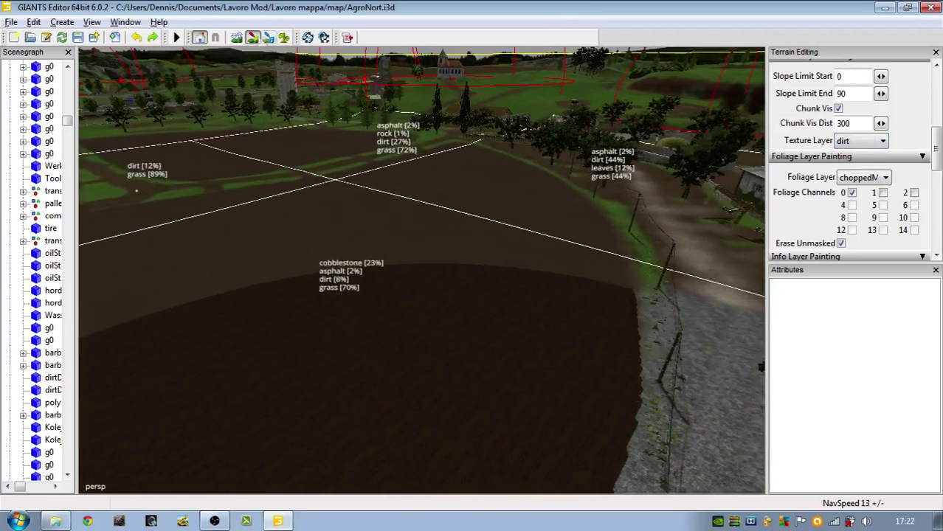
pyautogui.click(255, 39)
# Step: Go to the farmyard and select the oak tree standing beside the concrete ramp near the barn
pyautogui.moveTo(413, 258)
pyautogui.keyDown('alt'); pyautogui.mouseDown()
pyautogui.moveTo(517, 296)
pyautogui.moveTo(318, 410)
pyautogui.moveTo(520, 262)
pyautogui.mouseUp(); pyautogui.keyUp('alt')
pyautogui.keyDown('alt'); pyautogui.moveTo(521, 263); pyautogui.dragTo(342, 380, button='right'); pyautogui.keyUp('alt')
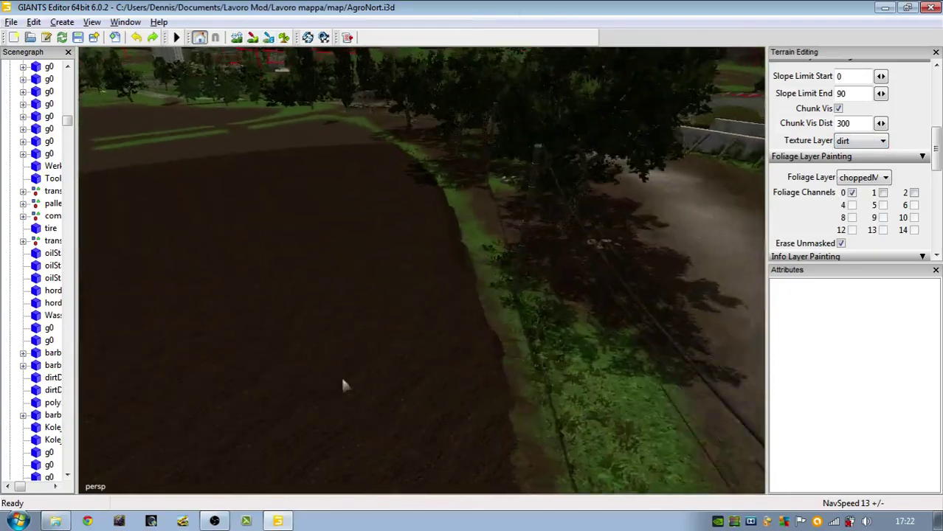
pyautogui.keyDown('alt'); pyautogui.moveTo(343, 380); pyautogui.dragTo(246, 404, button='middle'); pyautogui.keyUp('alt')
pyautogui.keyDown('alt'); pyautogui.moveTo(246, 405); pyautogui.dragTo(311, 250, button='right'); pyautogui.keyUp('alt')
pyautogui.keyDown('alt'); pyautogui.moveTo(311, 250); pyautogui.dragTo(374, 229); pyautogui.keyUp('alt')
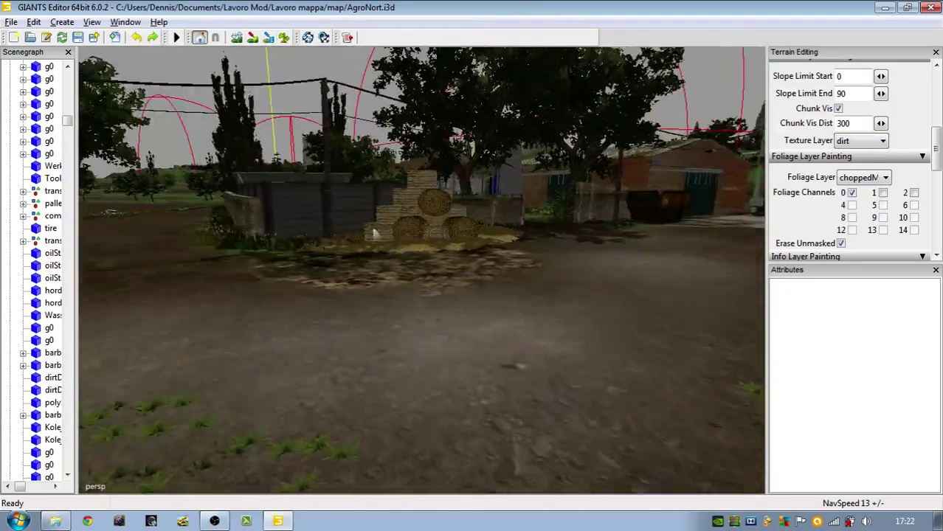
pyautogui.moveTo(375, 234); pyautogui.dragTo(453, 338, button='right')
pyautogui.click(675, 330)
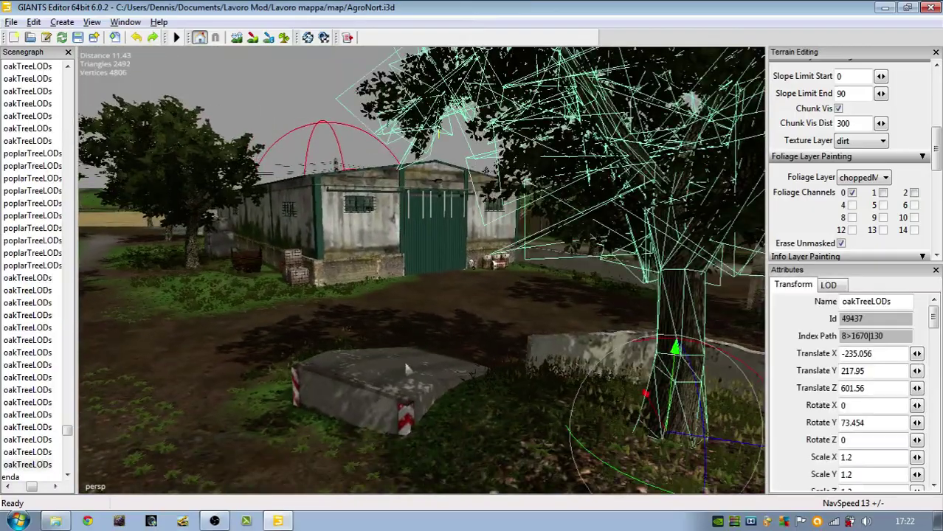
# Step: Inspect the concrete walls around the oak tree, briefly selecting the short wall segment next to the tires
pyautogui.keyDown('alt'); pyautogui.moveTo(675, 329); pyautogui.dragTo(598, 397); pyautogui.keyUp('alt')
pyautogui.click(274, 293)
pyautogui.moveTo(273, 290); pyautogui.dragTo(490, 446, button='right')
pyautogui.click(557, 209)
pyautogui.click(432, 440)
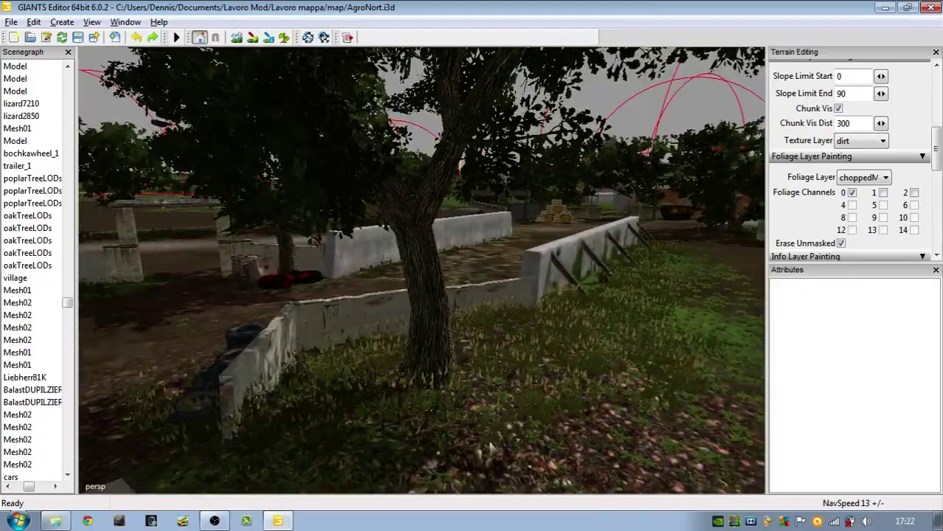
pyautogui.moveTo(532, 303); pyautogui.dragTo(415, 259, button='right')
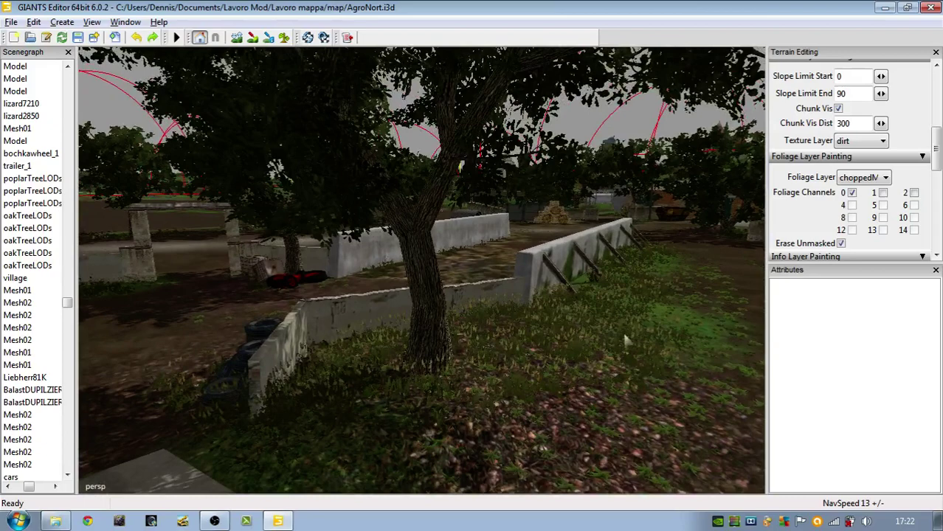
pyautogui.click(319, 355)
pyautogui.click(535, 365)
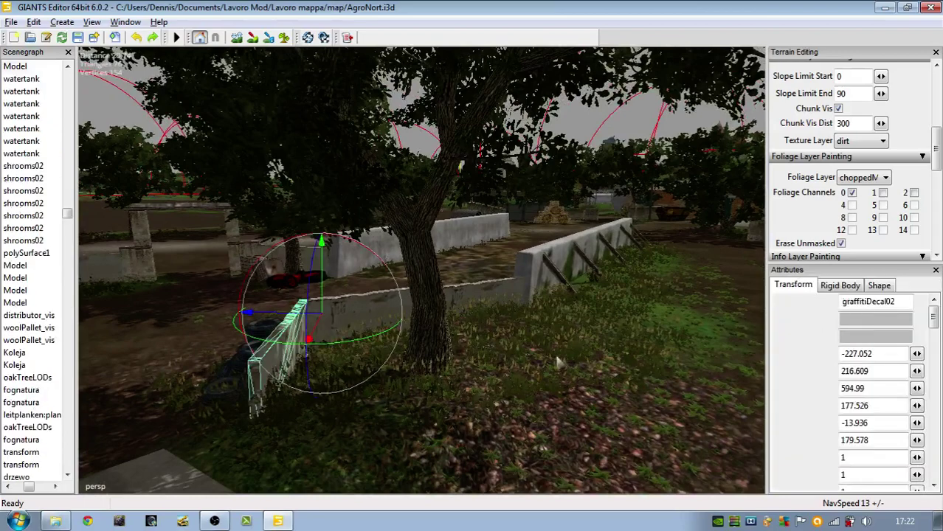
pyautogui.click(529, 288)
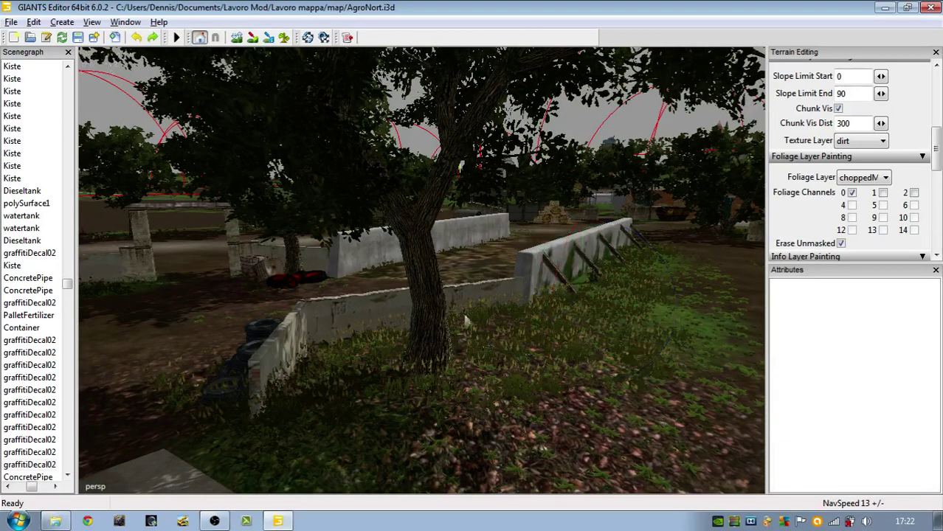
# Step: Select the oak tree by the walls, review its transform attributes and clear the selection
pyautogui.click(424, 326)
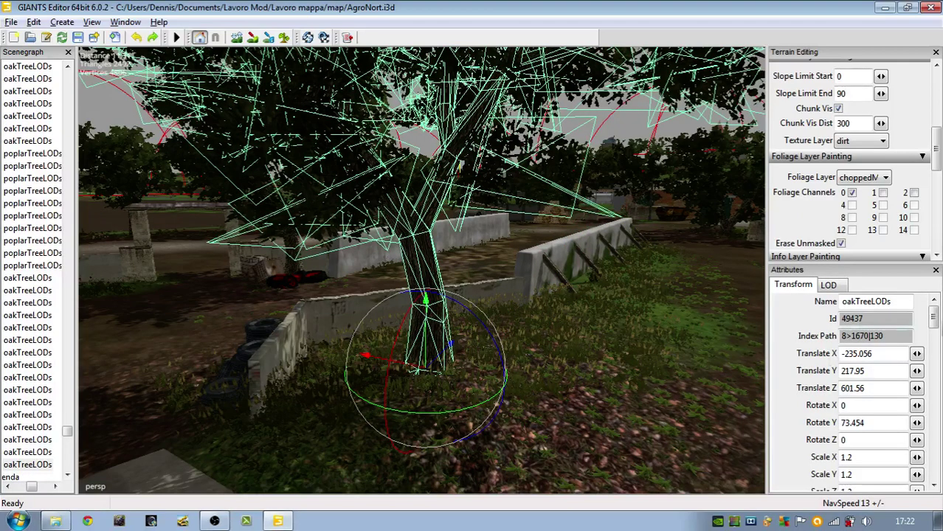
pyautogui.moveTo(934, 318); pyautogui.dragTo(934, 339)
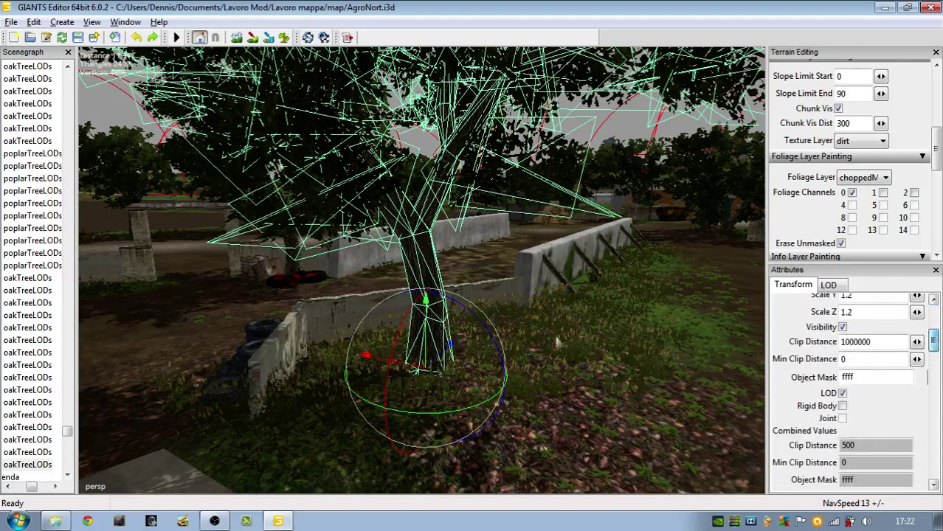
pyautogui.click(542, 419)
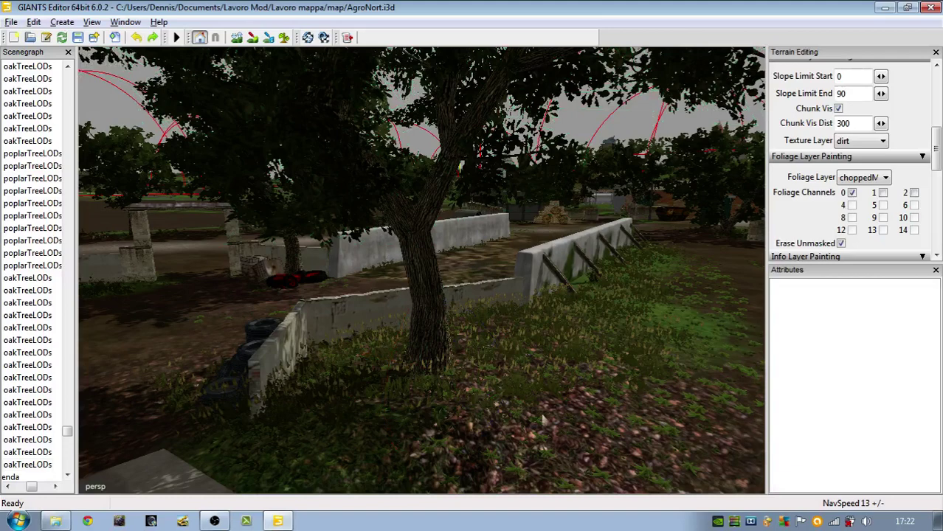
# Step: Enable Rigid Body on the oak tree by the walls and open its rigid body attributes
pyautogui.click(456, 344)
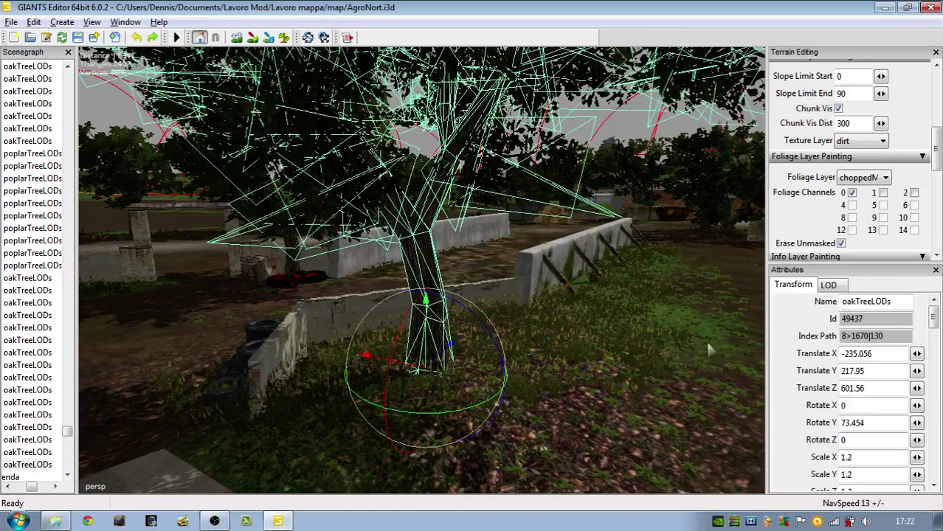
pyautogui.moveTo(934, 317); pyautogui.dragTo(934, 341)
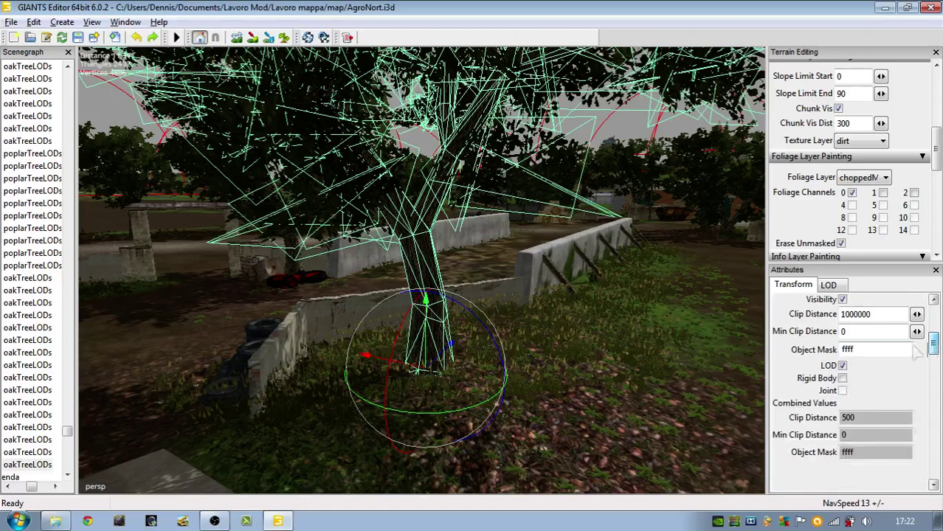
pyautogui.click(843, 378)
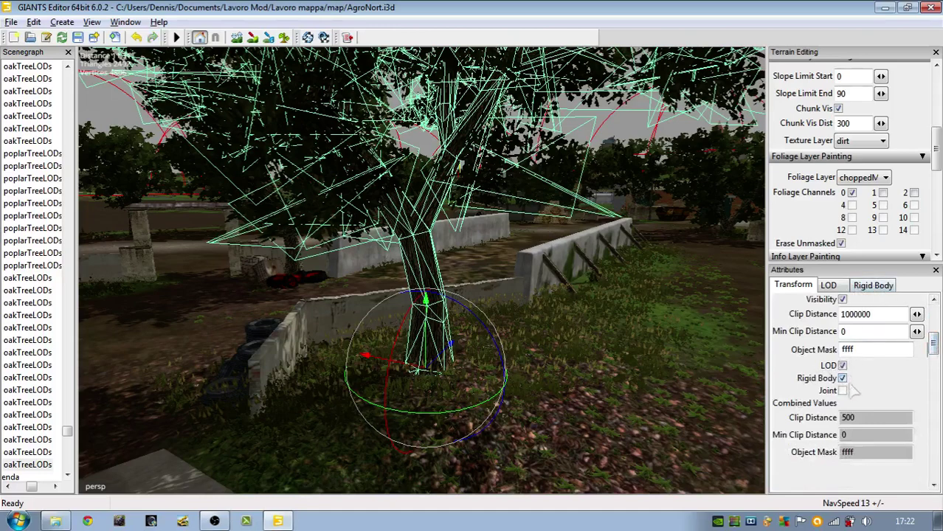
pyautogui.click(843, 378)
pyautogui.click(843, 378)
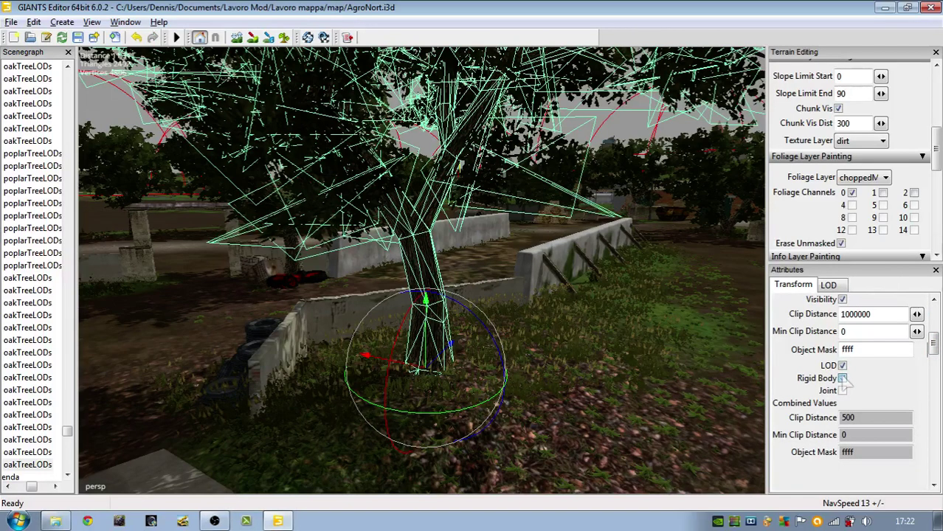
pyautogui.click(878, 287)
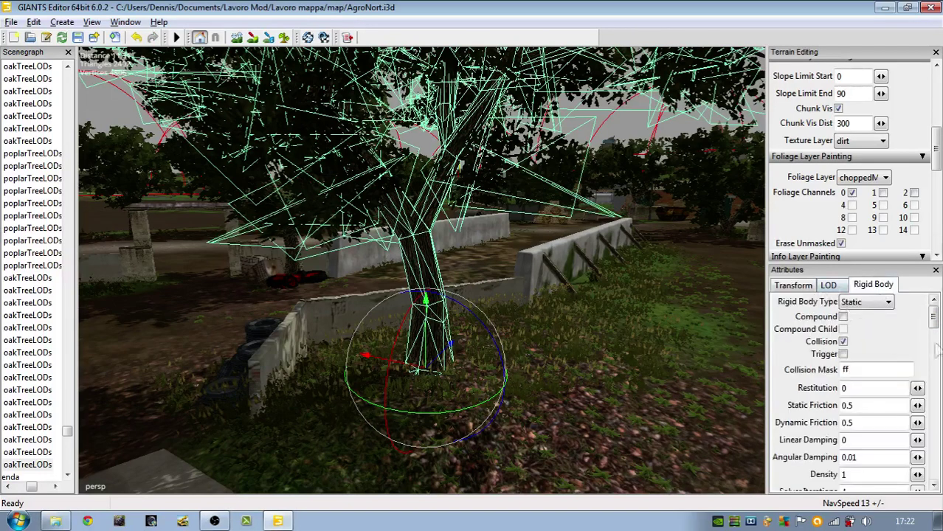
# Step: Review the oak tree's rigid body types, keep Static, and look around the tree and nearby walls
pyautogui.click(870, 302)
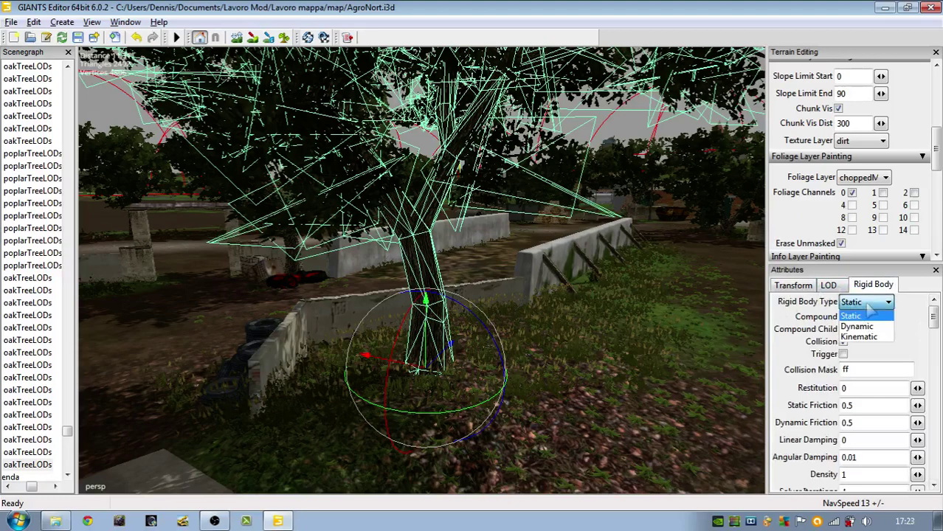
pyautogui.click(869, 302)
pyautogui.click(869, 302)
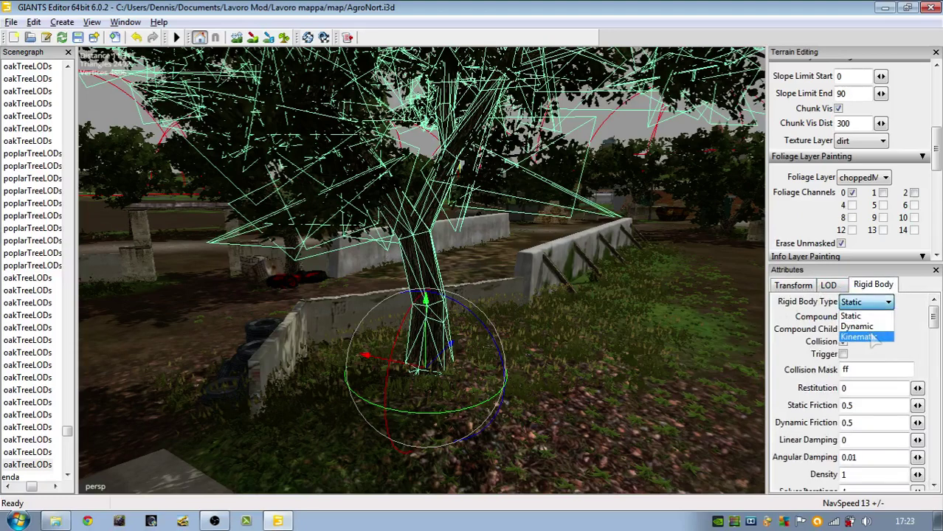
pyautogui.click(880, 316)
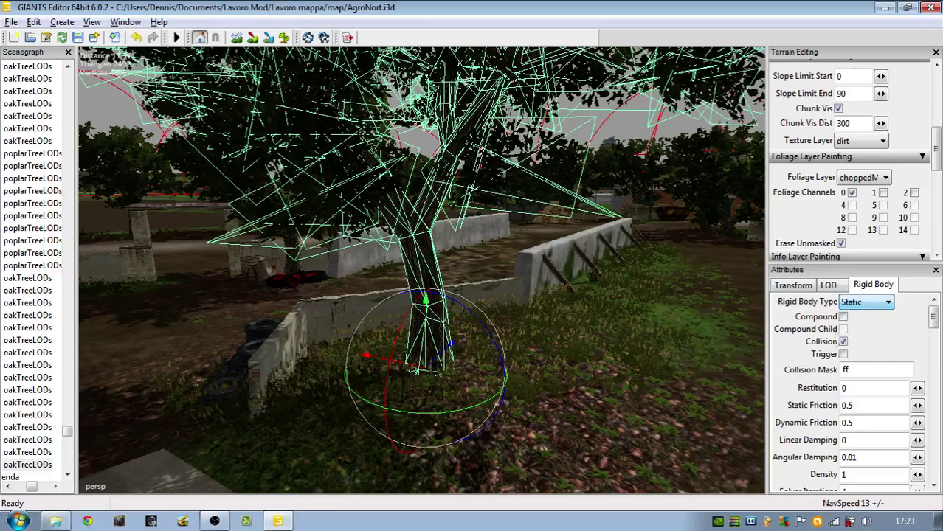
pyautogui.keyDown('alt'); pyautogui.moveTo(580, 295); pyautogui.dragTo(574, 273); pyautogui.keyUp('alt')
pyautogui.keyDown('alt'); pyautogui.moveTo(513, 316); pyautogui.dragTo(710, 318); pyautogui.keyUp('alt')
pyautogui.click(888, 302)
pyautogui.click(856, 306)
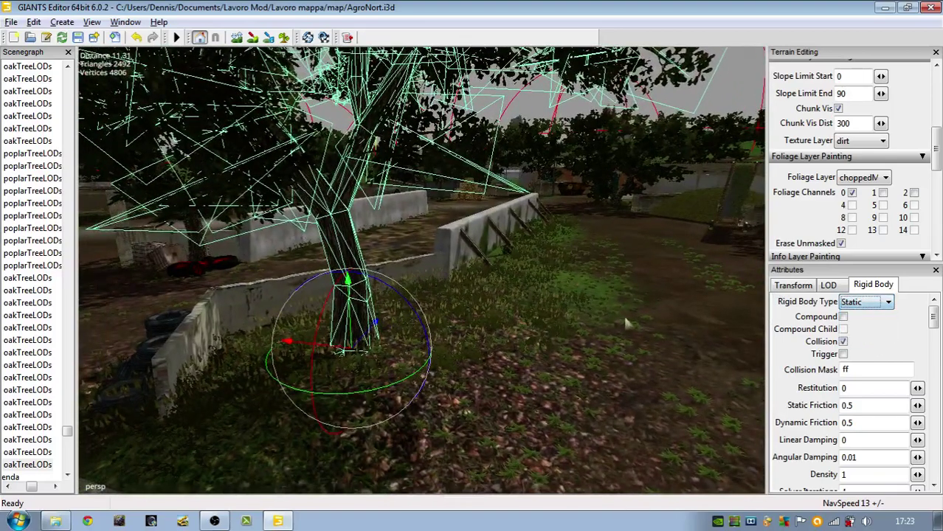
pyautogui.keyDown('alt'); pyautogui.moveTo(573, 321); pyautogui.dragTo(460, 358); pyautogui.keyUp('alt')
pyautogui.moveTo(561, 317); pyautogui.dragTo(599, 400, button='right')
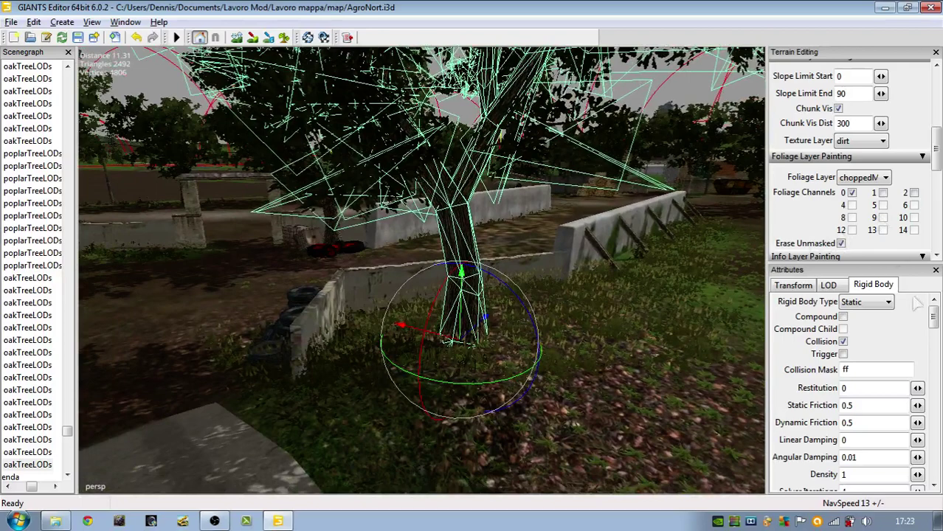
# Step: Review the oak tree's transform attributes, including its Rigid Body option and combined values
pyautogui.click(630, 367)
pyautogui.click(476, 319)
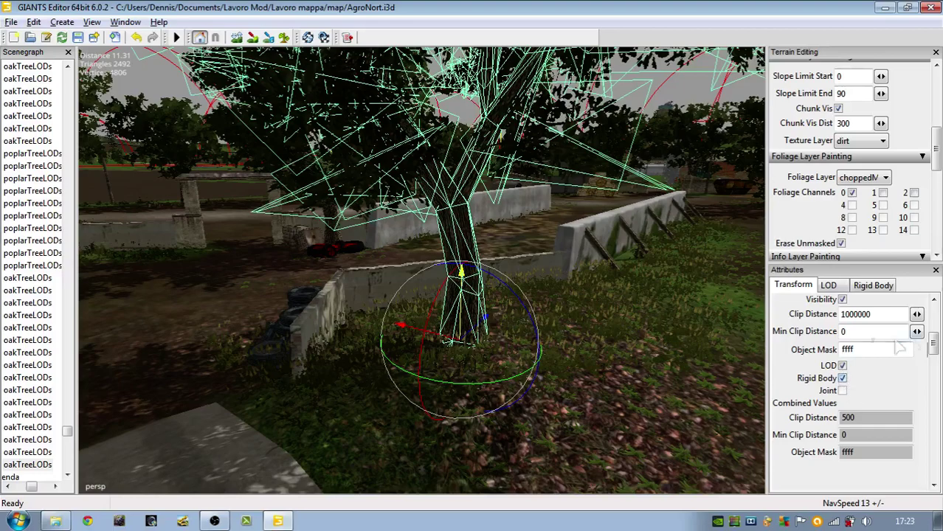
pyautogui.moveTo(933, 344); pyautogui.dragTo(934, 360)
# Step: Check the transform attributes of the two stacked water tanks beside the warehouse and a segment of the dark wall along the grass
pyautogui.keyDown('alt'); pyautogui.moveTo(393, 443); pyautogui.dragTo(295, 432); pyautogui.keyUp('alt')
pyautogui.click(474, 413)
pyautogui.keyDown('alt'); pyautogui.moveTo(473, 414); pyautogui.dragTo(332, 392); pyautogui.keyUp('alt')
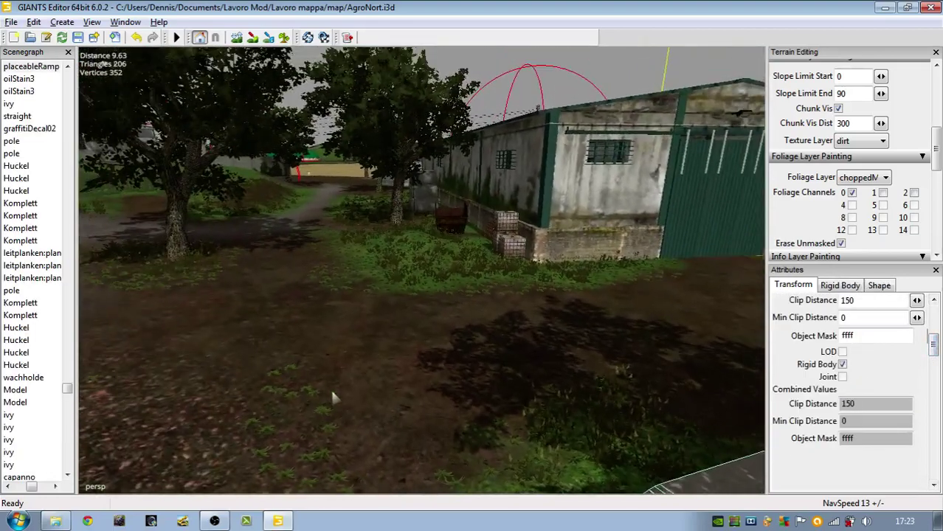
pyautogui.click(509, 251)
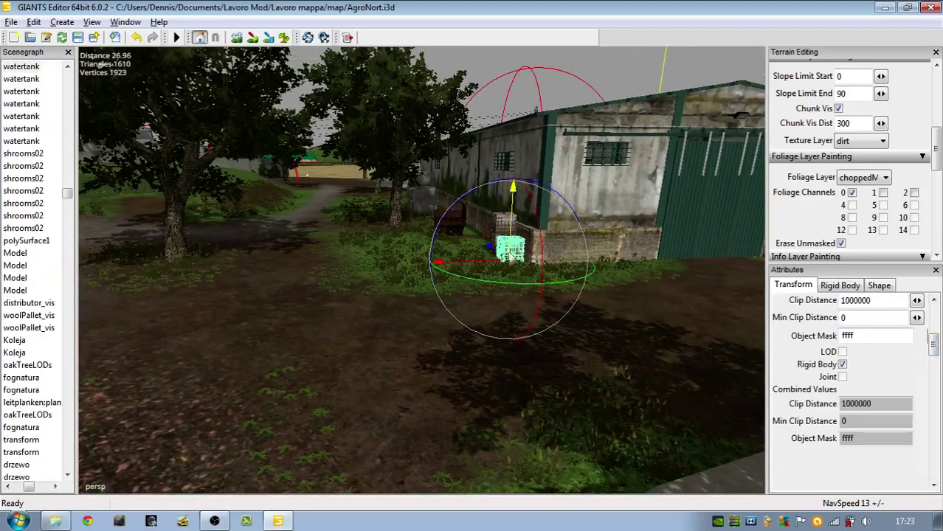
pyautogui.click(499, 225)
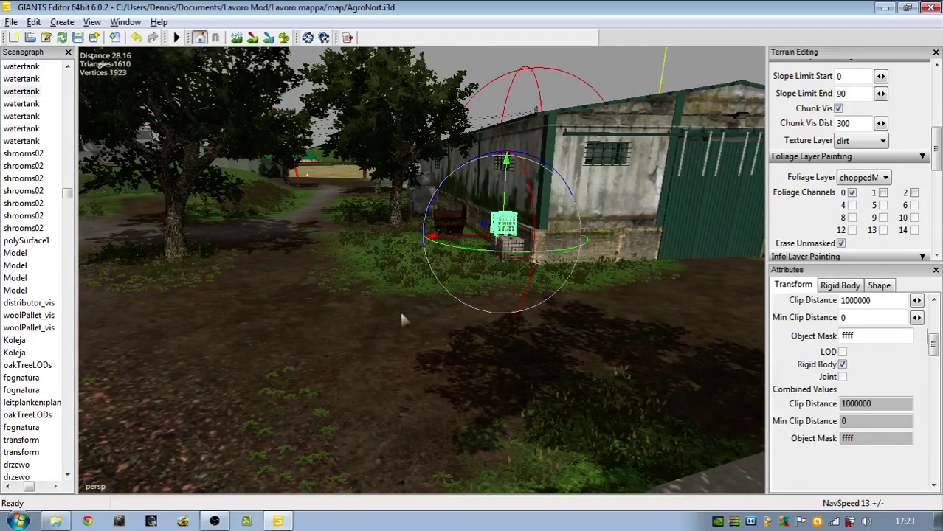
pyautogui.keyDown('alt'); pyautogui.moveTo(401, 315); pyautogui.dragTo(223, 304); pyautogui.keyUp('alt')
pyautogui.click(405, 342)
pyautogui.keyDown('alt'); pyautogui.moveTo(495, 300); pyautogui.dragTo(528, 277); pyautogui.keyUp('alt')
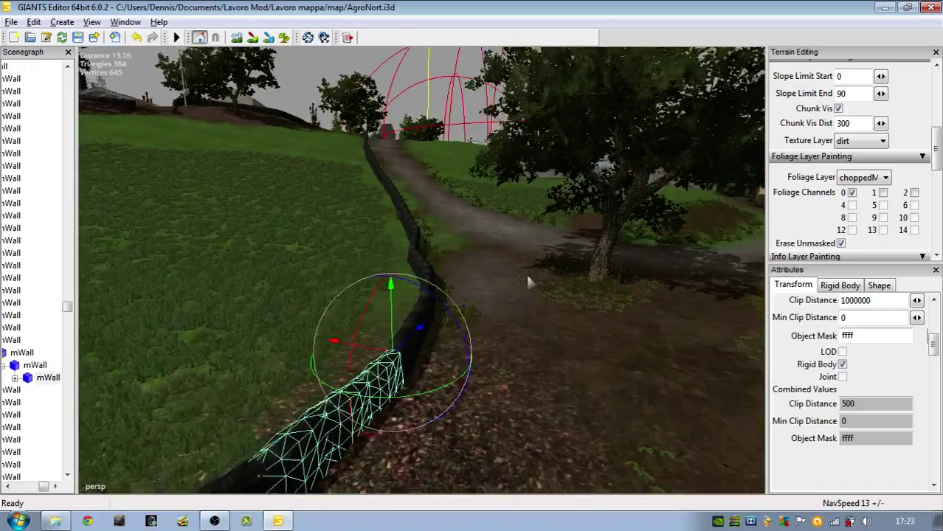
# Step: Find the grey building with the walled yard and select the wheeled waste container standing against it
pyautogui.keyDown('alt'); pyautogui.moveTo(528, 281); pyautogui.dragTo(486, 391, button='middle'); pyautogui.keyUp('alt')
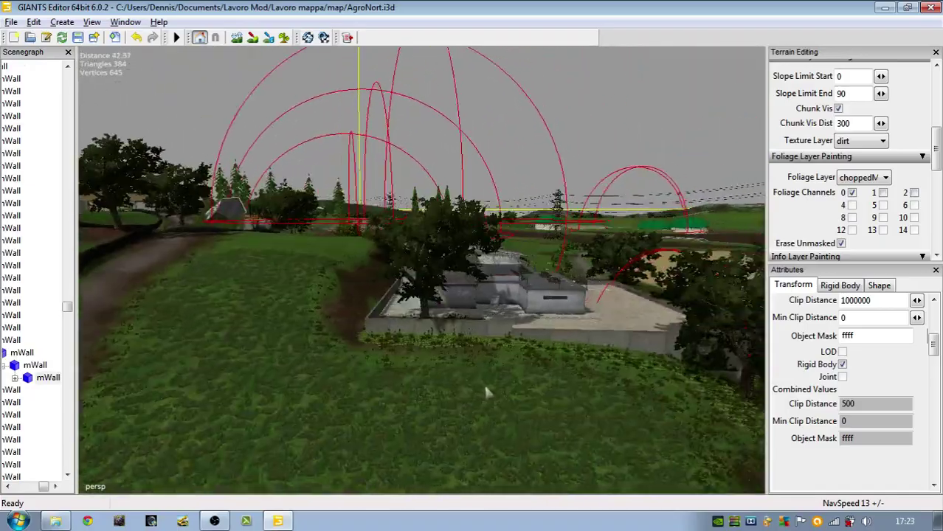
pyautogui.scroll(8, 483, 384)
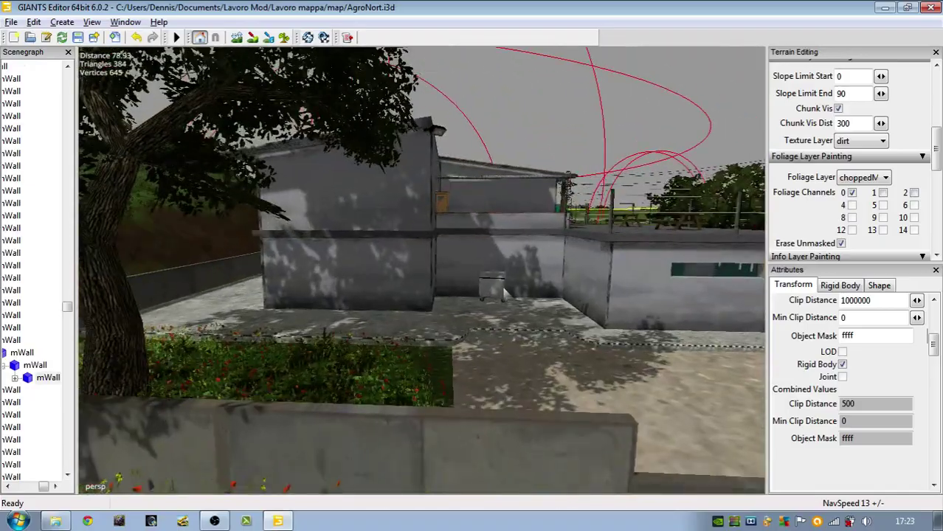
pyautogui.click(502, 287)
pyautogui.scroll(3, 550, 445)
pyautogui.click(360, 291)
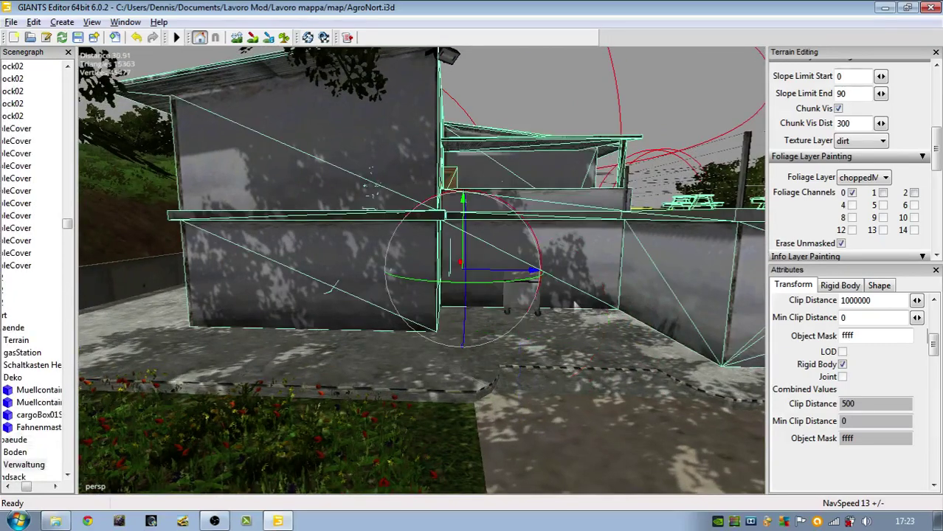
pyautogui.click(524, 297)
# Step: Review the waste container's rigid body settings and its shape attributes down to the material slots
pyautogui.click(840, 285)
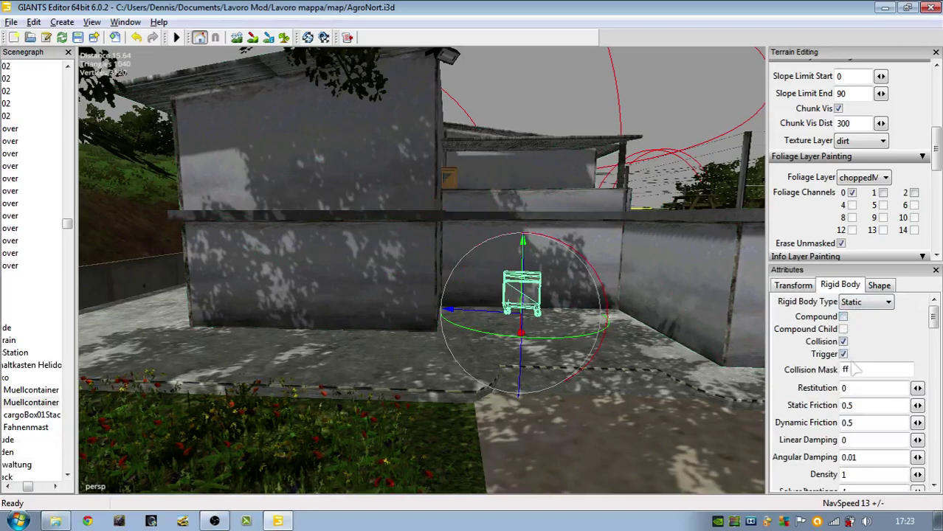
pyautogui.scroll(-3, 851, 345)
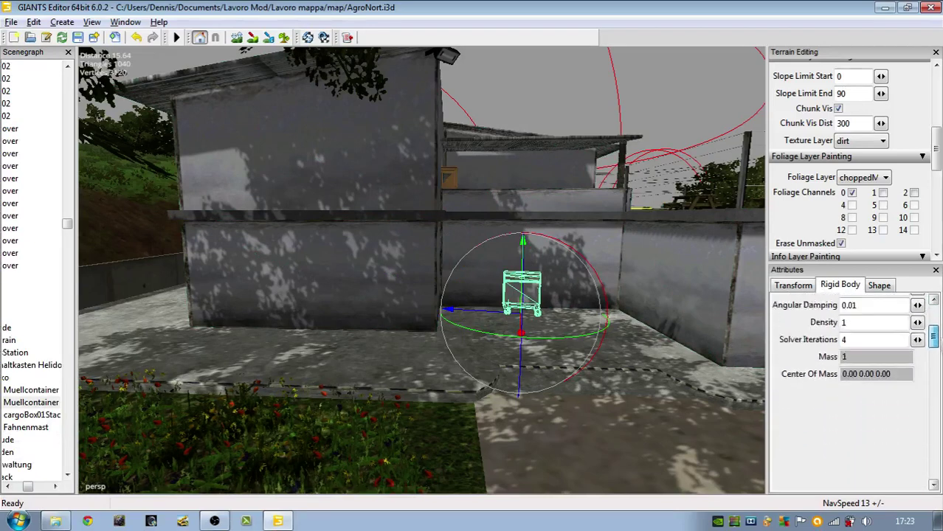
pyautogui.scroll(3, 851, 345)
pyautogui.click(879, 287)
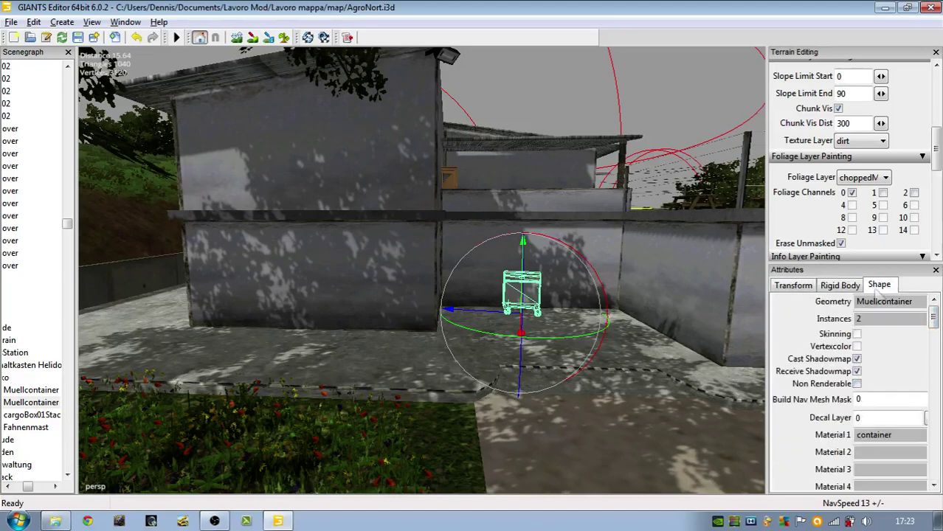
pyautogui.scroll(-3, 933, 319)
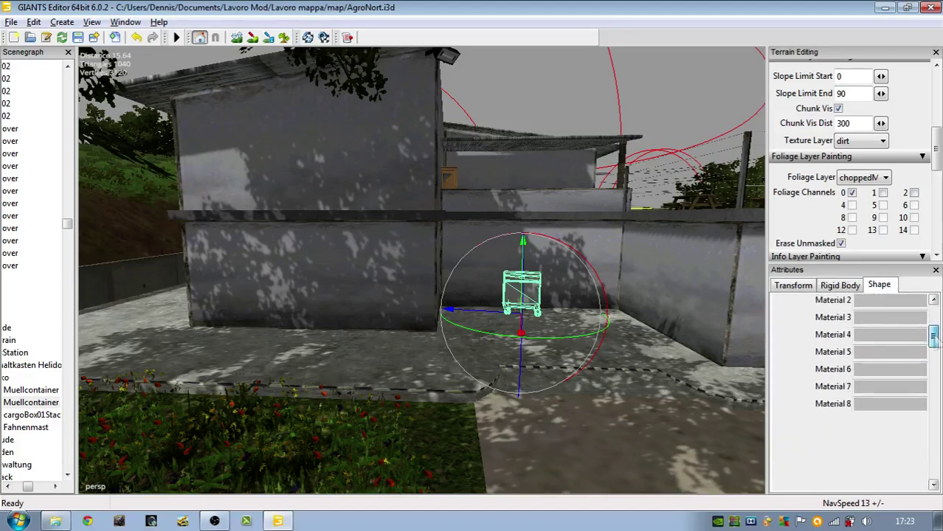
# Step: Select the paved ground around the grey building, and clear the selection near the flowered grass
pyautogui.click(354, 352)
pyautogui.scroll(-3, 373, 379)
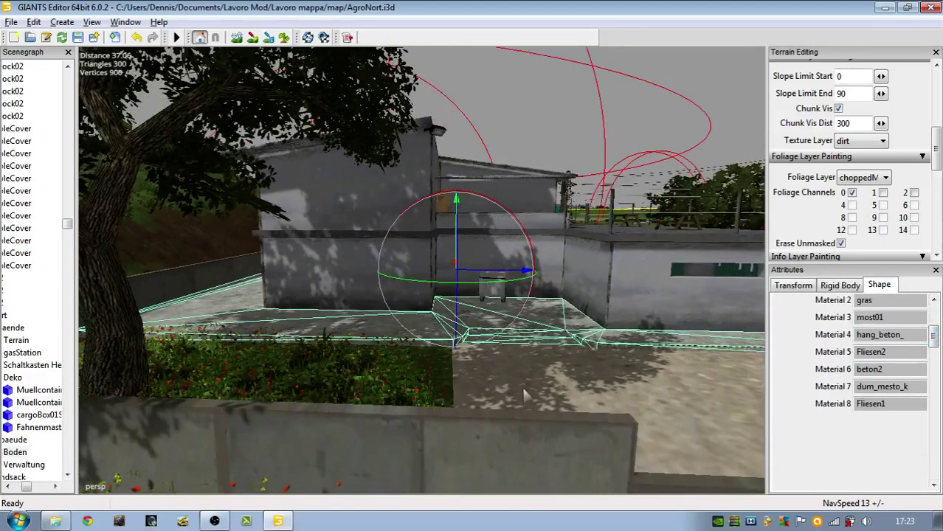
pyautogui.click(521, 385)
pyautogui.keyDown('alt'); pyautogui.moveTo(508, 346); pyautogui.dragTo(343, 371); pyautogui.keyUp('alt')
pyautogui.click(343, 371)
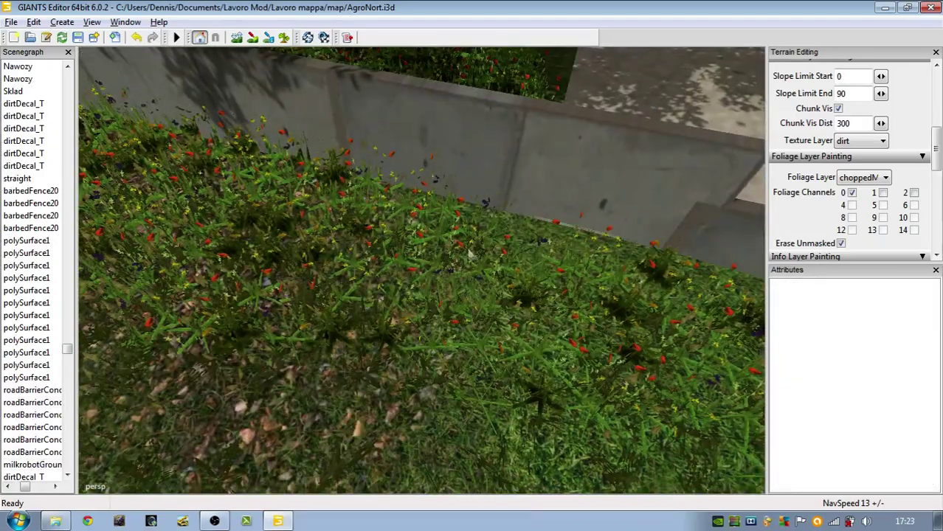
# Step: Find the garage with the blue sliding door, select its door trigger and review the rigid body types, keeping Static
pyautogui.scroll(-5, 536, 486)
pyautogui.keyDown('alt'); pyautogui.moveTo(536, 486); pyautogui.dragTo(510, 299); pyautogui.keyUp('alt')
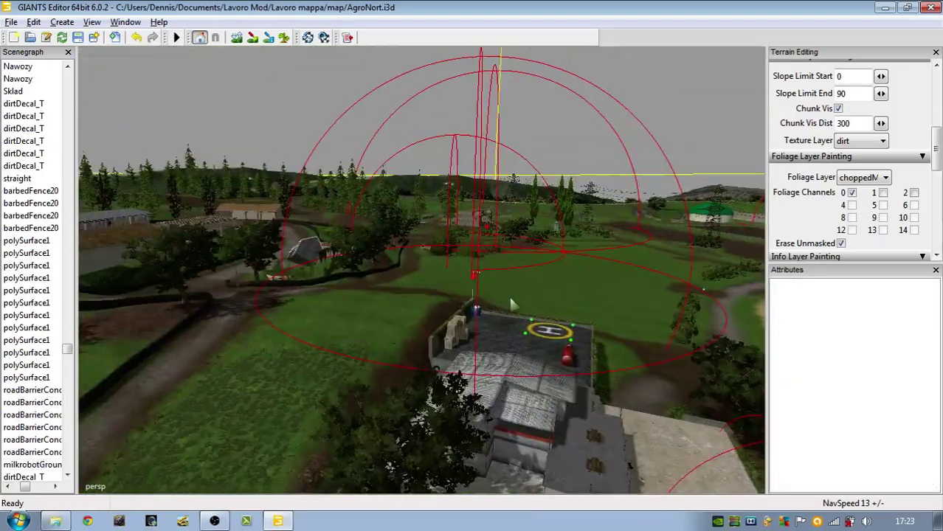
pyautogui.moveTo(509, 301); pyautogui.dragTo(290, 309, button='right')
pyautogui.keyDown('alt'); pyautogui.moveTo(334, 291); pyautogui.dragTo(480, 251); pyautogui.keyUp('alt')
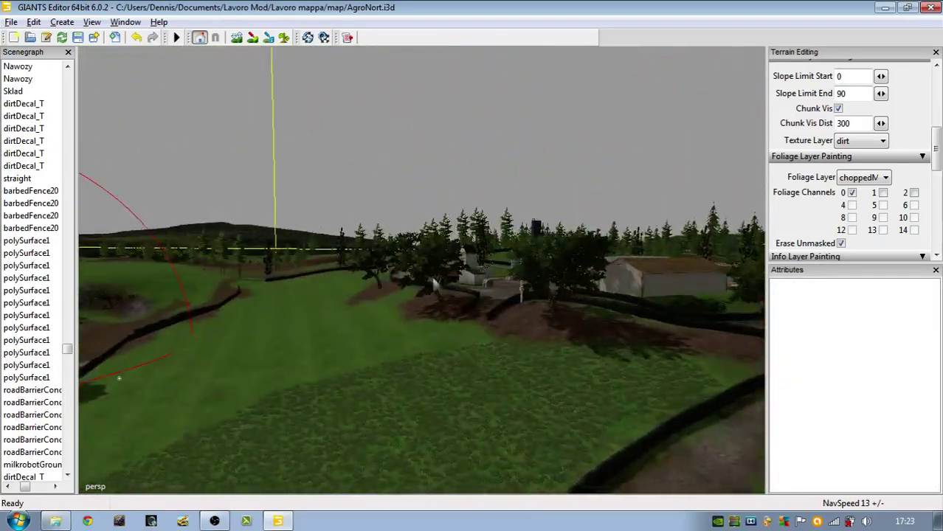
pyautogui.keyDown('alt'); pyautogui.moveTo(480, 251); pyautogui.dragTo(479, 315, button='right'); pyautogui.keyUp('alt')
pyautogui.click(487, 295)
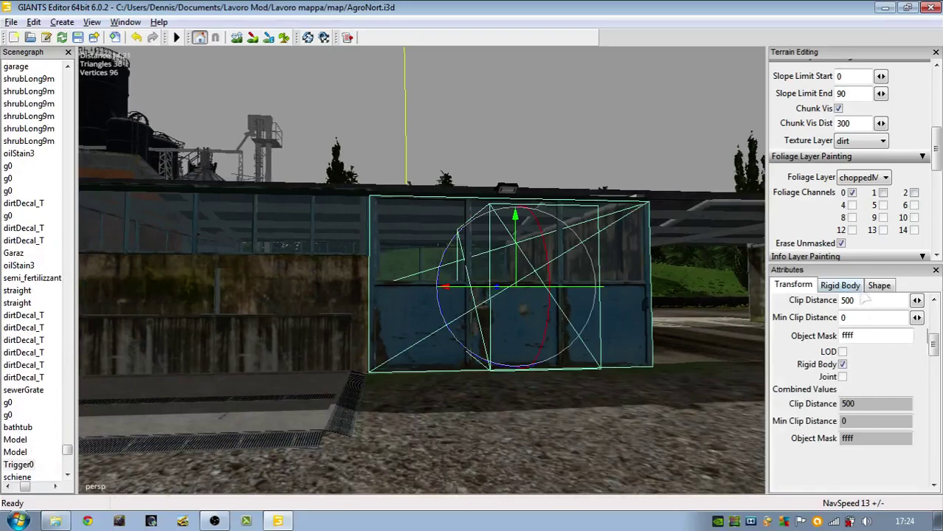
pyautogui.click(841, 285)
pyautogui.click(865, 304)
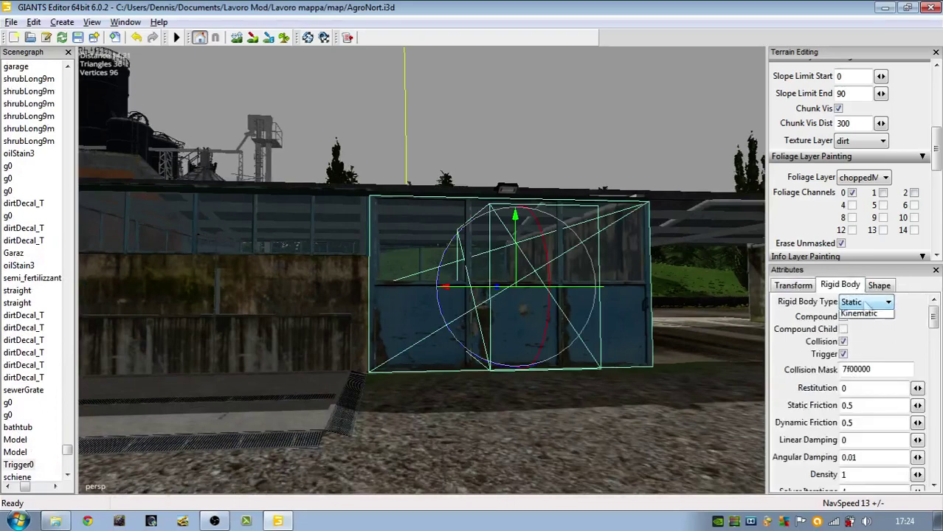
pyautogui.click(869, 305)
pyautogui.click(863, 316)
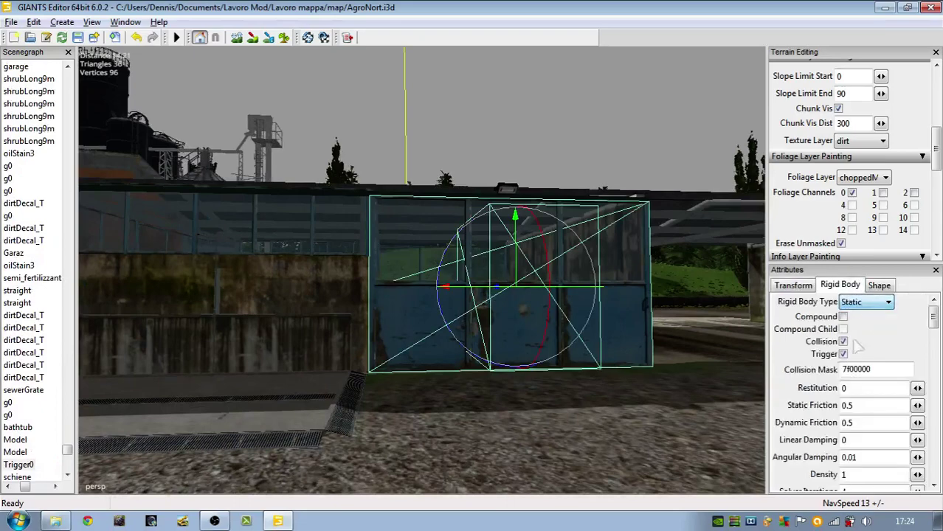
# Step: View the garage door's trigger box from the side and go through its shape, transform and rigid body attributes
pyautogui.scroll(3, 651, 347)
pyautogui.keyDown('alt'); pyautogui.moveTo(651, 347); pyautogui.dragTo(701, 384); pyautogui.keyUp('alt')
pyautogui.moveTo(701, 383); pyautogui.dragTo(586, 338, button='right')
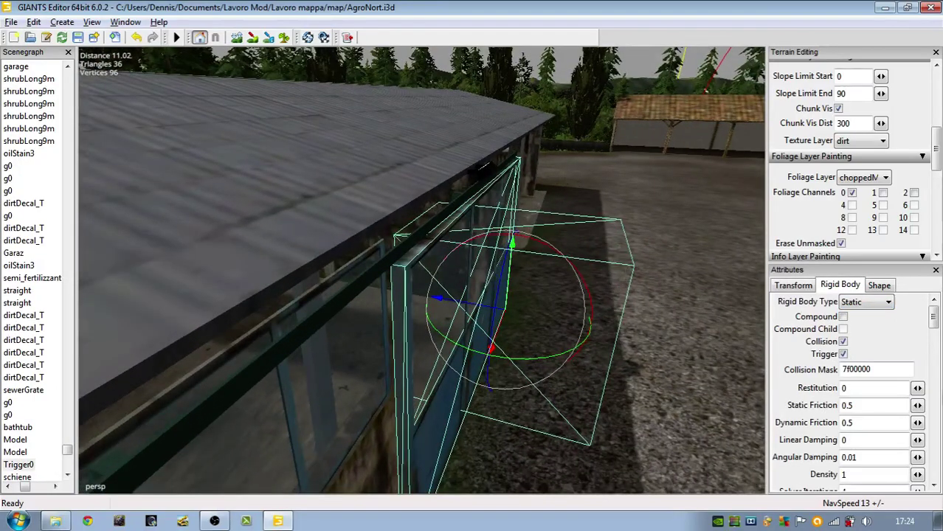
pyautogui.moveTo(934, 314)
pyautogui.mouseDown()
pyautogui.moveTo(935, 341)
pyautogui.moveTo(934, 314)
pyautogui.mouseUp()
pyautogui.click(888, 290)
pyautogui.click(788, 288)
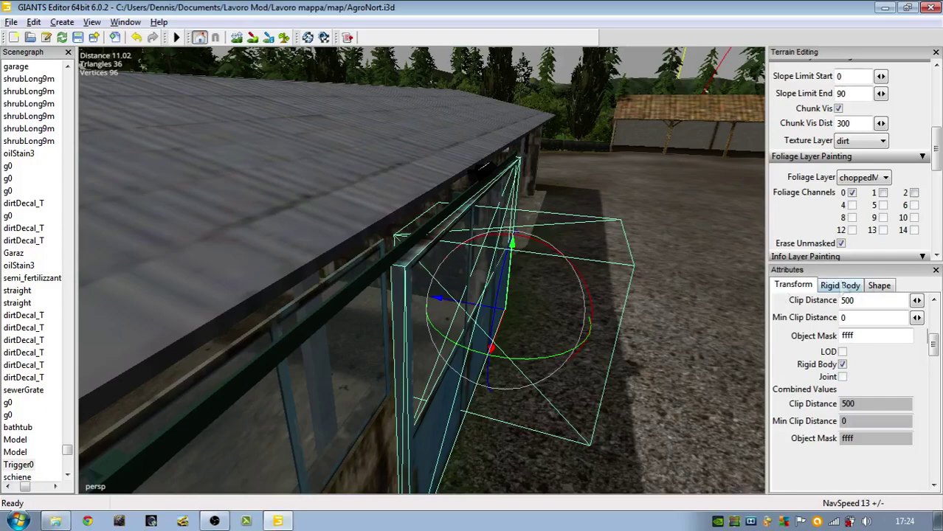
pyautogui.click(841, 283)
# Step: Inspect the garage door and its trigger volume from several angles around the building
pyautogui.keyDown('alt'); pyautogui.moveTo(689, 348); pyautogui.dragTo(484, 283); pyautogui.keyUp('alt')
pyautogui.keyDown('alt'); pyautogui.moveTo(484, 284); pyautogui.dragTo(458, 322, button='right'); pyautogui.keyUp('alt')
pyautogui.keyDown('alt'); pyautogui.moveTo(458, 322); pyautogui.dragTo(634, 385); pyautogui.keyUp('alt')
pyautogui.moveTo(634, 390); pyautogui.dragTo(473, 366, button='right')
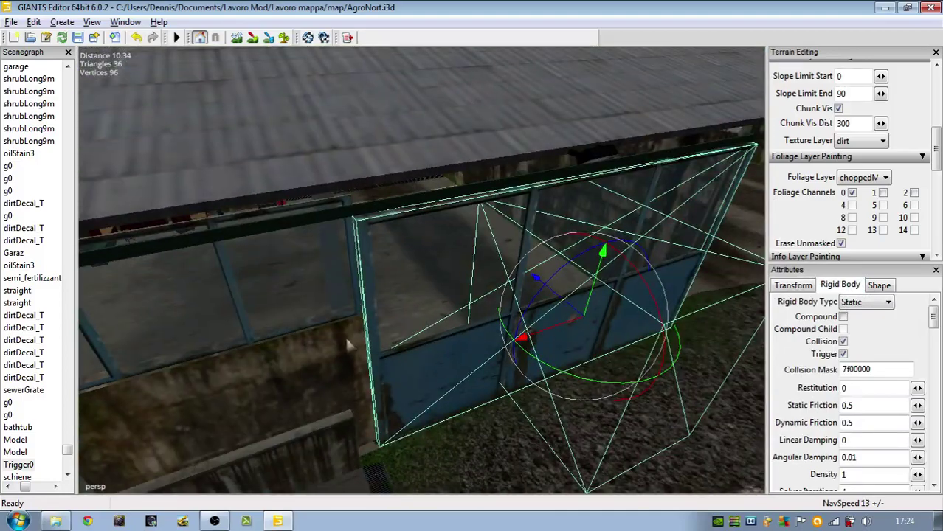
pyautogui.keyDown('alt'); pyautogui.moveTo(538, 349); pyautogui.dragTo(251, 344, button='middle'); pyautogui.keyUp('alt')
pyautogui.moveTo(371, 334); pyautogui.dragTo(363, 299, button='right')
pyautogui.moveTo(343, 259); pyautogui.dragTo(398, 253)
pyautogui.moveTo(398, 258); pyautogui.dragTo(391, 266, button='right')
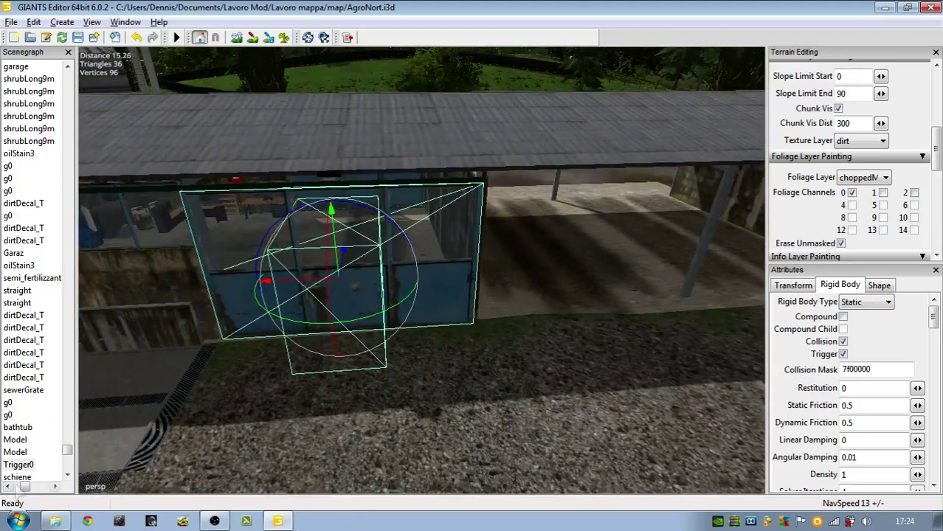
# Step: Look through the scenegraph nodes Model and schiene, and reselect the garage door's Trigger0
pyautogui.moveTo(25, 487); pyautogui.dragTo(23, 488)
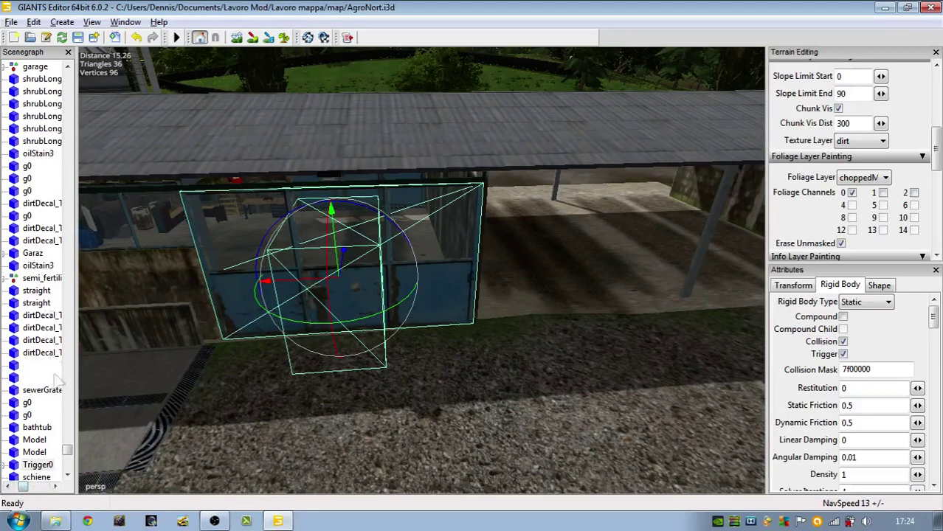
pyautogui.click(48, 441)
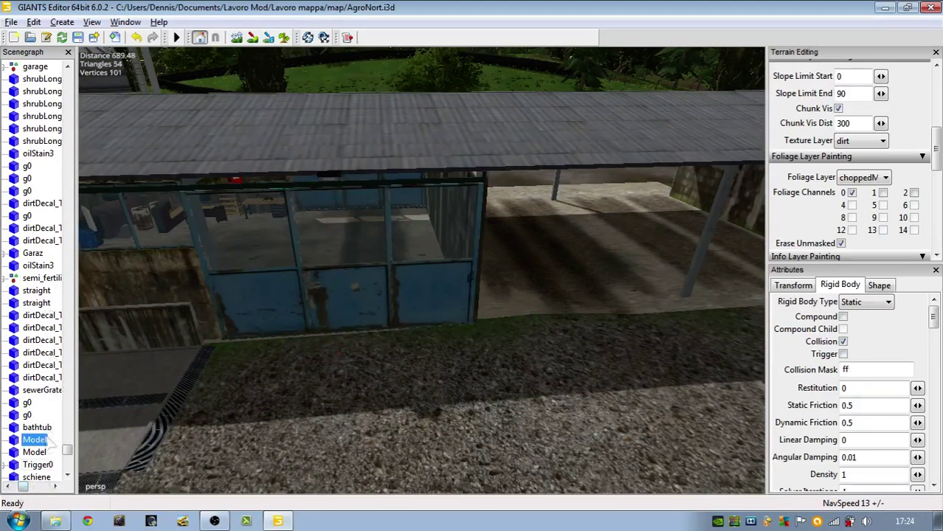
pyautogui.moveTo(44, 430); pyautogui.dragTo(42, 473)
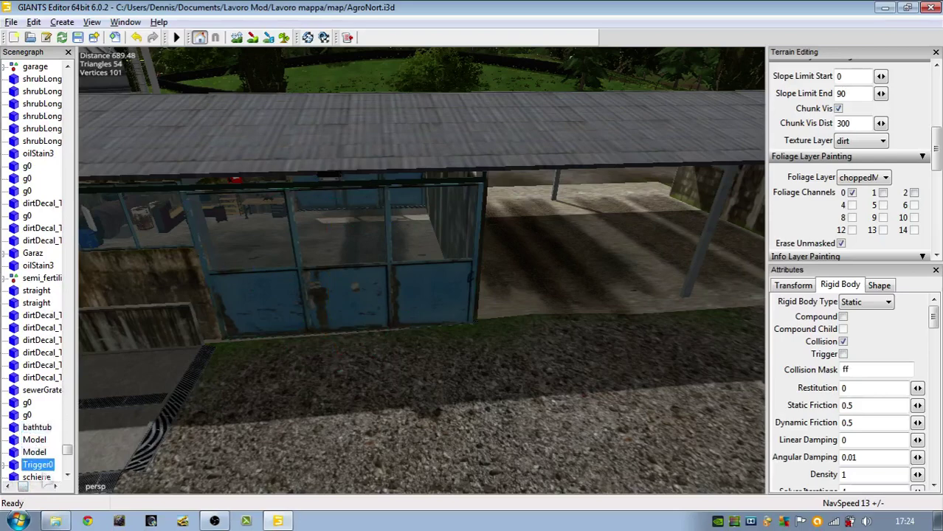
pyautogui.press('Down')
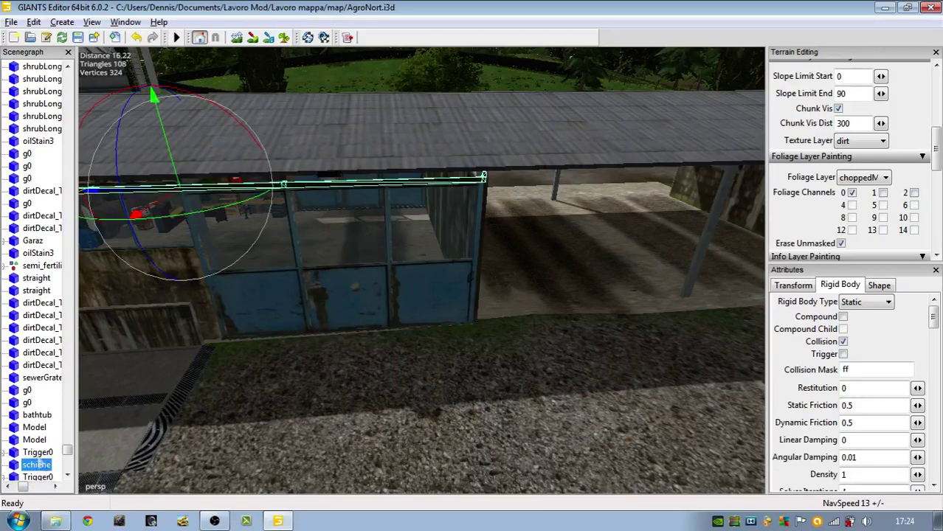
pyautogui.click(38, 453)
# Step: Widen the scenegraph to reveal the node hierarchy and expand the garage door's Trigger0
pyautogui.keyDown('alt'); pyautogui.moveTo(474, 362); pyautogui.dragTo(281, 383); pyautogui.keyUp('alt')
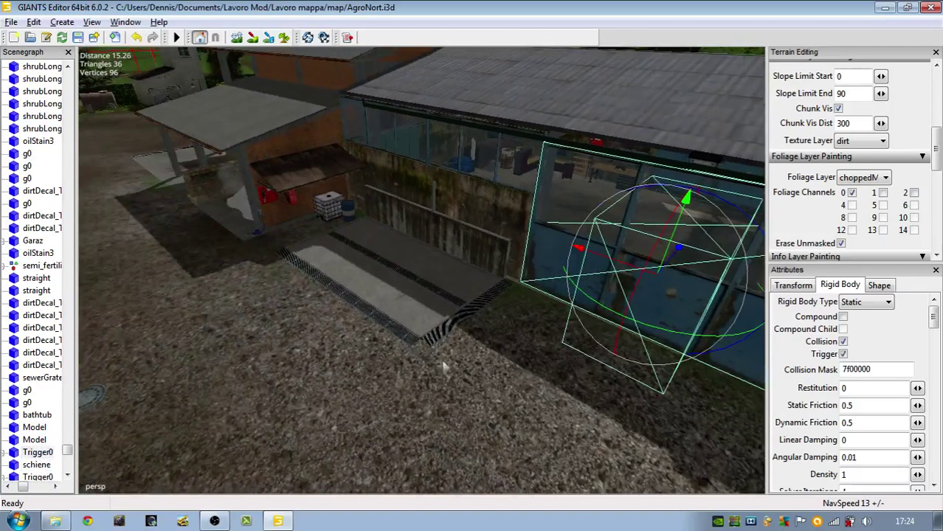
pyautogui.moveTo(445, 366); pyautogui.dragTo(123, 441, button='right')
pyautogui.moveTo(76, 460); pyautogui.dragTo(104, 460)
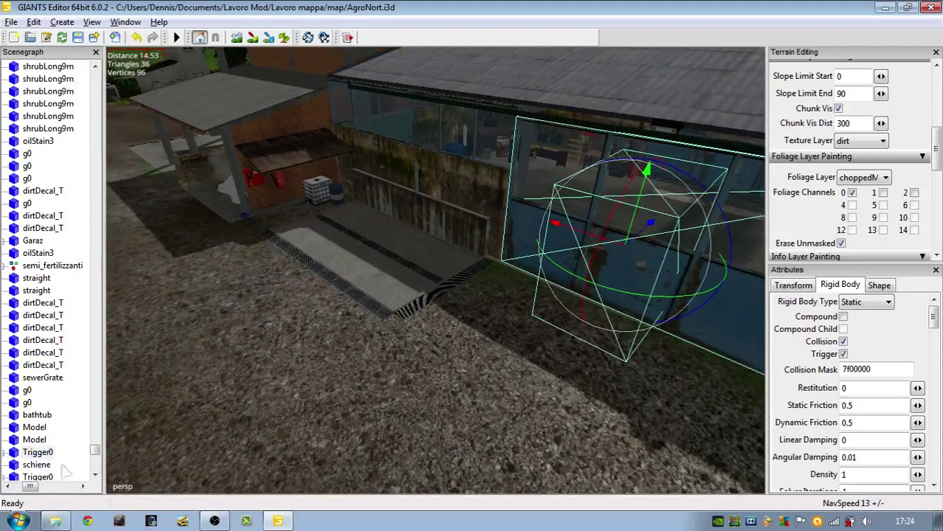
pyautogui.moveTo(31, 486); pyautogui.dragTo(27, 486)
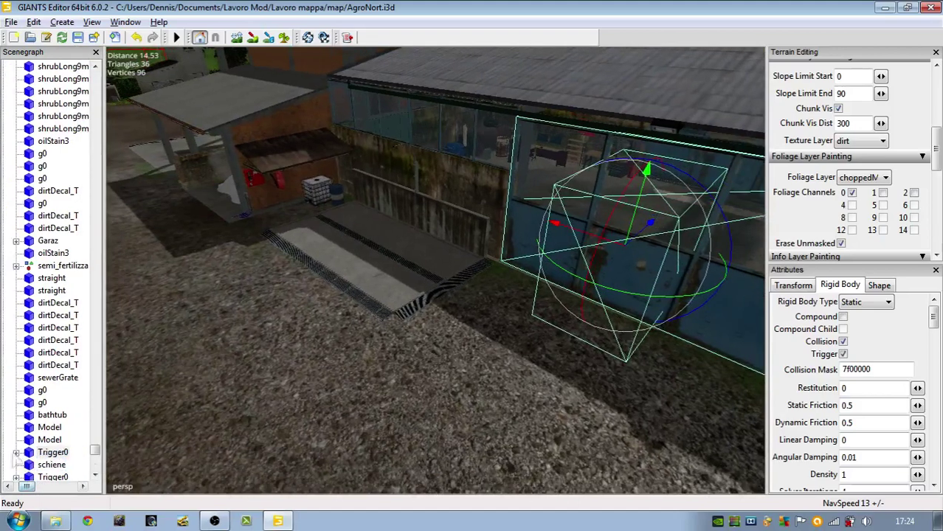
pyautogui.click(16, 453)
pyautogui.click(16, 452)
pyautogui.moveTo(94, 451)
pyautogui.mouseDown()
pyautogui.moveTo(95, 465)
pyautogui.moveTo(96, 451)
pyautogui.mouseUp()
pyautogui.scroll(-2, 94, 451)
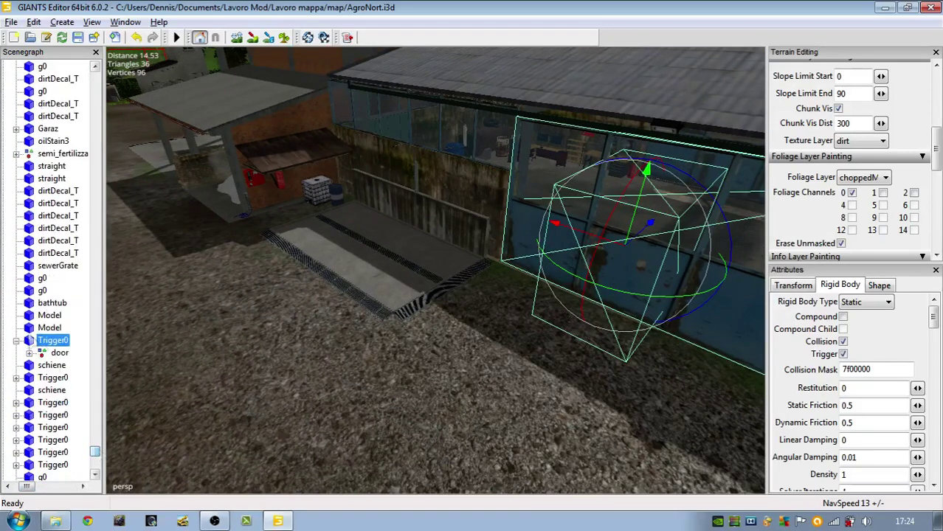
# Step: Expand the door group and its Tor node, inspect Tor's child mesh on the garage door, and reselect Tor
pyautogui.click(29, 353)
pyautogui.click(70, 365)
pyautogui.click(42, 365)
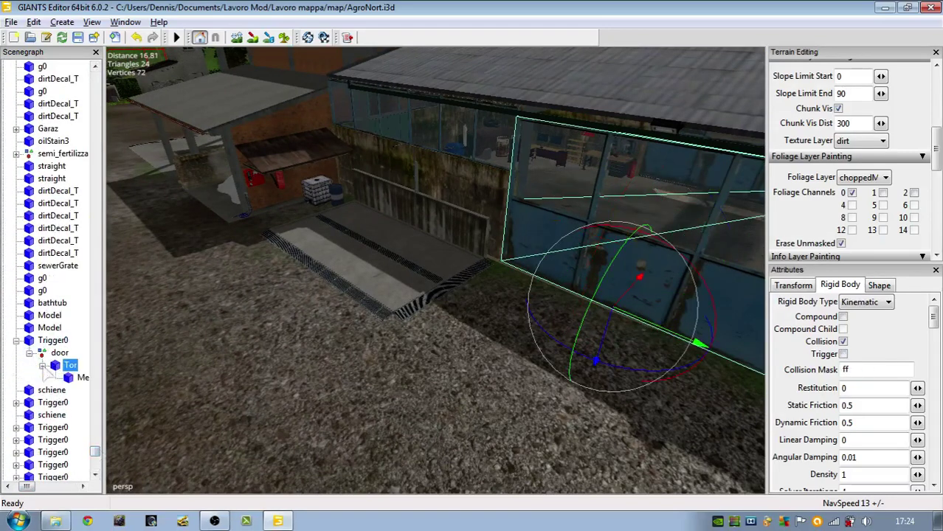
pyautogui.click(73, 379)
pyautogui.keyDown('alt'); pyautogui.moveTo(290, 409); pyautogui.dragTo(371, 366); pyautogui.keyUp('alt')
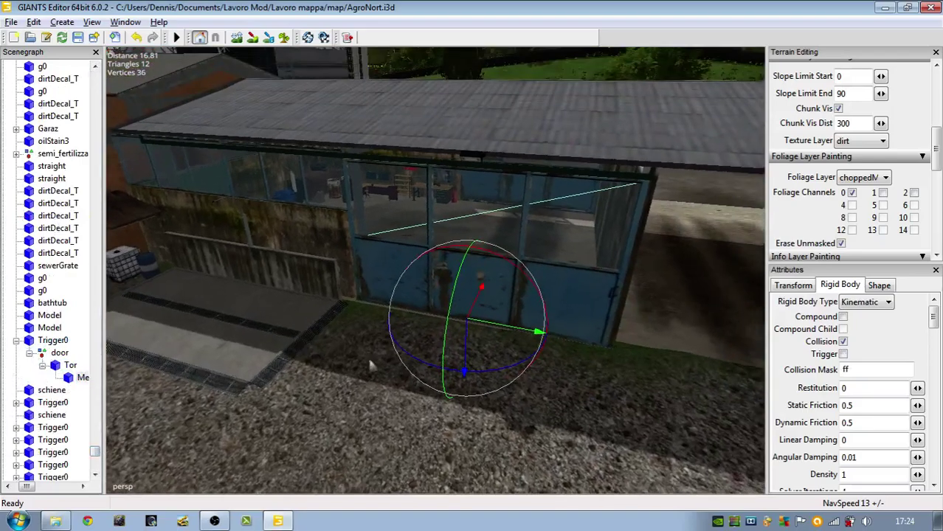
pyautogui.keyDown('alt'); pyautogui.moveTo(608, 220); pyautogui.dragTo(594, 248); pyautogui.keyUp('alt')
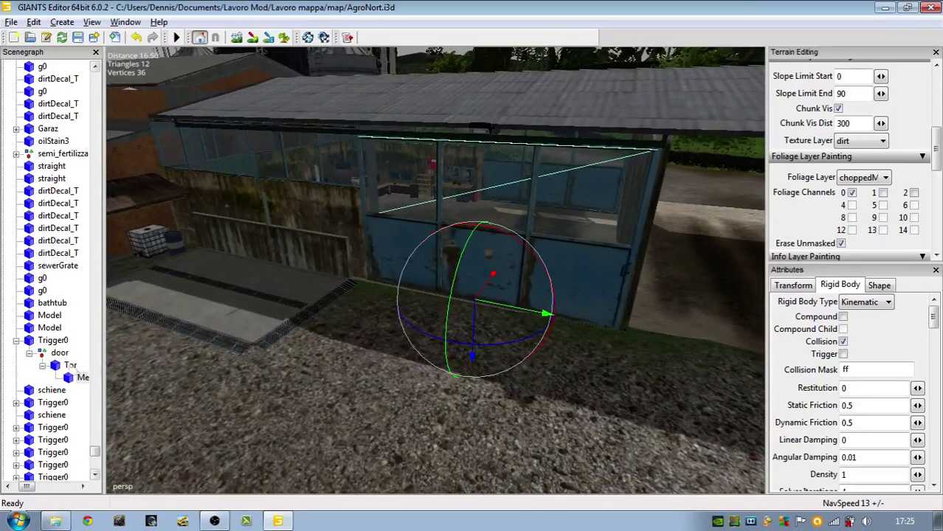
pyautogui.click(70, 365)
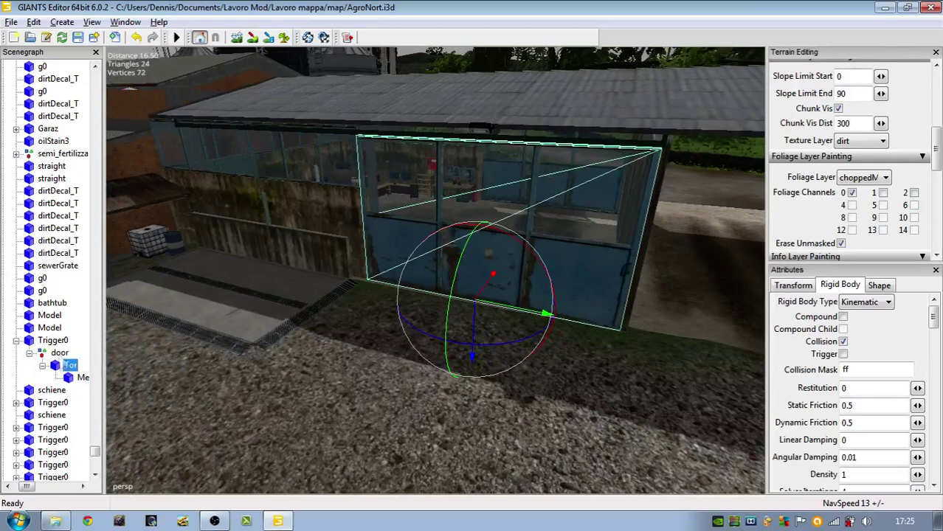
# Step: View the door group from the side of the garage, and move Trigger0 with its child door out into the yard
pyautogui.click(60, 352)
pyautogui.keyDown('alt'); pyautogui.moveTo(632, 395); pyautogui.dragTo(541, 366); pyautogui.keyUp('alt')
pyautogui.keyDown('alt'); pyautogui.moveTo(542, 366); pyautogui.dragTo(454, 341, button='middle'); pyautogui.keyUp('alt')
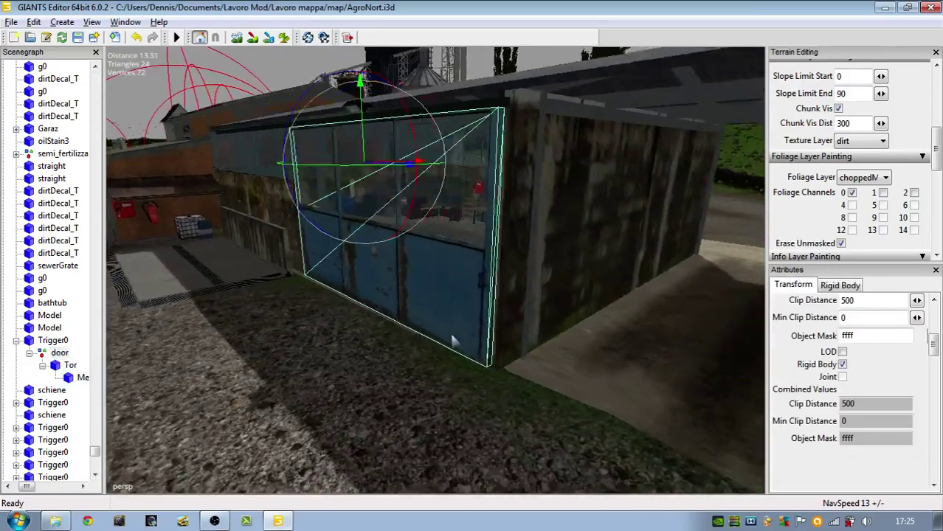
pyautogui.moveTo(453, 341); pyautogui.dragTo(108, 345, button='right')
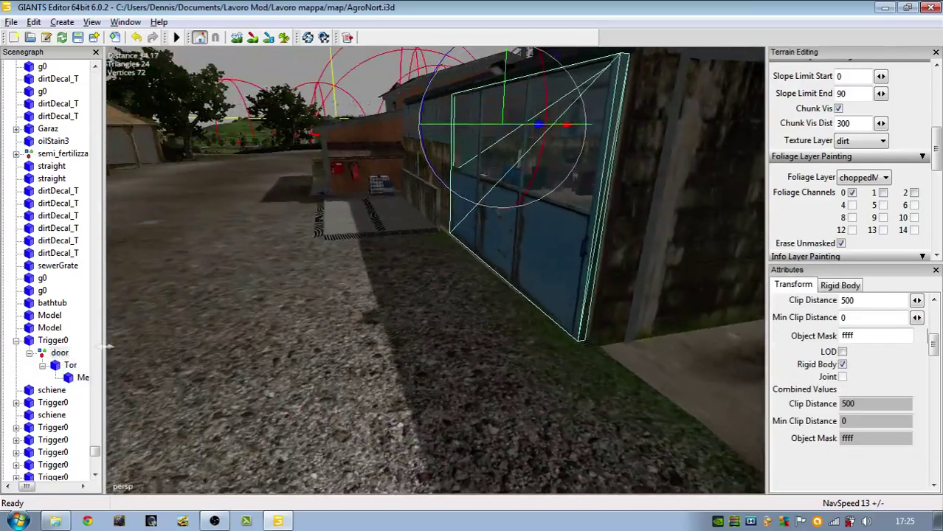
pyautogui.click(52, 341)
pyautogui.moveTo(491, 194); pyautogui.dragTo(148, 358, button='right')
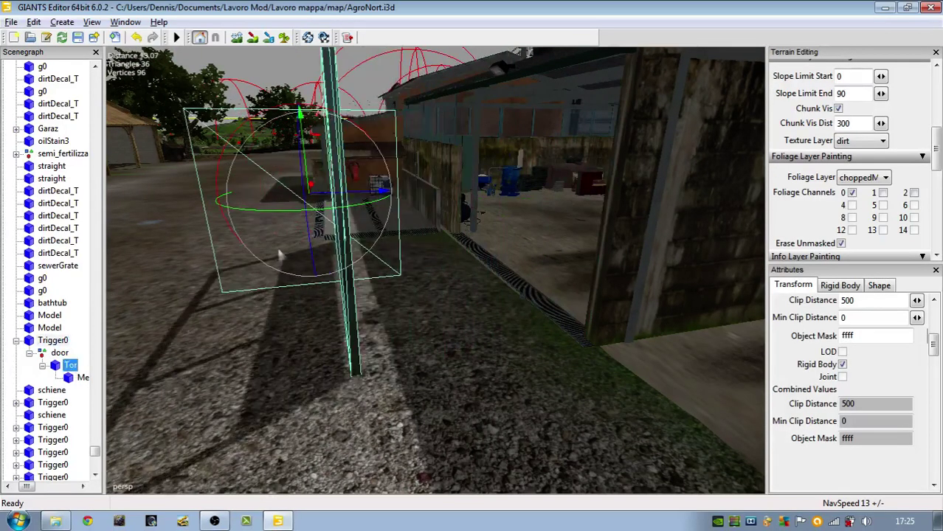
# Step: Move the Tor door leaf back toward the garage opening, and reselect Trigger0 to inspect both from several angles
pyautogui.click(70, 365)
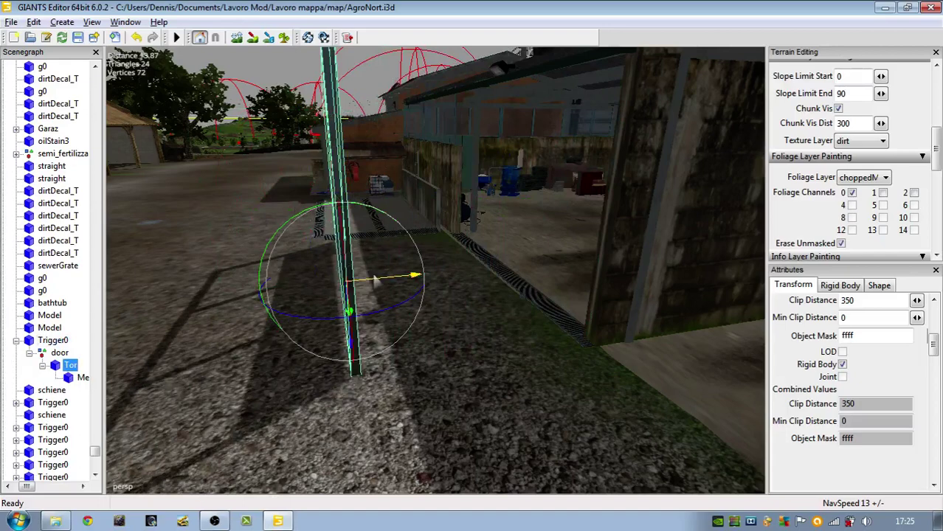
pyautogui.moveTo(391, 277); pyautogui.dragTo(518, 267)
pyautogui.click(52, 340)
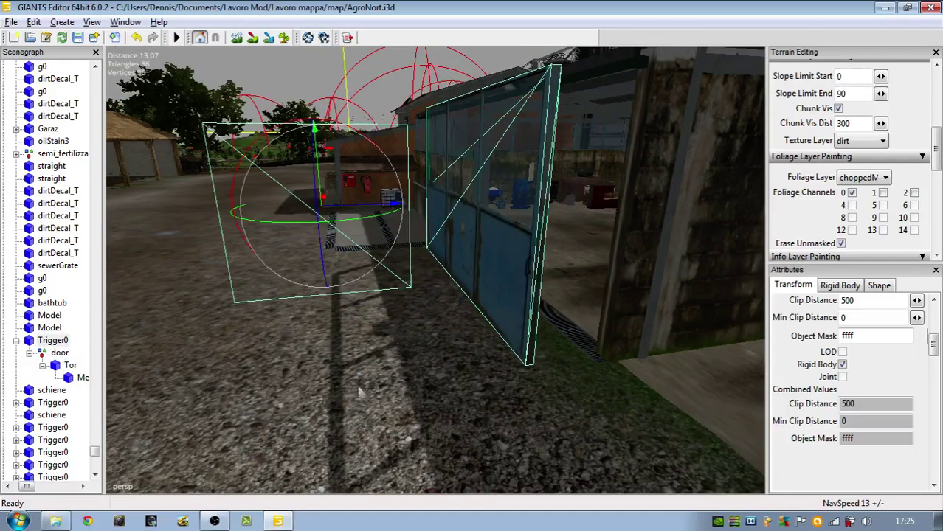
pyautogui.keyDown('alt'); pyautogui.moveTo(359, 388); pyautogui.dragTo(396, 360); pyautogui.keyUp('alt')
pyautogui.moveTo(396, 366); pyautogui.dragTo(380, 295, button='middle')
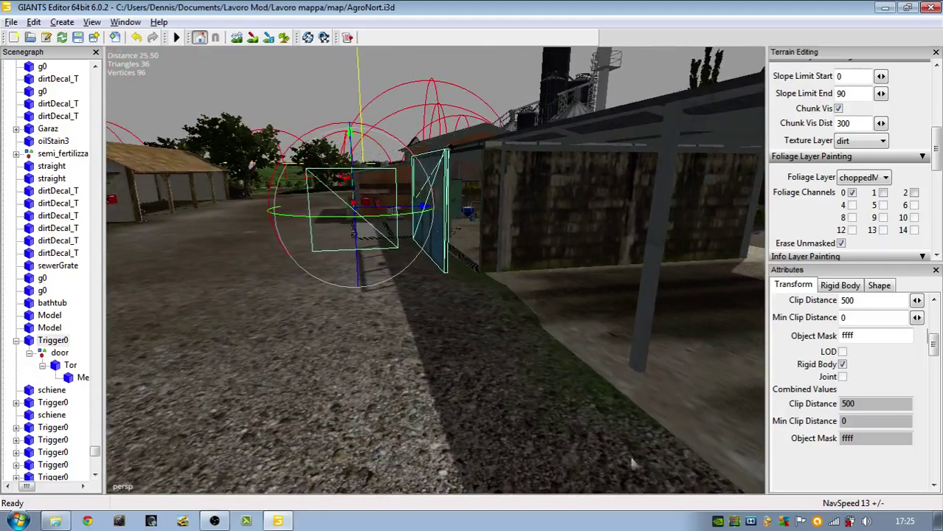
pyautogui.keyDown('alt'); pyautogui.moveTo(353, 341); pyautogui.dragTo(391, 384, button='middle'); pyautogui.keyUp('alt')
pyautogui.keyDown('alt'); pyautogui.moveTo(391, 384); pyautogui.dragTo(401, 279, button='right'); pyautogui.keyUp('alt')
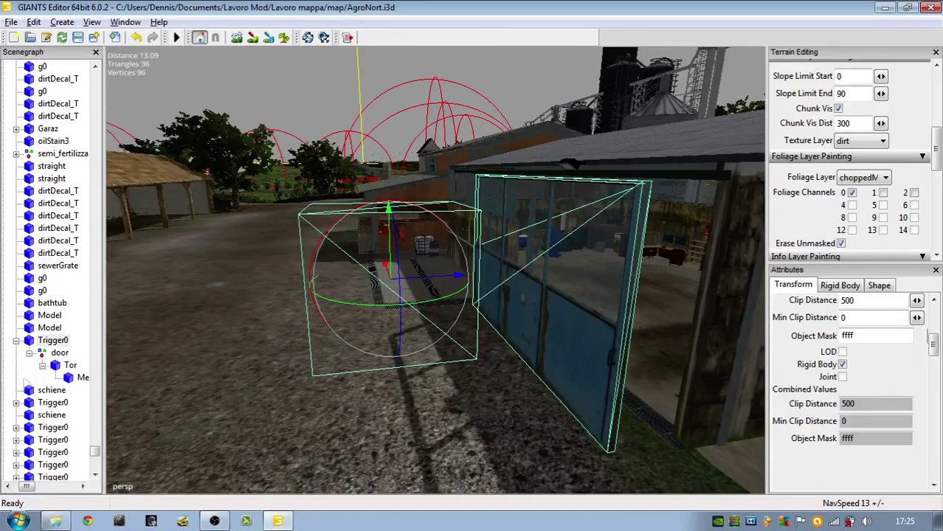
# Step: Move the door group away from the garage into the yard and back toward the opening
pyautogui.click(51, 340)
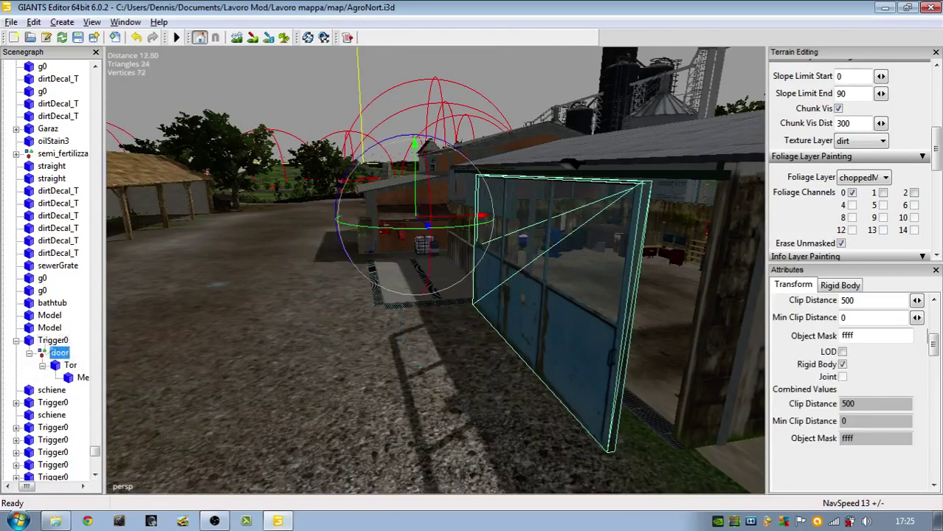
pyautogui.moveTo(470, 271); pyautogui.dragTo(214, 290)
pyautogui.click(59, 352)
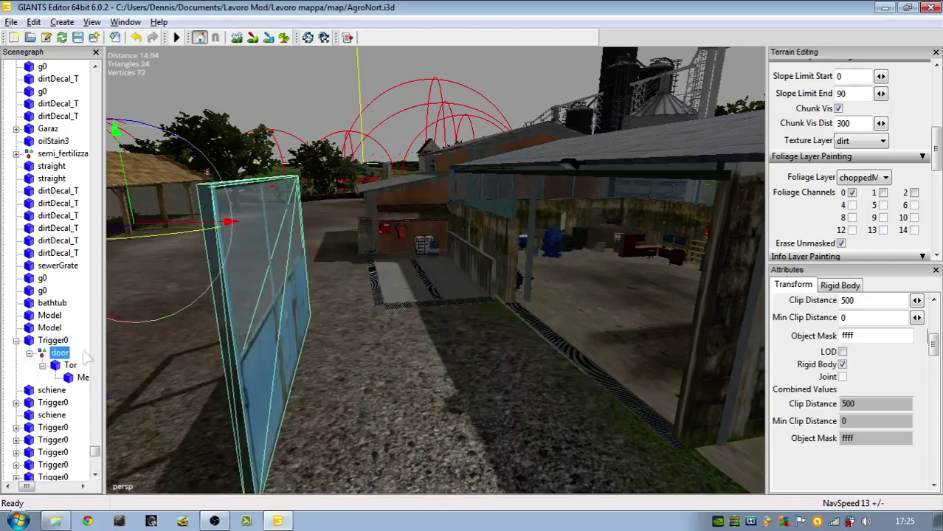
pyautogui.moveTo(200, 222); pyautogui.dragTo(612, 225)
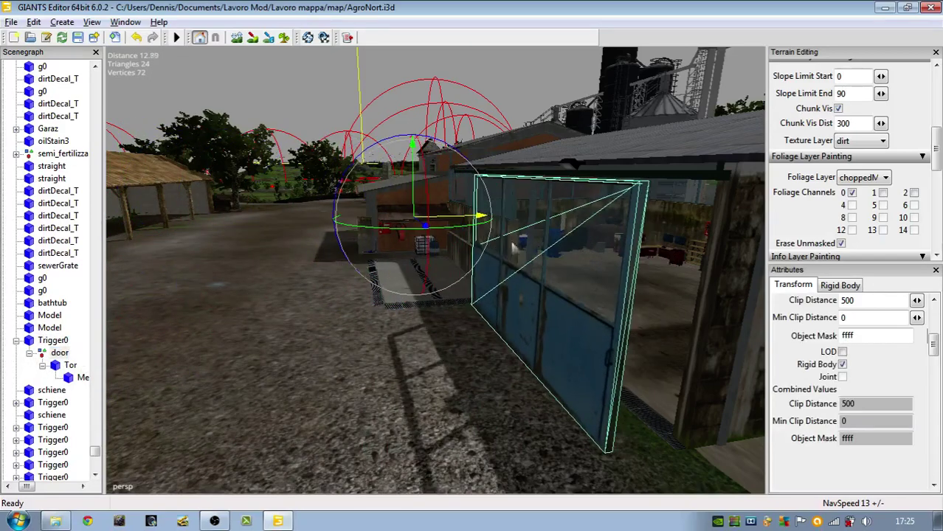
# Step: Reselect Trigger0 and examine its volume's position relative to the garage door from farther away
pyautogui.click(59, 340)
pyautogui.scroll(-3, 269, 380)
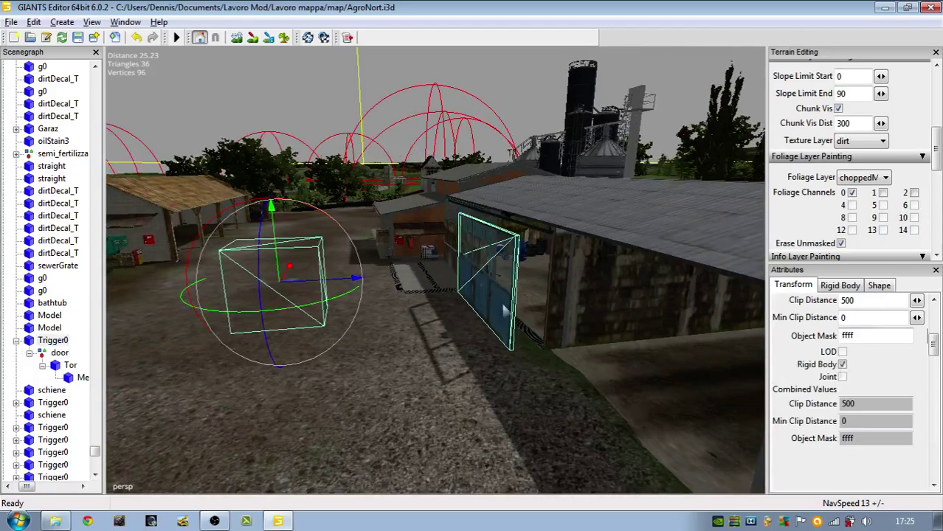
pyautogui.scroll(-2, 496, 339)
pyautogui.click(500, 249)
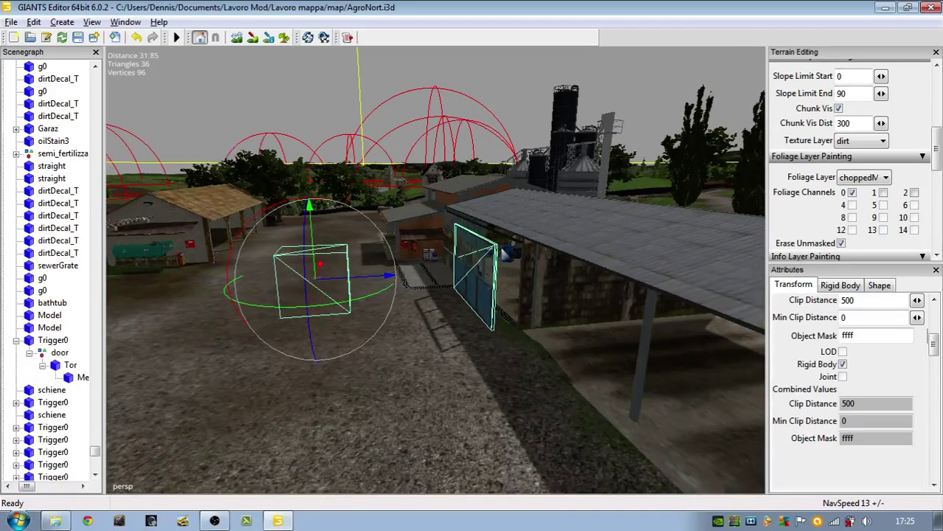
# Step: Travel across the map from the garage to the low black wall beside the dirt track in the fields
pyautogui.keyDown('alt'); pyautogui.moveTo(500, 250); pyautogui.dragTo(445, 359, button='middle'); pyautogui.keyUp('alt')
pyautogui.scroll(8, 413, 408)
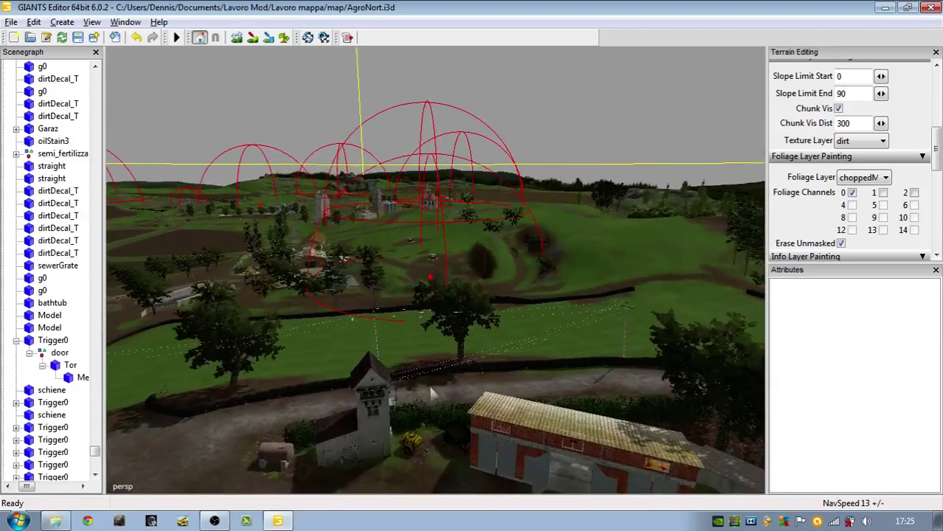
pyautogui.keyDown('alt'); pyautogui.moveTo(431, 388); pyautogui.dragTo(472, 228, button='middle'); pyautogui.keyUp('alt')
pyautogui.scroll(6, 513, 210)
pyautogui.keyDown('alt'); pyautogui.moveTo(453, 293); pyautogui.dragTo(485, 346); pyautogui.keyUp('alt')
pyautogui.keyDown('alt'); pyautogui.moveTo(485, 350); pyautogui.dragTo(599, 473, button='middle'); pyautogui.keyUp('alt')
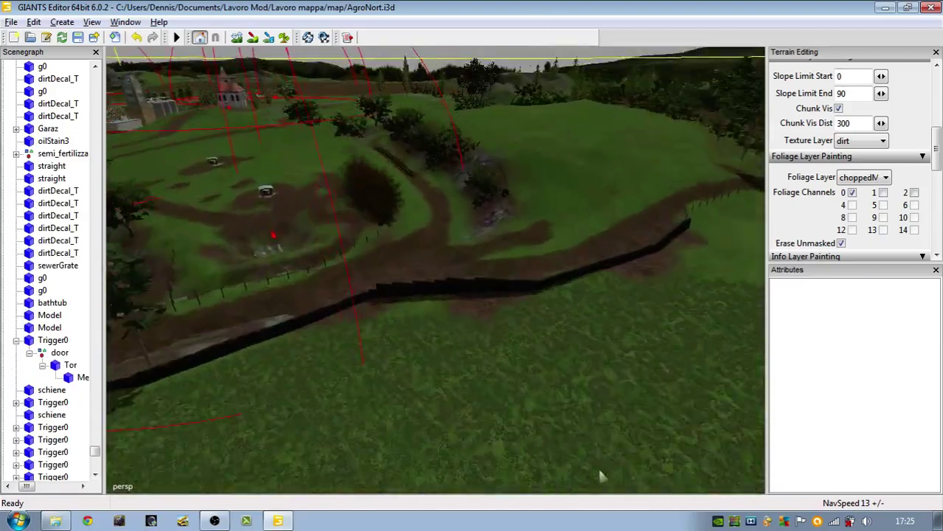
pyautogui.scroll(6, 547, 377)
pyautogui.keyDown('alt'); pyautogui.moveTo(491, 228); pyautogui.dragTo(728, 352); pyautogui.keyUp('alt')
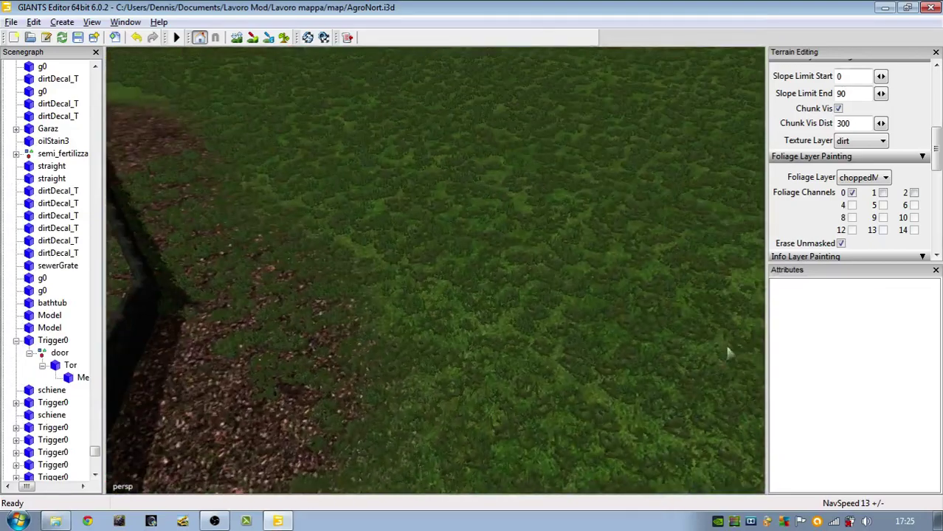
pyautogui.moveTo(727, 354); pyautogui.dragTo(437, 311, button='right')
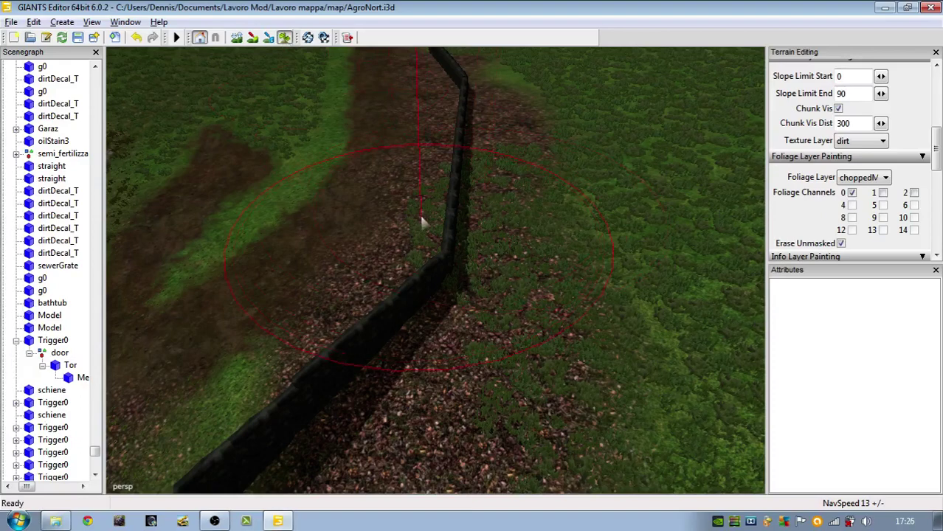
# Step: Close the Attributes panel and bring the terrain brush and foliage layer settings into view
pyautogui.moveTo(937, 159); pyautogui.dragTo(937, 156)
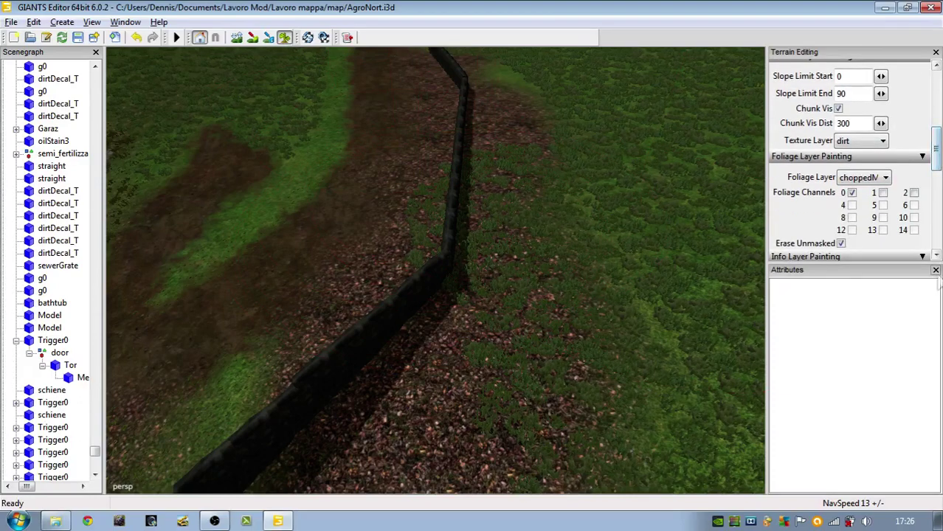
pyautogui.click(936, 270)
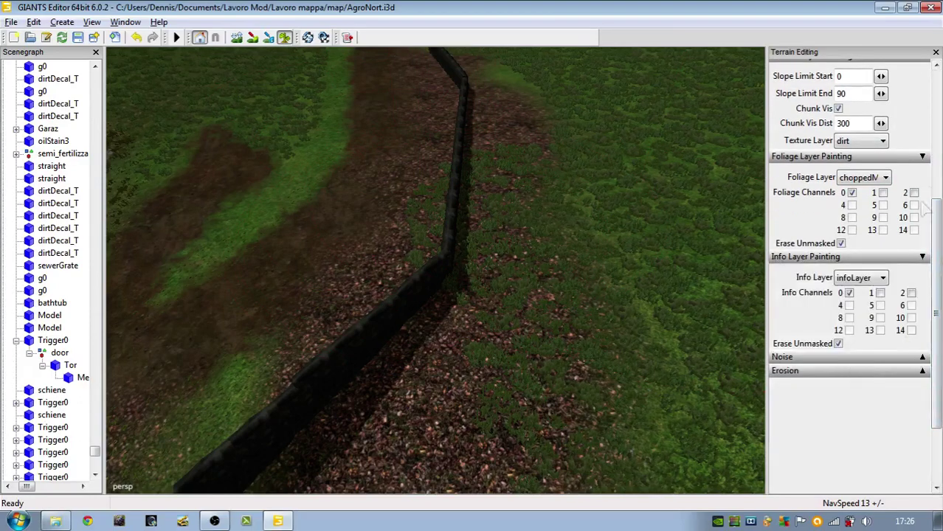
pyautogui.moveTo(936, 225)
pyautogui.mouseDown()
pyautogui.moveTo(934, 93)
pyautogui.moveTo(936, 113)
pyautogui.mouseUp()
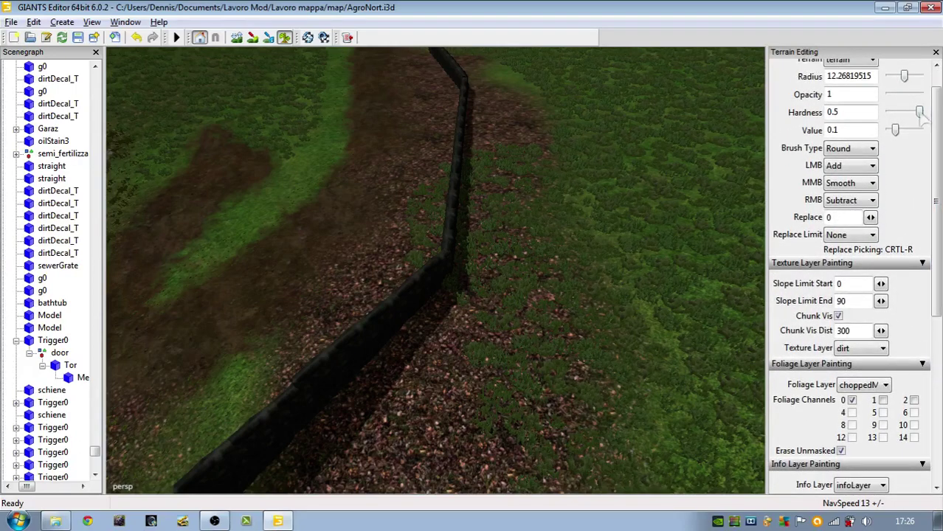
# Step: Set the foliage brush's opacity to about 0.9 and its radius to about 1.9
pyautogui.click(910, 94)
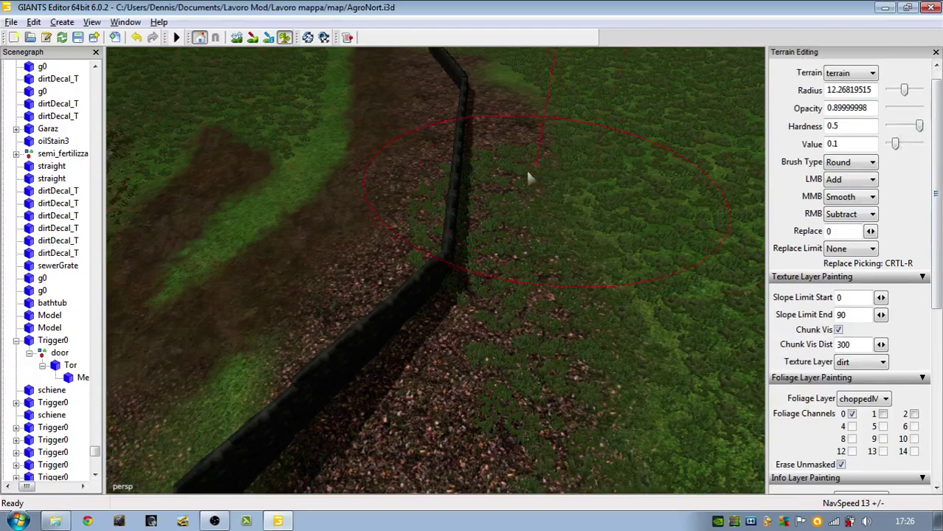
pyautogui.scroll(-5, 402, 170)
pyautogui.scroll(6, 402, 170)
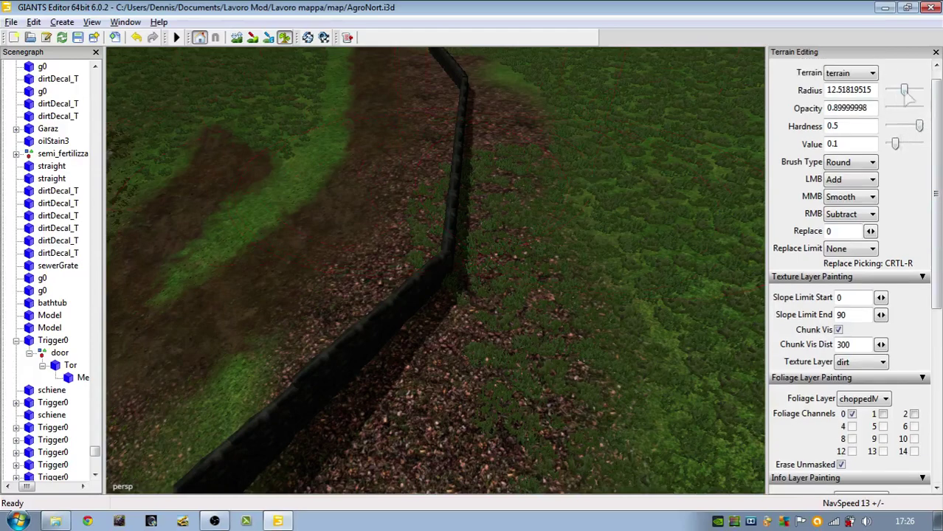
pyautogui.moveTo(906, 93); pyautogui.dragTo(894, 95)
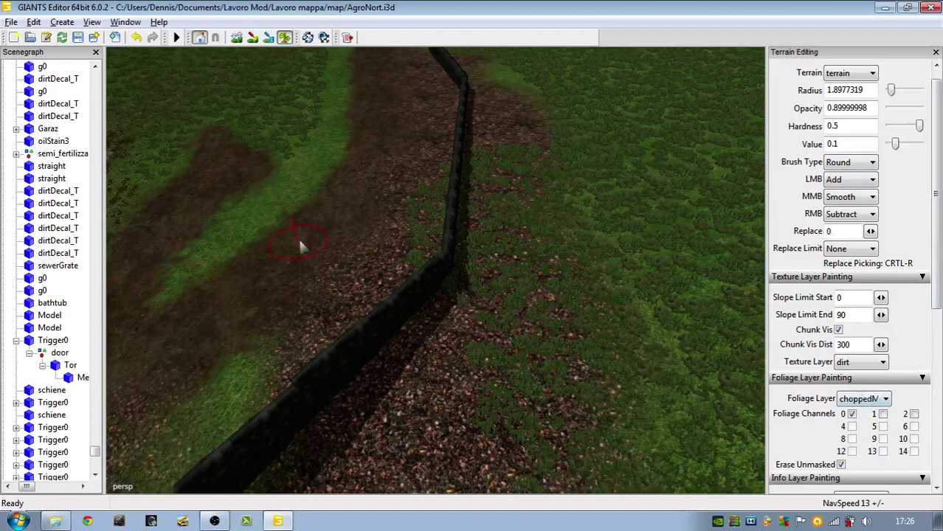
# Step: Try painting a patch of the chopped foliage layer on the dirt track beside the wall, erase it, and undo the last stroke
pyautogui.moveTo(299, 246)
pyautogui.mouseDown()
pyautogui.moveTo(313, 236)
pyautogui.moveTo(325, 255)
pyautogui.moveTo(350, 236)
pyautogui.moveTo(353, 212)
pyautogui.mouseUp()
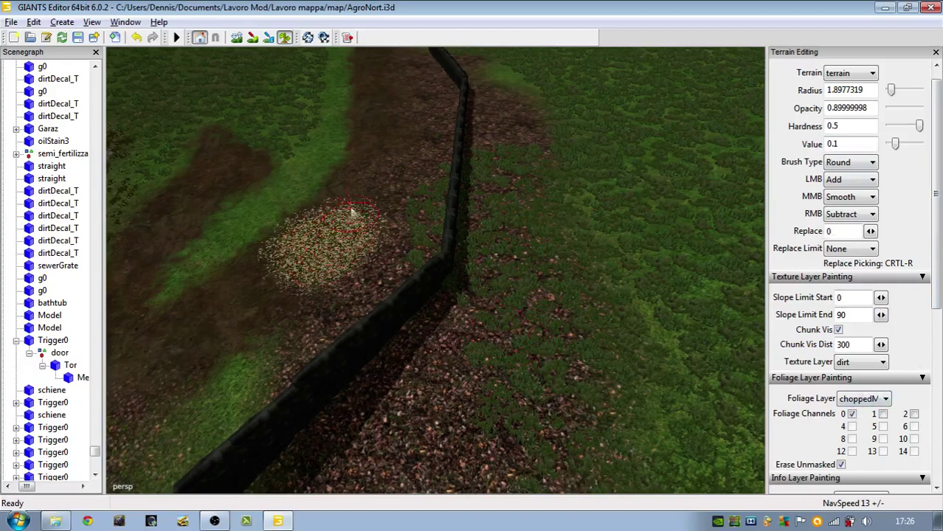
pyautogui.moveTo(351, 209)
pyautogui.mouseDown(button='right')
pyautogui.moveTo(351, 229)
pyautogui.moveTo(281, 248)
pyautogui.mouseUp(button='right')
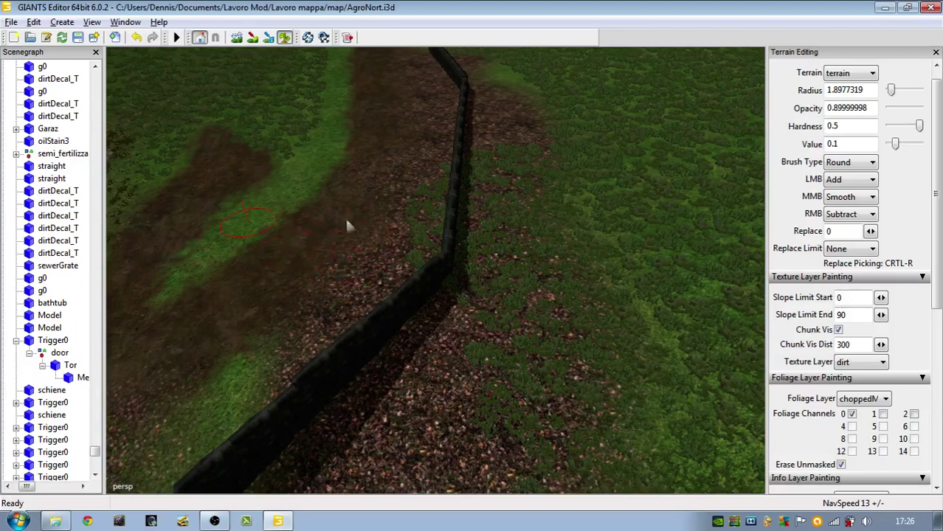
pyautogui.moveTo(336, 275); pyautogui.dragTo(332, 276)
pyautogui.hotkey('ctrl', 'z')
# Step: Check the available texture layers, and set the foliage layer to grass with channel 1
pyautogui.click(867, 362)
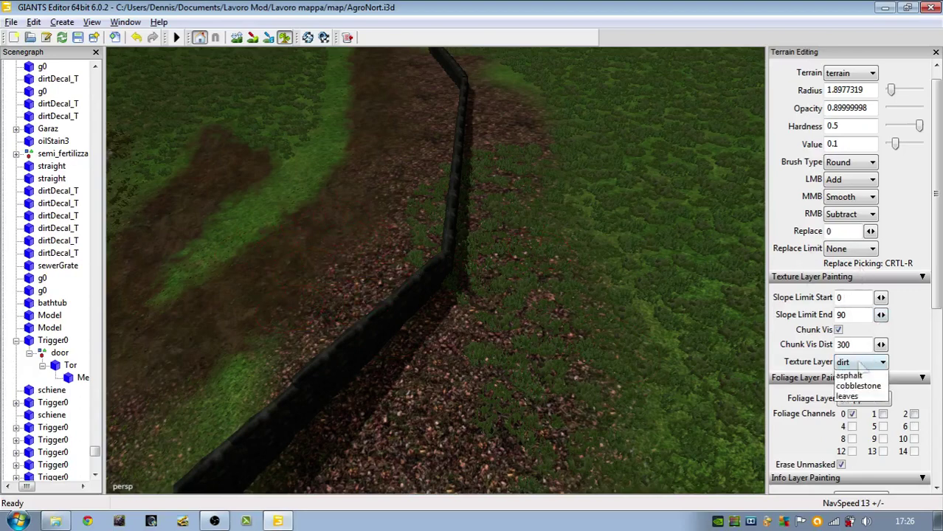
pyautogui.click(866, 363)
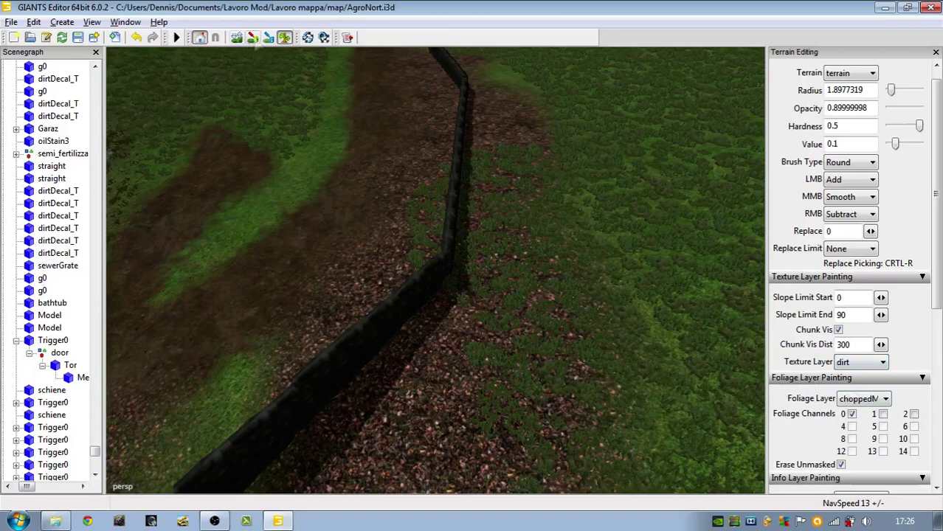
pyautogui.click(862, 400)
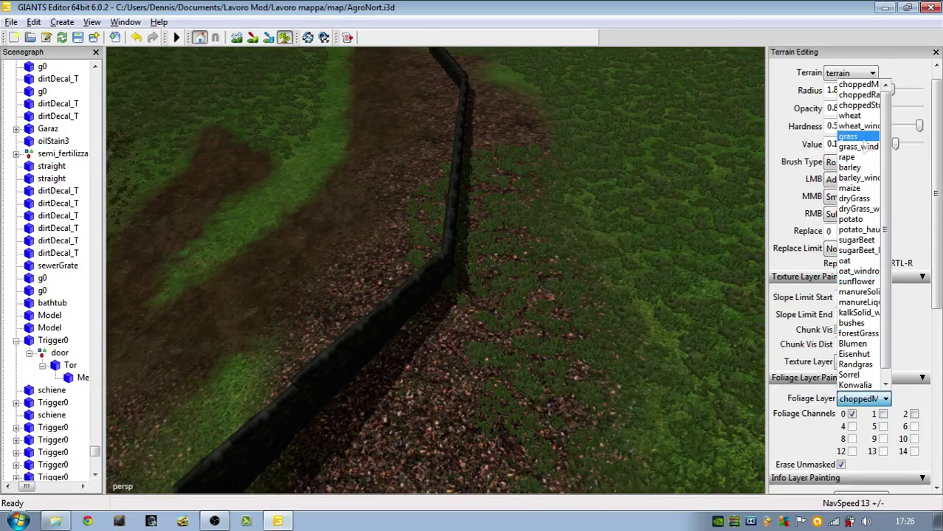
pyautogui.click(869, 138)
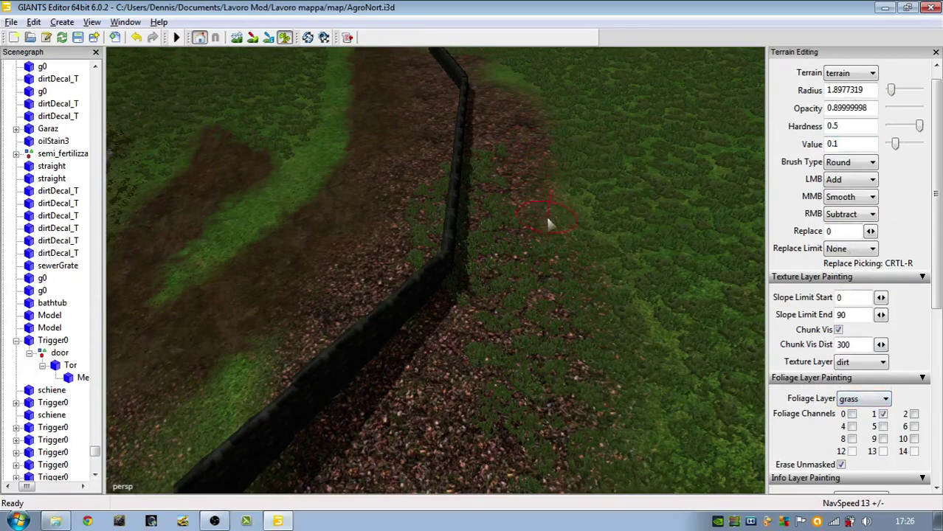
# Step: Erase the grass foliage from the brown leaf-covered strips on both sides of the black wall
pyautogui.moveTo(590, 306)
pyautogui.mouseDown(button='right')
pyautogui.moveTo(603, 379)
pyautogui.moveTo(562, 428)
pyautogui.moveTo(503, 420)
pyautogui.moveTo(489, 221)
pyautogui.moveTo(450, 255)
pyautogui.moveTo(437, 198)
pyautogui.mouseUp(button='right')
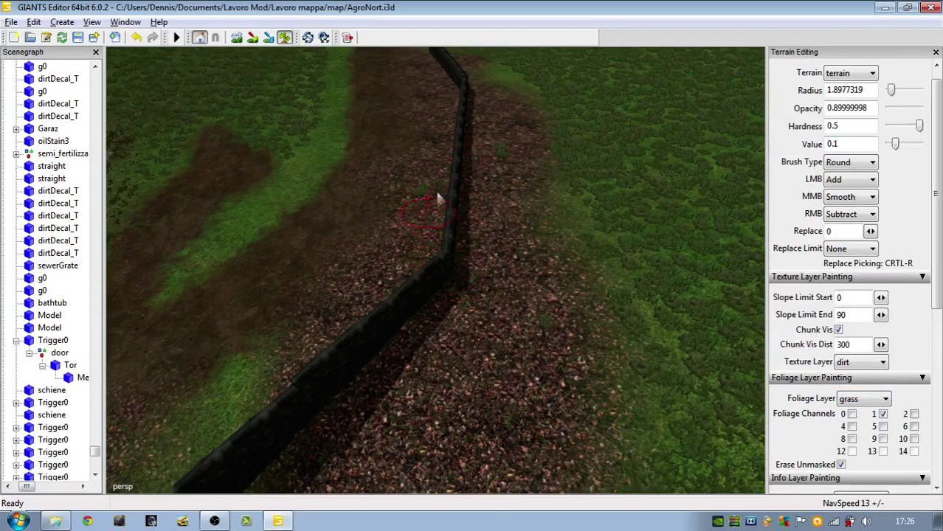
pyautogui.keyDown('alt'); pyautogui.moveTo(341, 296); pyautogui.dragTo(453, 330); pyautogui.keyUp('alt')
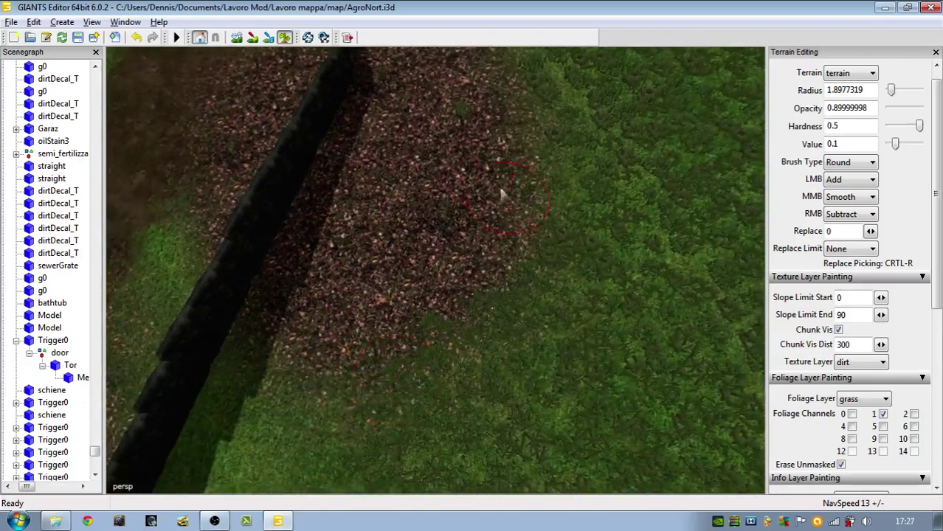
pyautogui.scroll(-5, 480, 254)
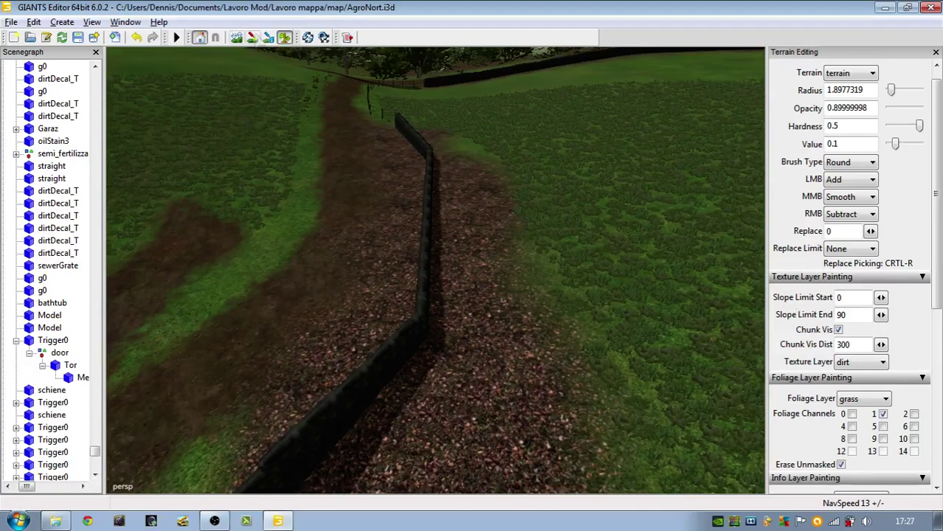
# Step: Switch to terrain texture painting and back to foliage painting, and review the texture and foliage layer lists, keeping dirt and grass
pyautogui.click(252, 37)
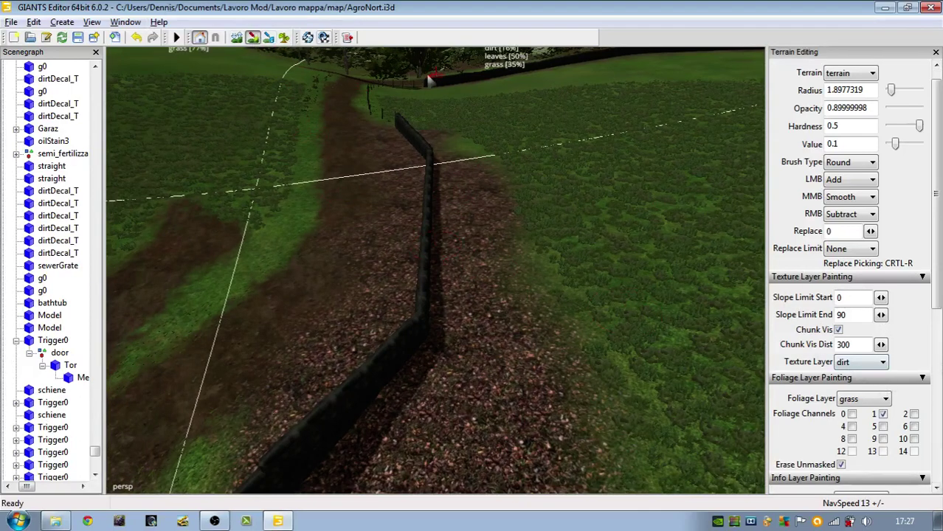
pyautogui.click(284, 36)
pyautogui.click(867, 363)
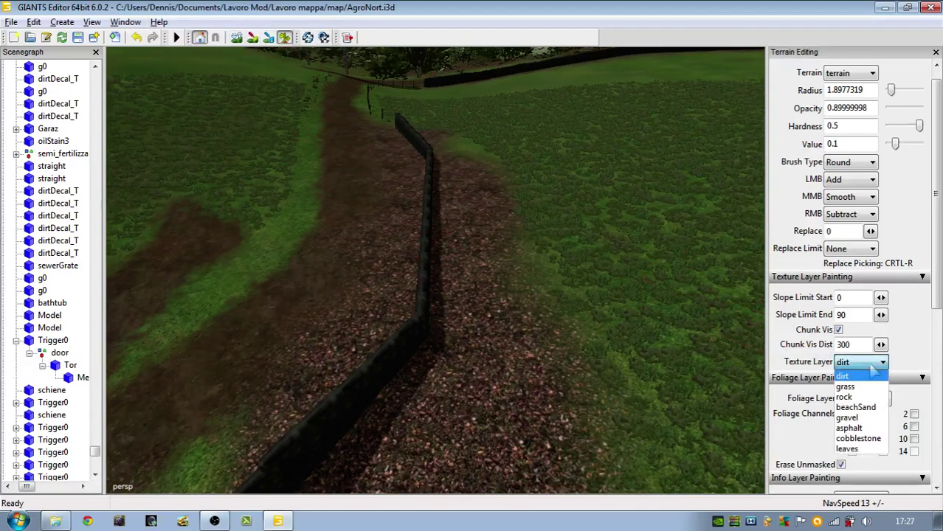
pyautogui.click(874, 376)
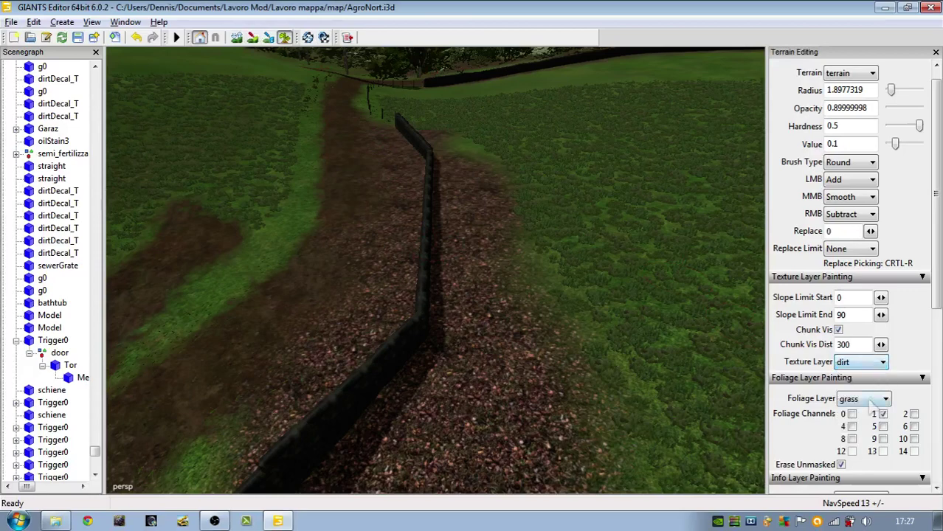
pyautogui.click(871, 399)
pyautogui.click(870, 398)
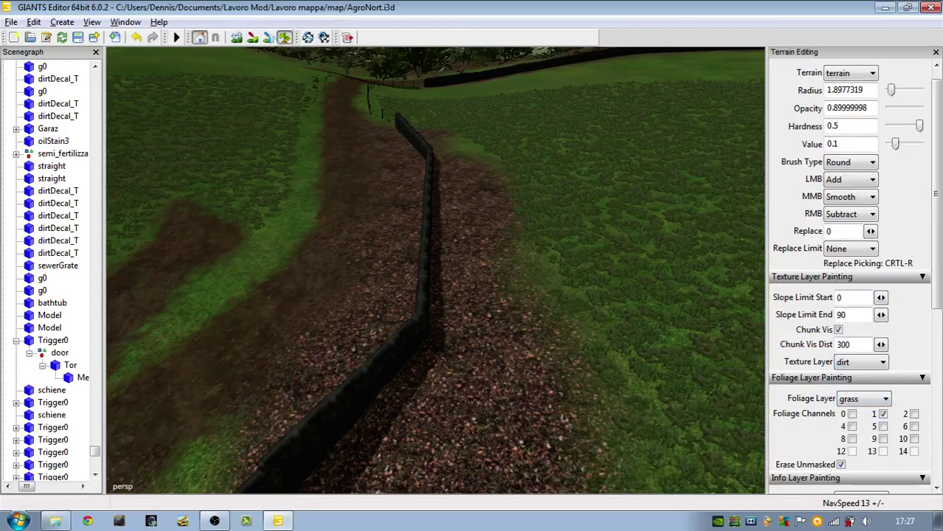
# Step: Paint the grass terrain texture over most of the leaf-covered strip on the field side of the black wall
pyautogui.click(252, 37)
pyautogui.click(867, 399)
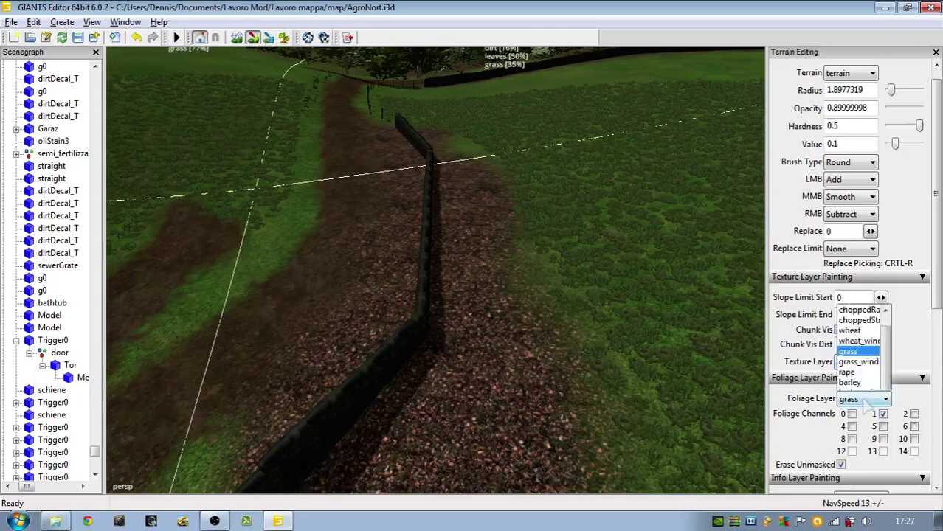
pyautogui.click(867, 398)
pyautogui.click(855, 362)
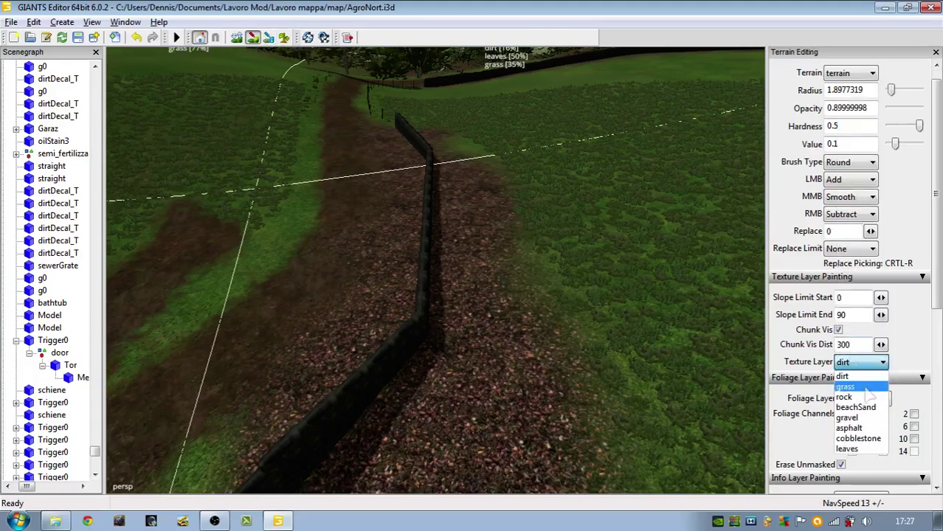
pyautogui.click(871, 388)
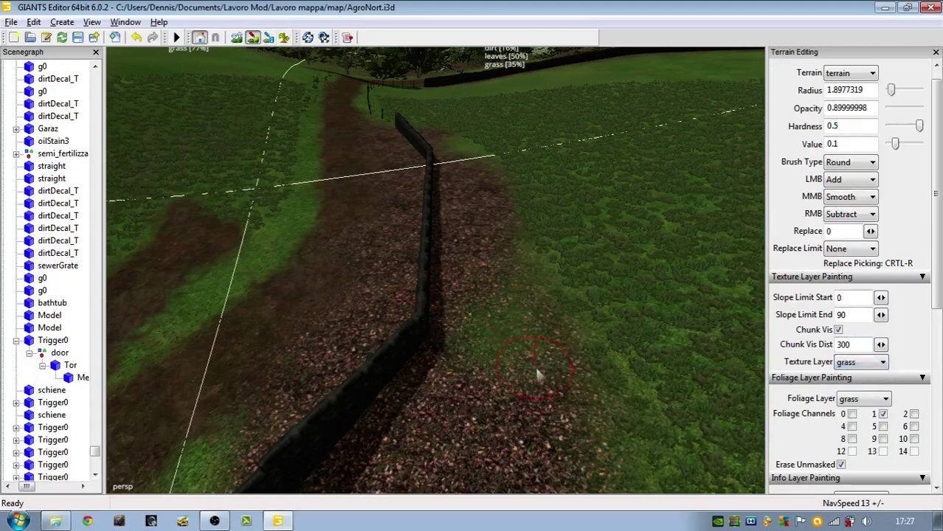
pyautogui.moveTo(512, 277)
pyautogui.mouseDown()
pyautogui.moveTo(560, 367)
pyautogui.moveTo(461, 200)
pyautogui.moveTo(509, 281)
pyautogui.mouseUp()
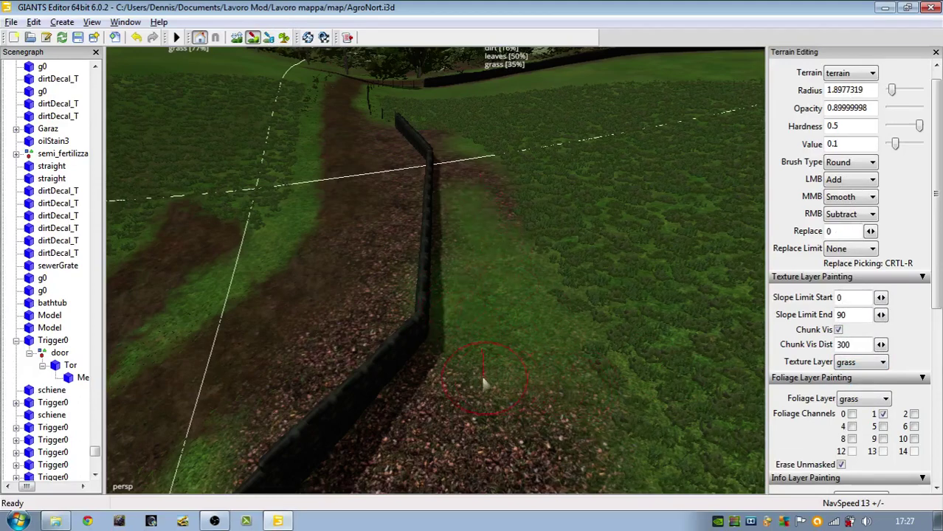
pyautogui.scroll(1, 484, 391)
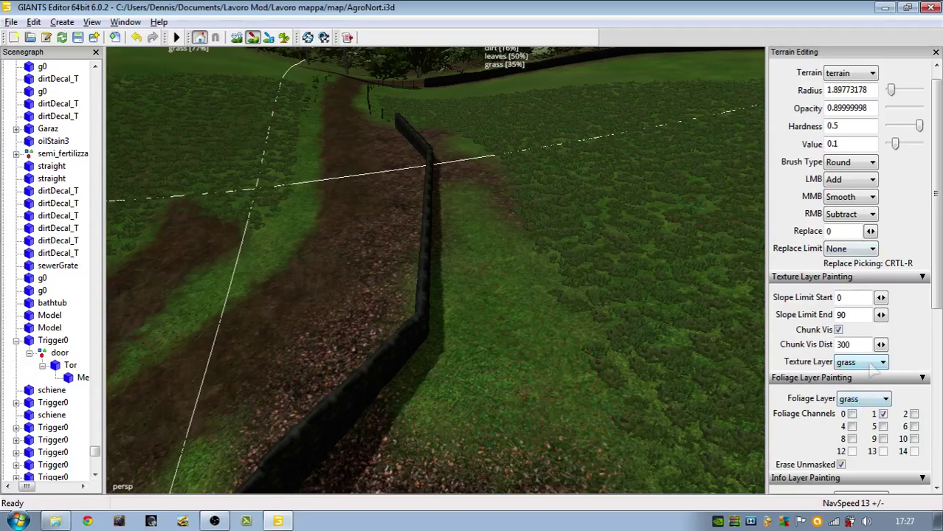
# Step: Paint a small patch of leaves texture on the grassy strip beside the wall, and set the texture layer to cobblestone
pyautogui.click(860, 363)
pyautogui.click(849, 451)
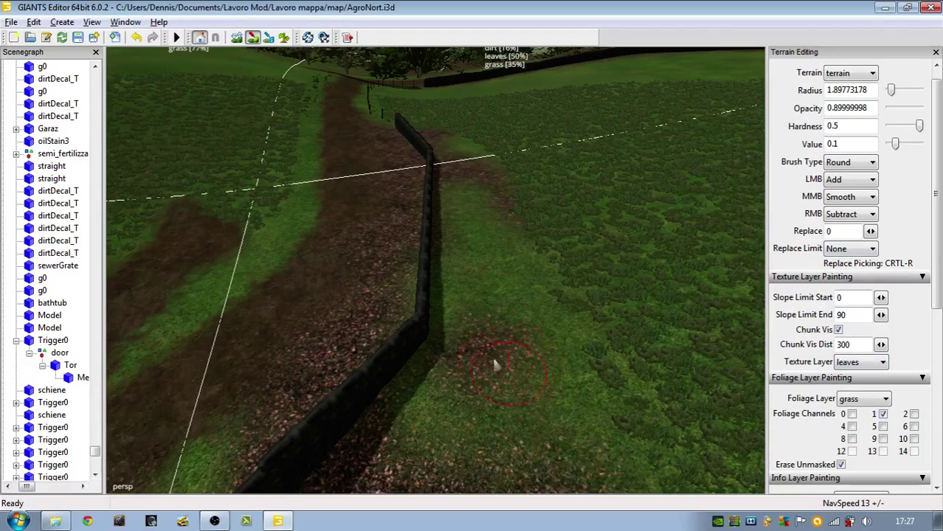
pyautogui.click(859, 362)
pyautogui.click(849, 439)
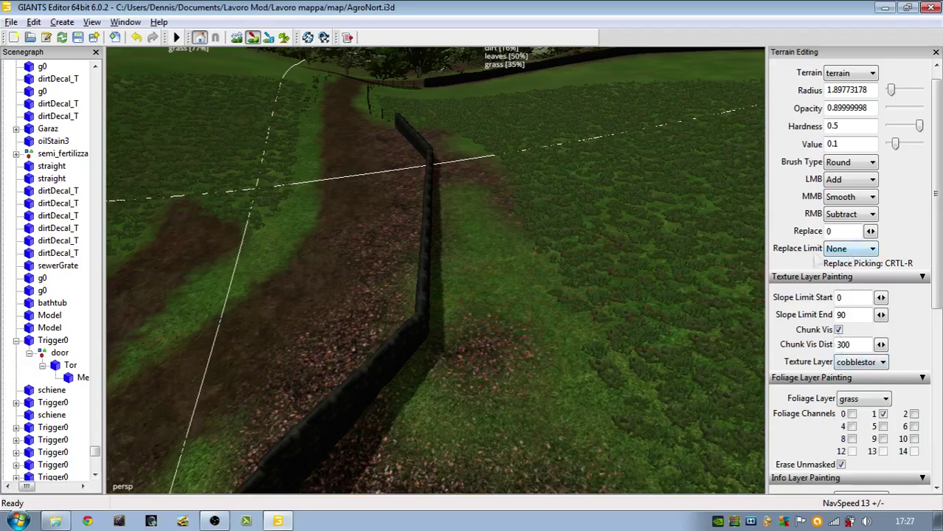
# Step: Erase patches of grass foliage from the field beside the wall, and repaint part of them with foliage channels 1 and 6
pyautogui.click(284, 37)
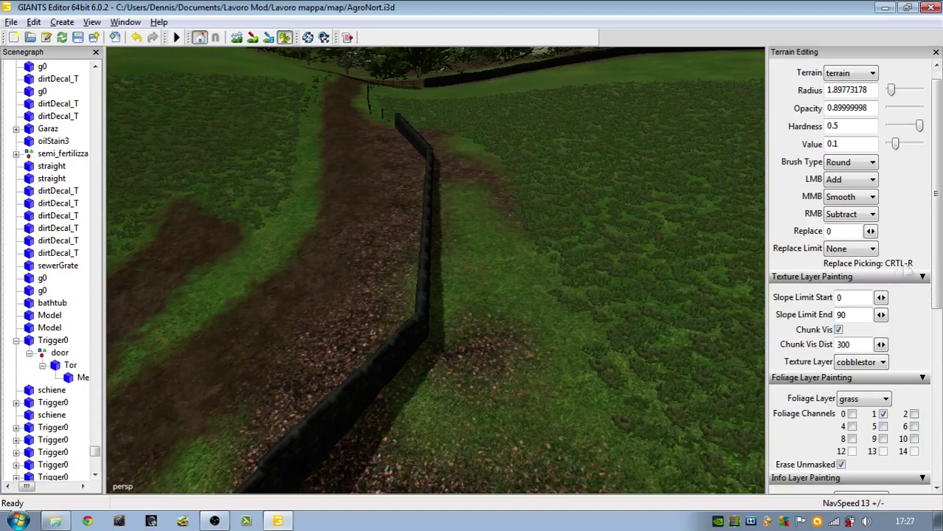
pyautogui.moveTo(579, 280)
pyautogui.mouseDown()
pyautogui.moveTo(665, 206)
pyautogui.moveTo(640, 154)
pyautogui.moveTo(760, 366)
pyautogui.mouseUp()
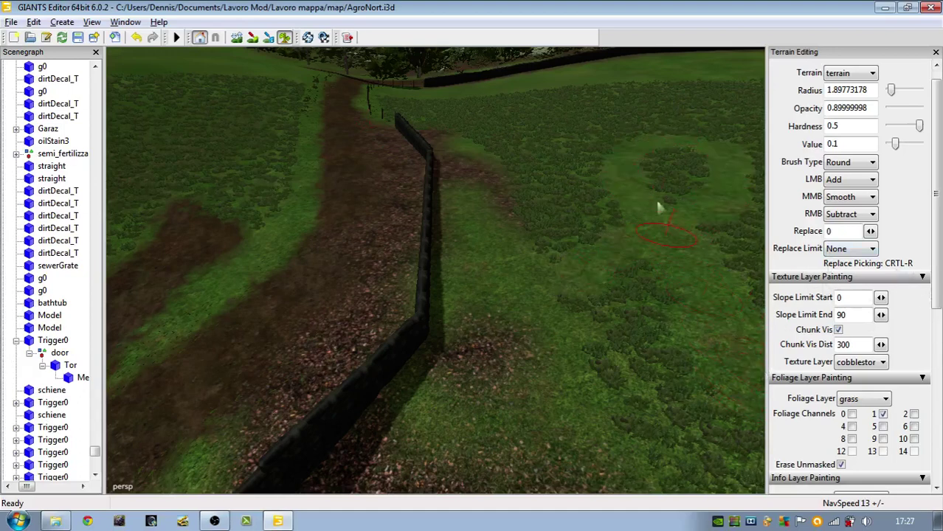
pyautogui.click(883, 426)
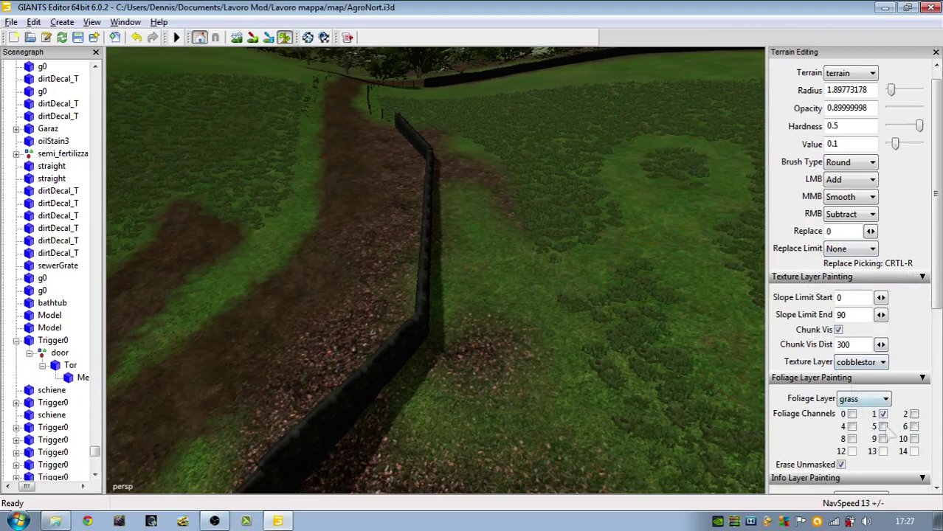
pyautogui.click(883, 426)
pyautogui.click(914, 427)
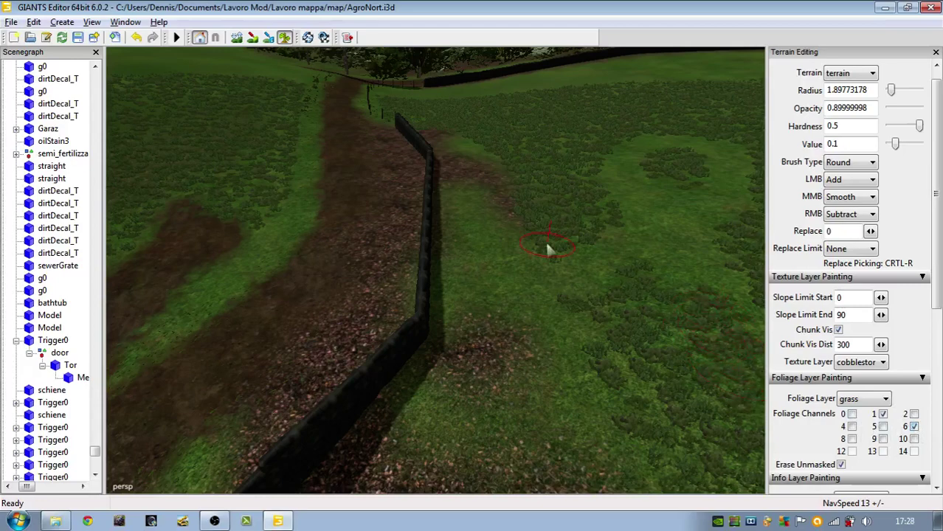
pyautogui.keyDown('alt'); pyautogui.moveTo(547, 244); pyautogui.dragTo(675, 319); pyautogui.keyUp('alt')
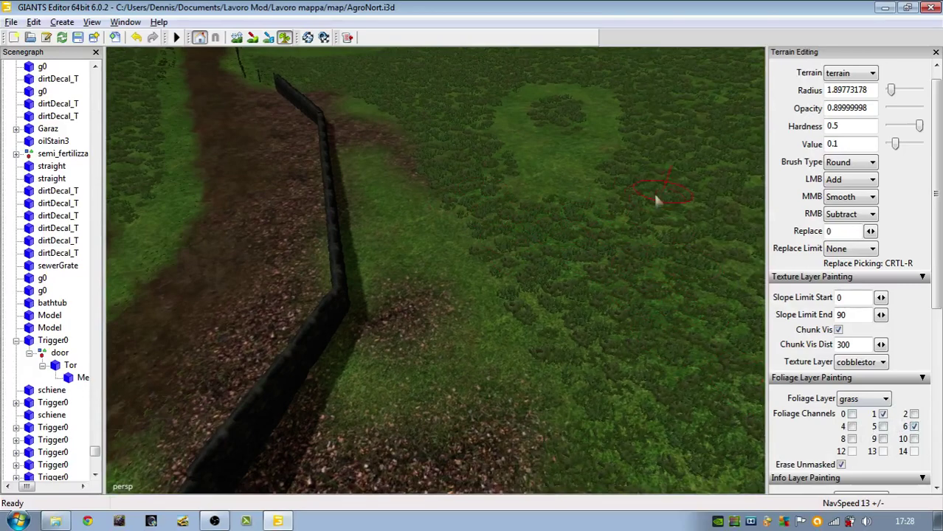
pyautogui.moveTo(612, 199)
pyautogui.mouseDown()
pyautogui.moveTo(543, 184)
pyautogui.moveTo(598, 146)
pyautogui.mouseUp()
# Step: Set the grass foliage channels to 1 and 2, and check the remaining terrain editing options down to Erosion
pyautogui.click(913, 414)
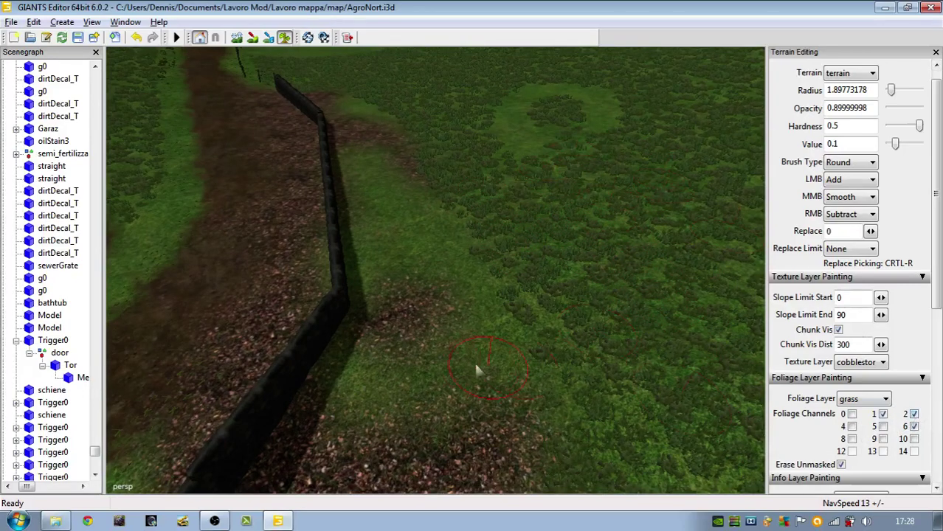
pyautogui.click(853, 415)
pyautogui.click(915, 426)
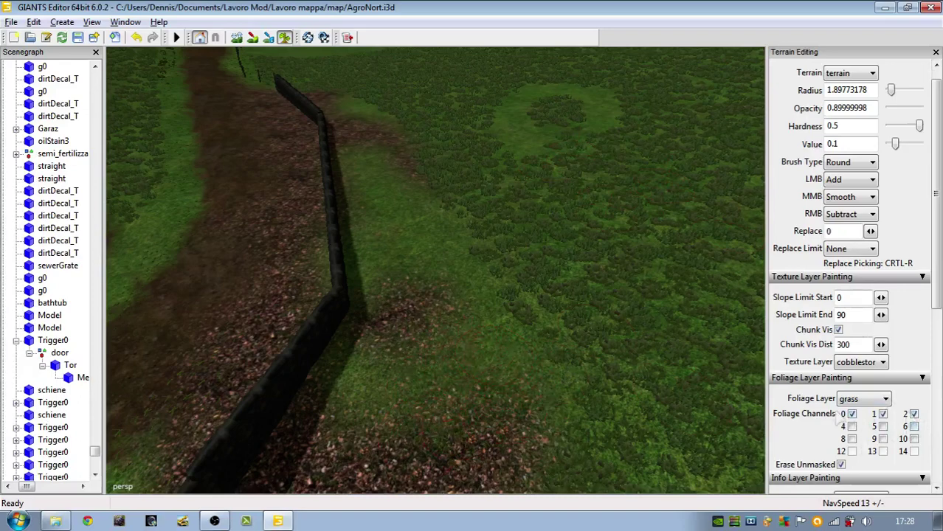
pyautogui.click(853, 415)
pyautogui.scroll(-5, 934, 420)
pyautogui.scroll(5, 932, 402)
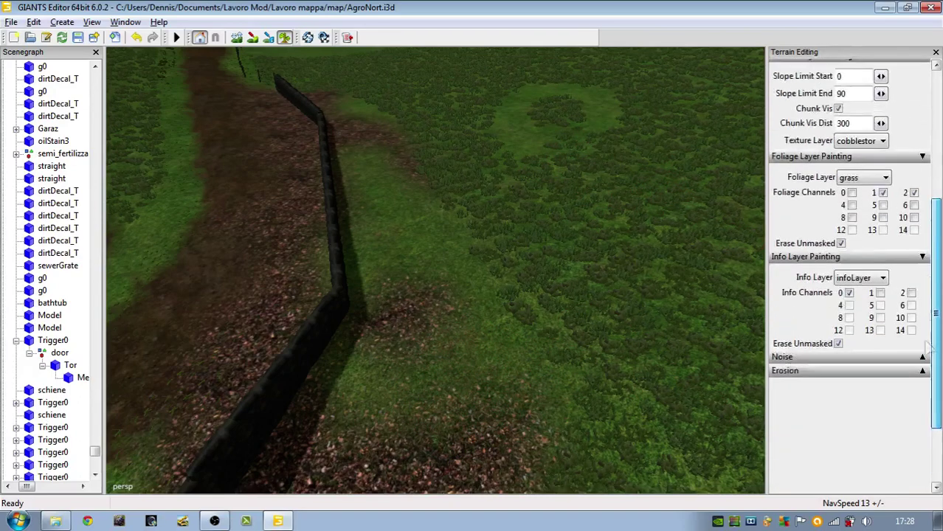
pyautogui.scroll(1, 921, 251)
# Step: Try painting a grass foliage patch with channels 1 and 10 on the leaf-covered ground beside the wall, and remove it
pyautogui.click(914, 386)
pyautogui.click(915, 411)
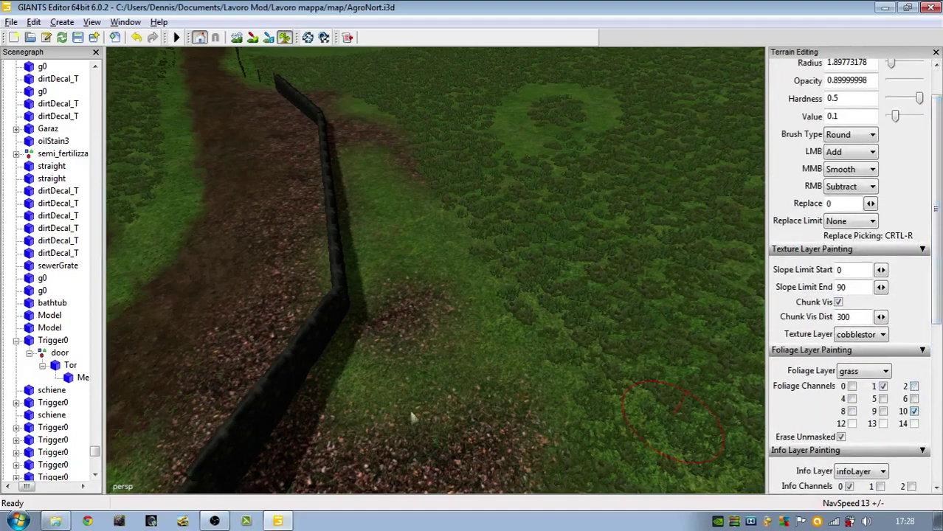
pyautogui.moveTo(459, 406)
pyautogui.mouseDown()
pyautogui.moveTo(419, 418)
pyautogui.moveTo(489, 435)
pyautogui.mouseUp()
pyautogui.scroll(1, 489, 435)
pyautogui.keyDown('alt'); pyautogui.moveTo(489, 435); pyautogui.dragTo(476, 325, button='right'); pyautogui.keyUp('alt')
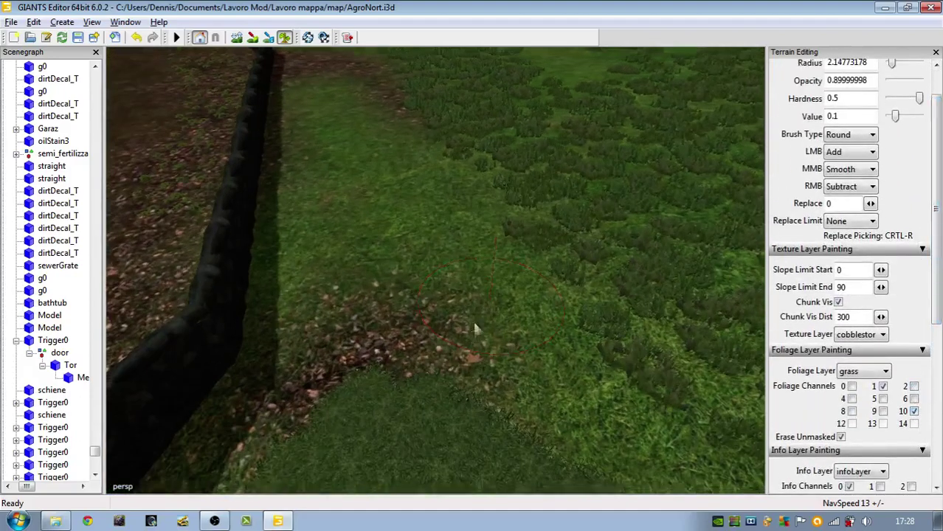
pyautogui.keyDown('alt'); pyautogui.moveTo(476, 325); pyautogui.dragTo(494, 261, button='middle'); pyautogui.keyUp('alt')
pyautogui.scroll(-5, 491, 242)
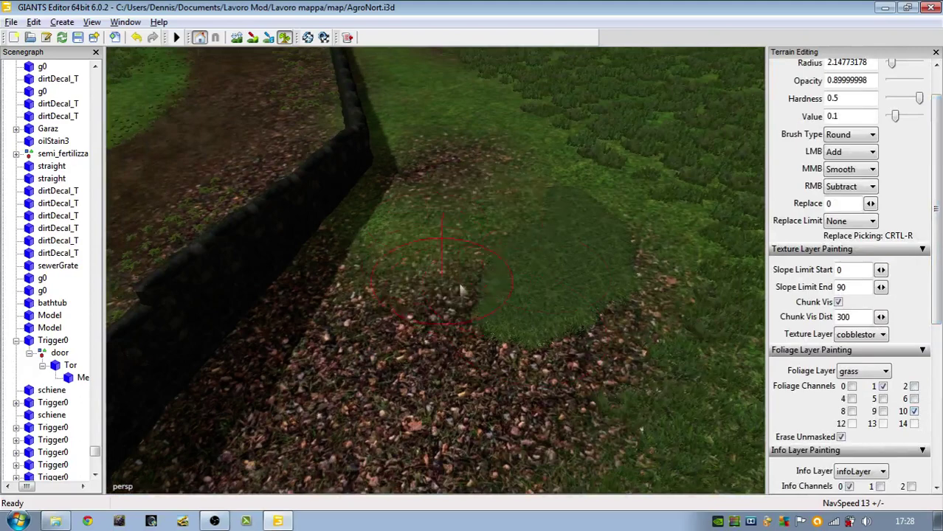
# Step: Set the grass foliage channels to 1 and 6, and fill the bare ring in the field with grass
pyautogui.click(915, 411)
pyautogui.click(915, 399)
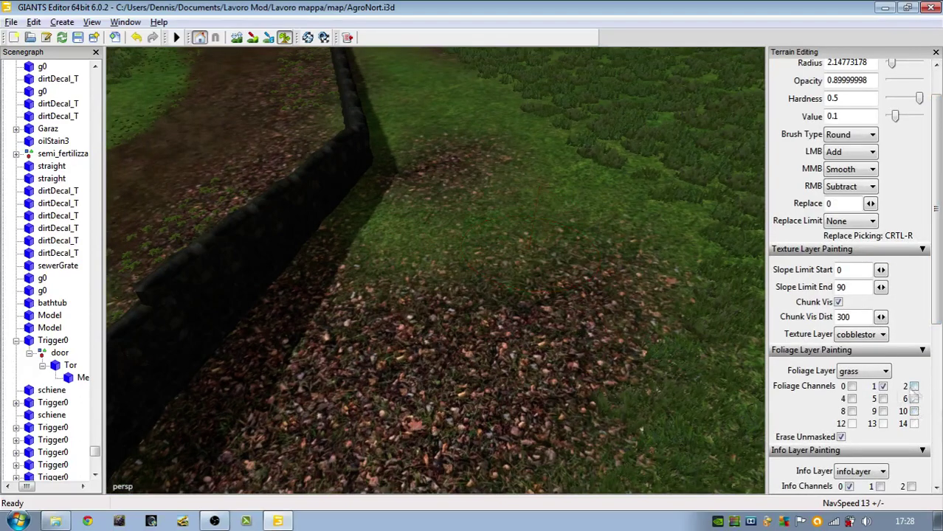
pyautogui.keyDown('alt'); pyautogui.moveTo(672, 424); pyautogui.dragTo(565, 295); pyautogui.keyUp('alt')
pyautogui.scroll(-1, 550, 310)
pyautogui.moveTo(565, 295)
pyautogui.keyDown('alt'); pyautogui.mouseDown(button='middle')
pyautogui.moveTo(535, 327)
pyautogui.moveTo(546, 354)
pyautogui.mouseUp(button='middle'); pyautogui.keyUp('alt')
pyautogui.keyDown('alt'); pyautogui.moveTo(594, 170); pyautogui.dragTo(594, 139, button='middle'); pyautogui.keyUp('alt')
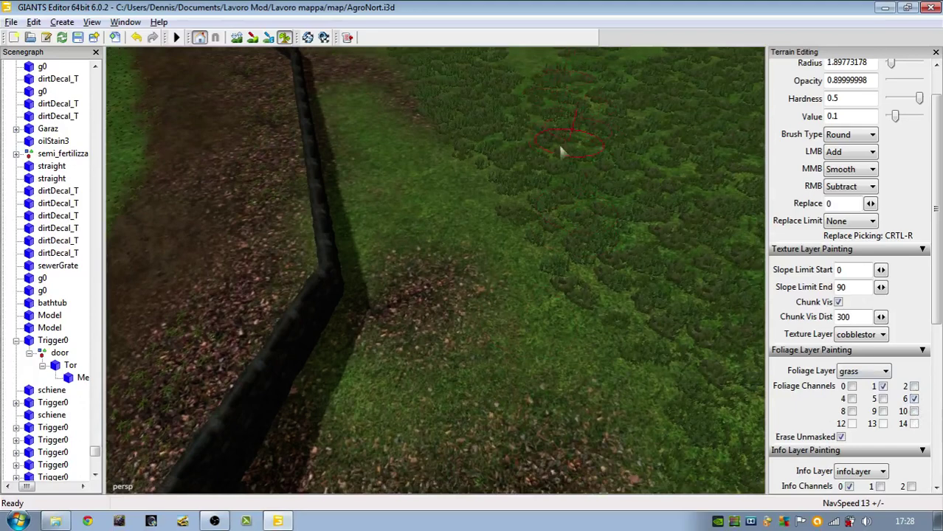
pyautogui.scroll(-3, 520, 116)
pyautogui.scroll(-3, 541, 203)
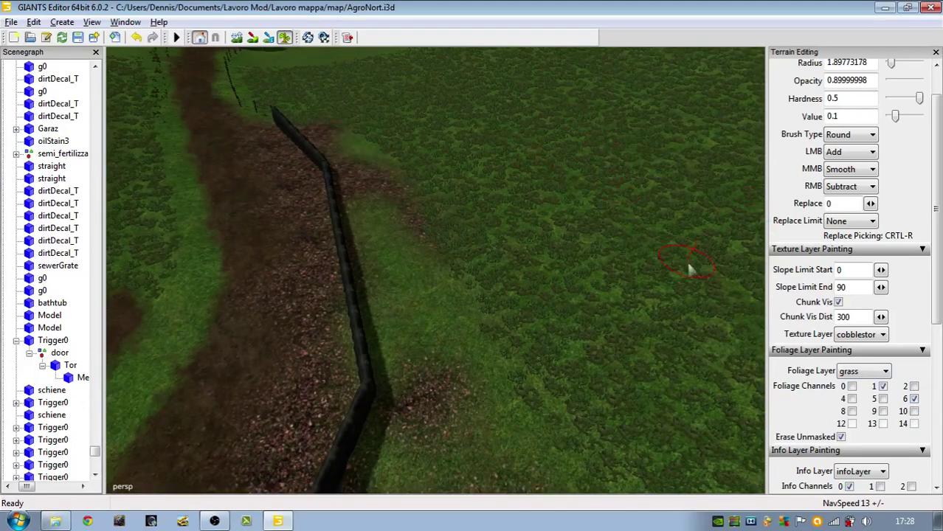
# Step: Paint Sorrel foliage with channel 0 along the leaf-covered strip and dirt track beside the wall, and inspect the plants up close
pyautogui.click(861, 373)
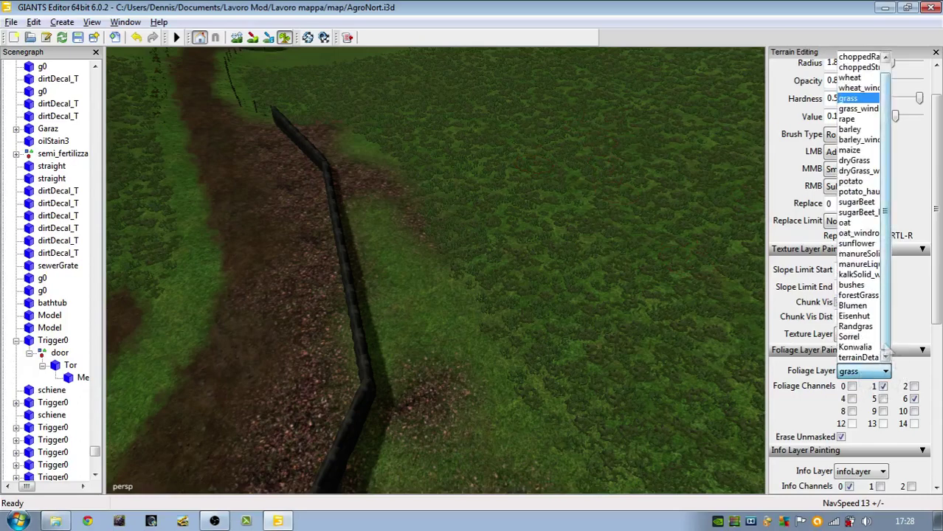
pyautogui.click(871, 336)
pyautogui.scroll(4, 520, 213)
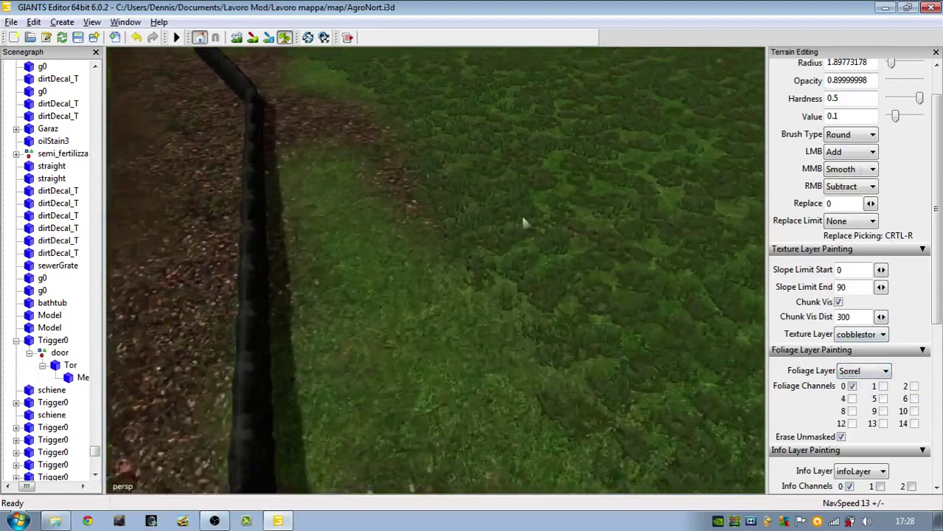
pyautogui.scroll(-4, 487, 317)
pyautogui.keyDown('alt'); pyautogui.moveTo(493, 363); pyautogui.dragTo(497, 375); pyautogui.keyUp('alt')
pyautogui.moveTo(497, 374)
pyautogui.keyDown('alt'); pyautogui.mouseDown(button='middle')
pyautogui.moveTo(583, 318)
pyautogui.moveTo(642, 303)
pyautogui.moveTo(652, 315)
pyautogui.mouseUp(button='middle'); pyautogui.keyUp('alt')
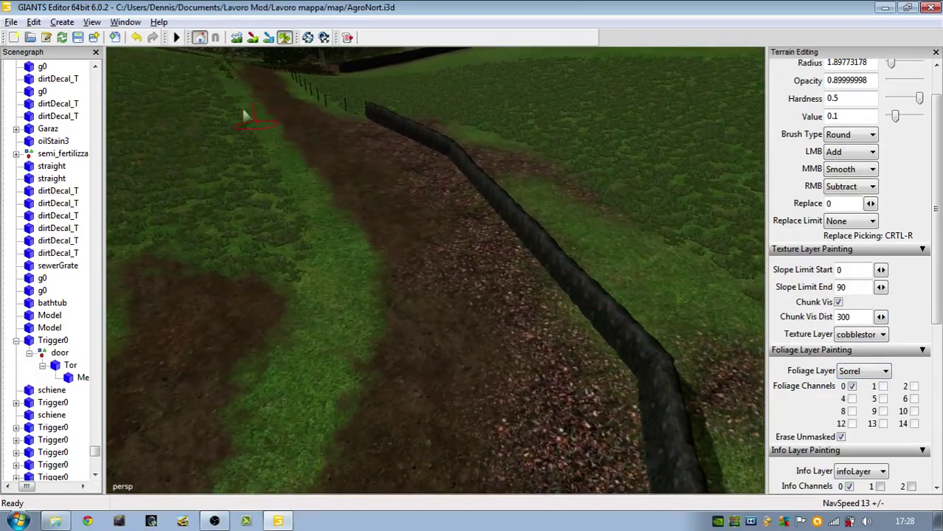
pyautogui.moveTo(532, 360)
pyautogui.keyDown('alt'); pyautogui.mouseDown()
pyautogui.moveTo(512, 319)
pyautogui.moveTo(634, 398)
pyautogui.mouseUp(); pyautogui.keyUp('alt')
pyautogui.scroll(1, 634, 397)
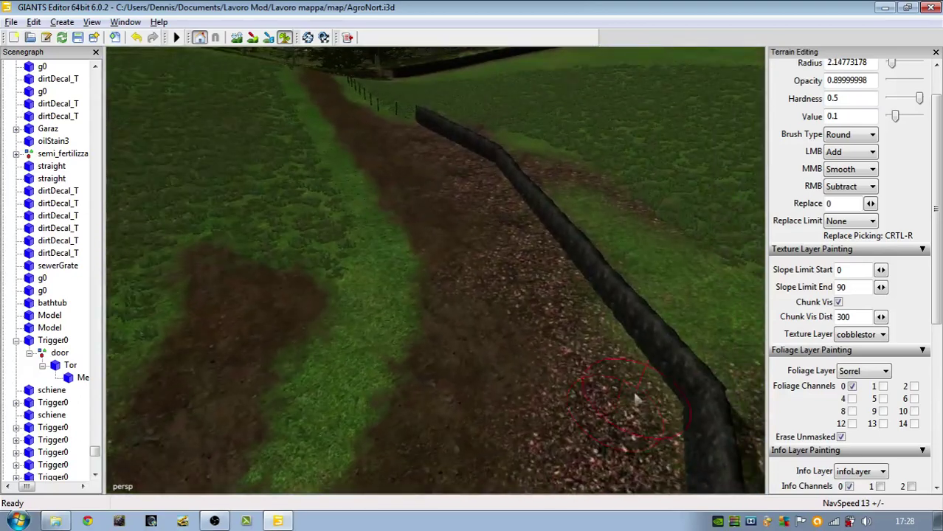
pyautogui.keyDown('alt'); pyautogui.moveTo(634, 398); pyautogui.dragTo(623, 334, button='middle'); pyautogui.keyUp('alt')
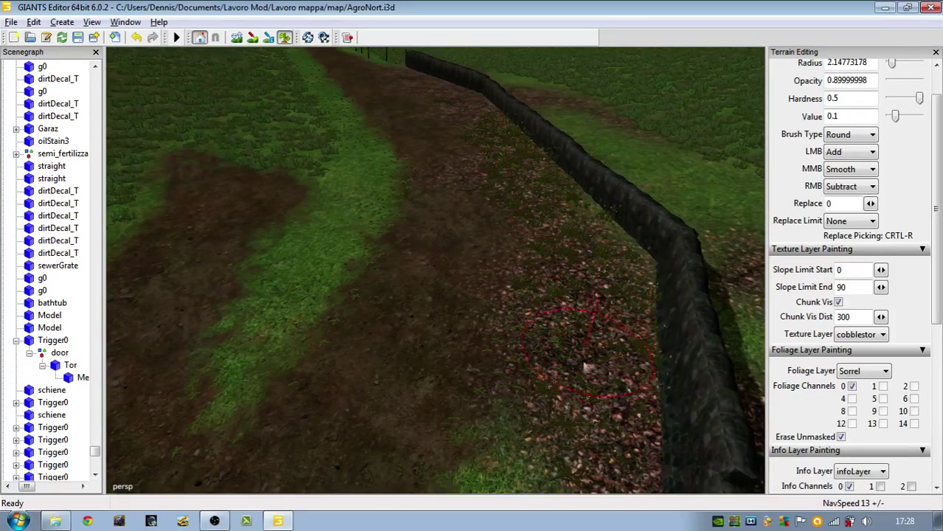
pyautogui.keyDown('alt'); pyautogui.moveTo(573, 378); pyautogui.dragTo(577, 282, button='right'); pyautogui.keyUp('alt')
pyautogui.keyDown('alt'); pyautogui.moveTo(577, 282); pyautogui.dragTo(586, 274, button='middle'); pyautogui.keyUp('alt')
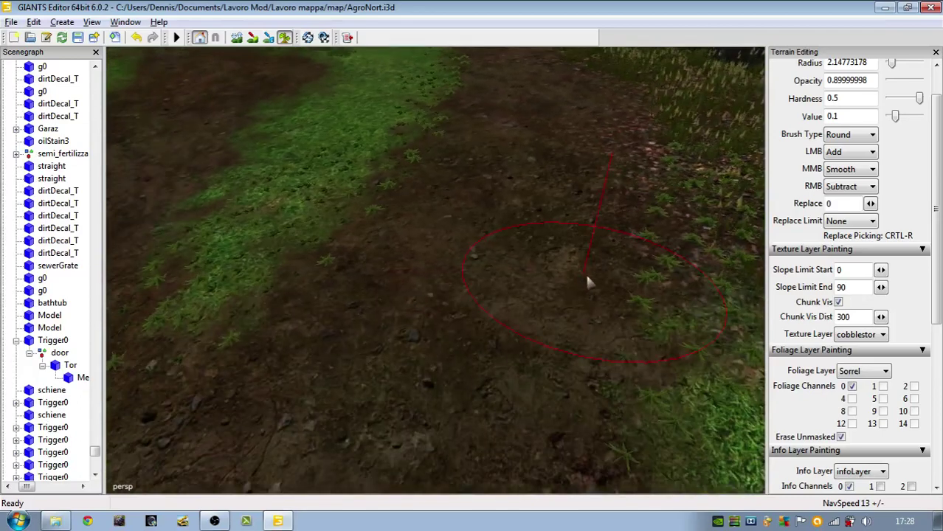
pyautogui.keyDown('alt'); pyautogui.moveTo(586, 275); pyautogui.dragTo(683, 243); pyautogui.keyUp('alt')
pyautogui.moveTo(657, 351)
pyautogui.mouseDown(button='right')
pyautogui.moveTo(608, 307)
pyautogui.moveTo(442, 206)
pyautogui.moveTo(614, 260)
pyautogui.moveTo(281, 147)
pyautogui.moveTo(387, 208)
pyautogui.mouseUp(button='right')
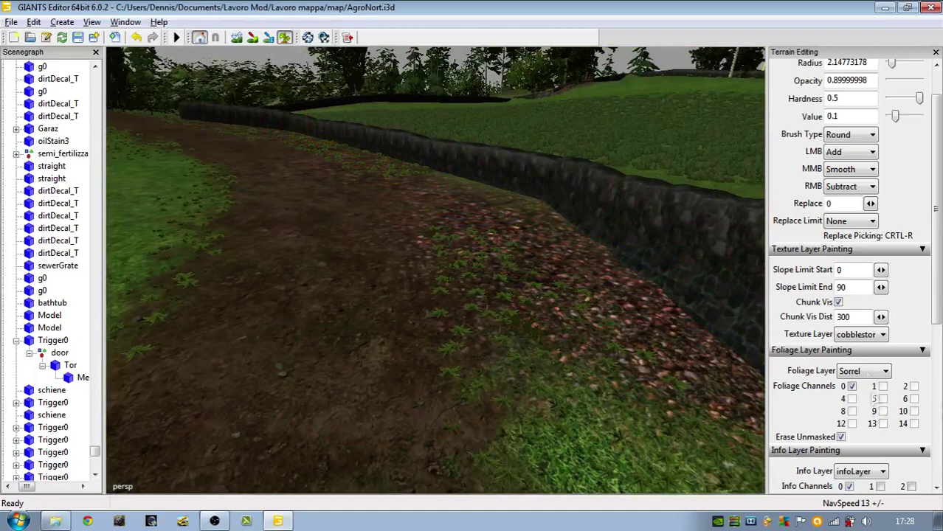
# Step: Set the foliage layer to terrainDetail, and go to the leaf-covered ground near the animal feeder
pyautogui.click(863, 371)
pyautogui.click(858, 358)
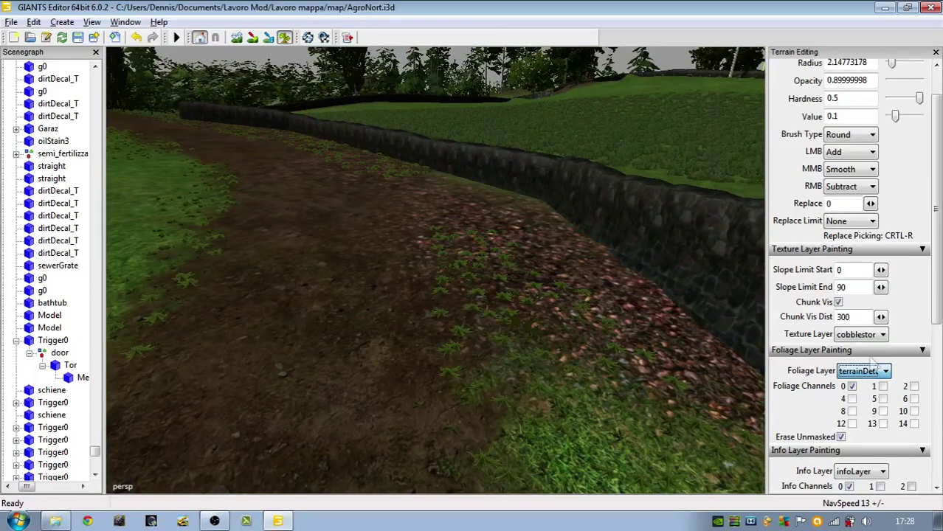
pyautogui.scroll(-4, 453, 476)
pyautogui.keyDown('alt'); pyautogui.moveTo(452, 476); pyautogui.dragTo(698, 401); pyautogui.keyUp('alt')
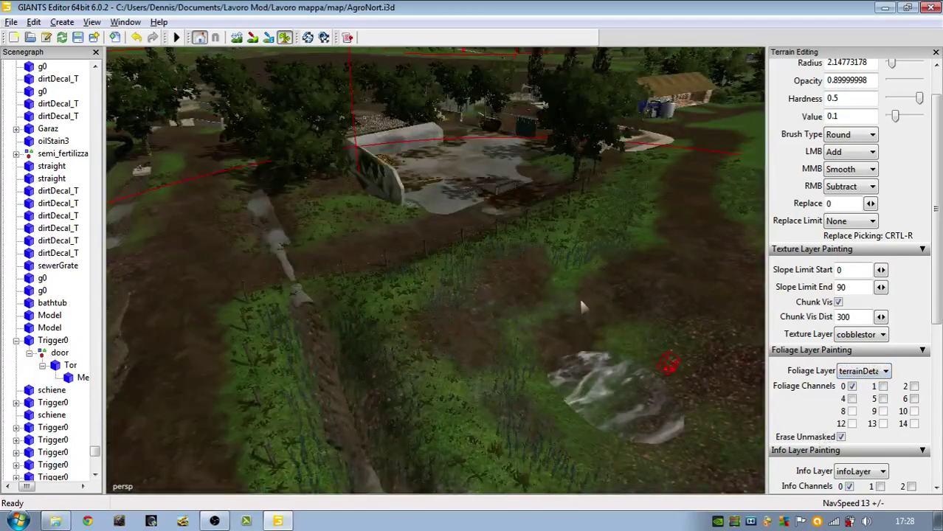
pyautogui.moveTo(581, 301)
pyautogui.keyDown('alt'); pyautogui.mouseDown()
pyautogui.moveTo(312, 260)
pyautogui.moveTo(330, 256)
pyautogui.moveTo(447, 297)
pyautogui.moveTo(466, 214)
pyautogui.mouseUp(); pyautogui.keyUp('alt')
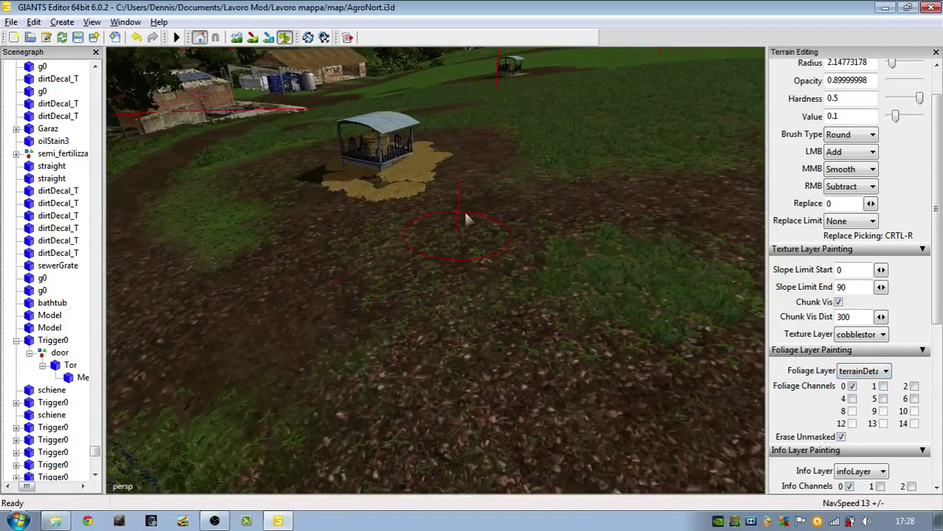
# Step: Paint Konwalia foliage over the leaf-covered ground near the feeder with a brush radius of about 14.35, and erase it again
pyautogui.click(872, 338)
pyautogui.click(873, 339)
pyautogui.click(872, 373)
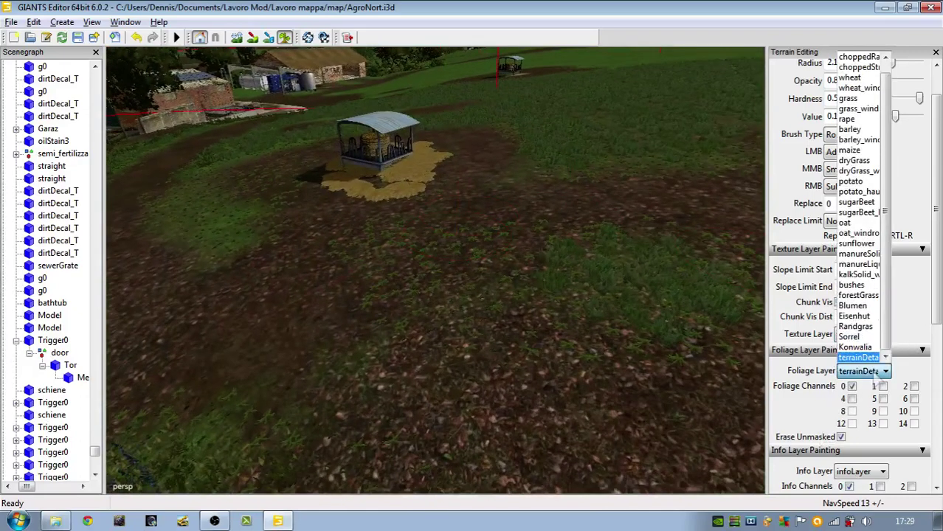
pyautogui.click(854, 347)
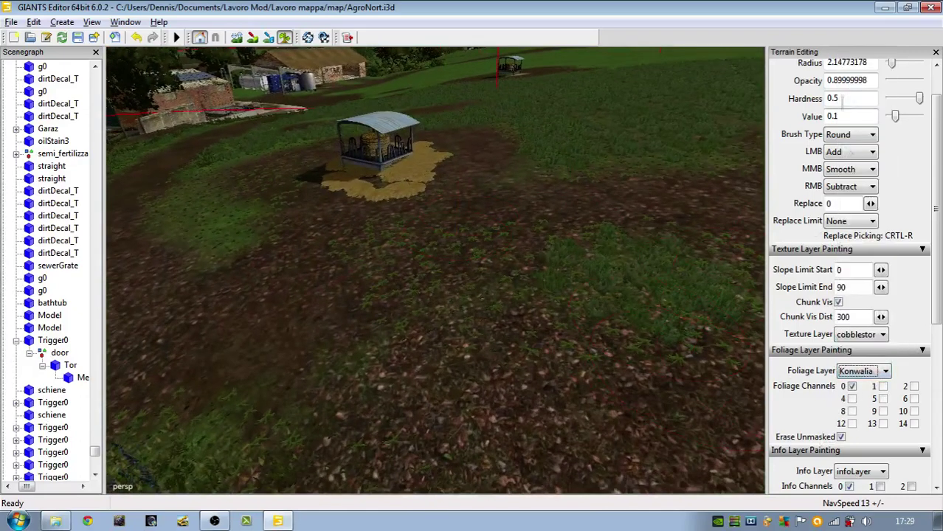
pyautogui.moveTo(891, 64); pyautogui.dragTo(907, 67)
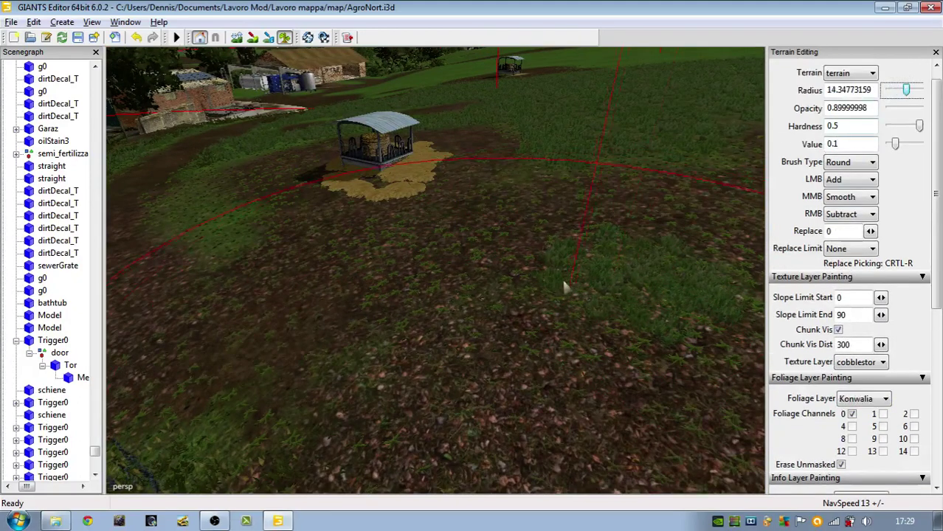
pyautogui.moveTo(564, 286)
pyautogui.mouseDown(button='right')
pyautogui.moveTo(559, 245)
pyautogui.moveTo(526, 355)
pyautogui.mouseUp(button='right')
# Step: Set the foliage layer to grass and erase the grass on the ground around the animal feeder
pyautogui.click(877, 361)
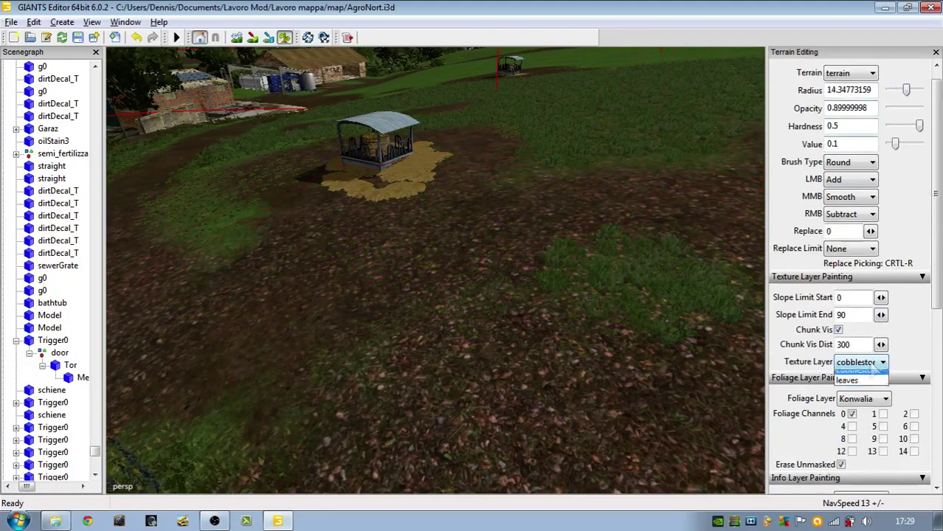
pyautogui.click(877, 362)
pyautogui.click(875, 399)
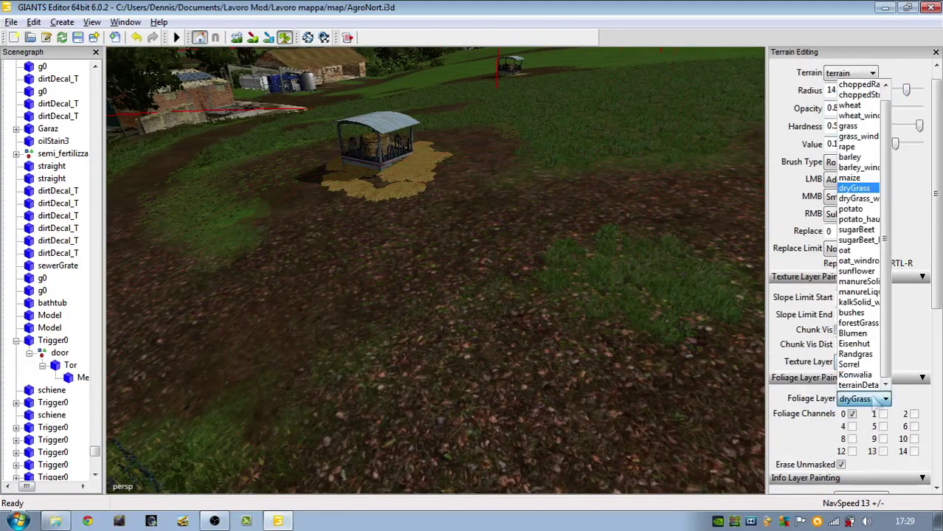
pyautogui.click(848, 126)
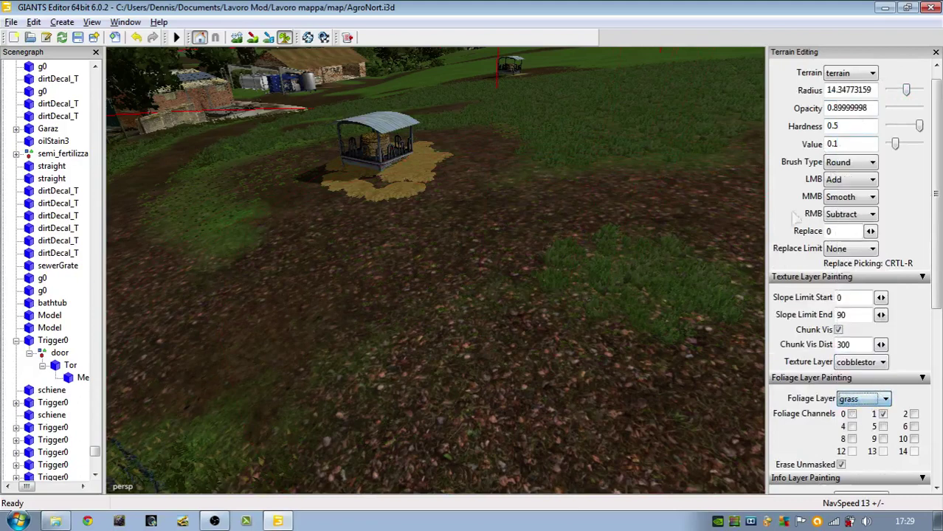
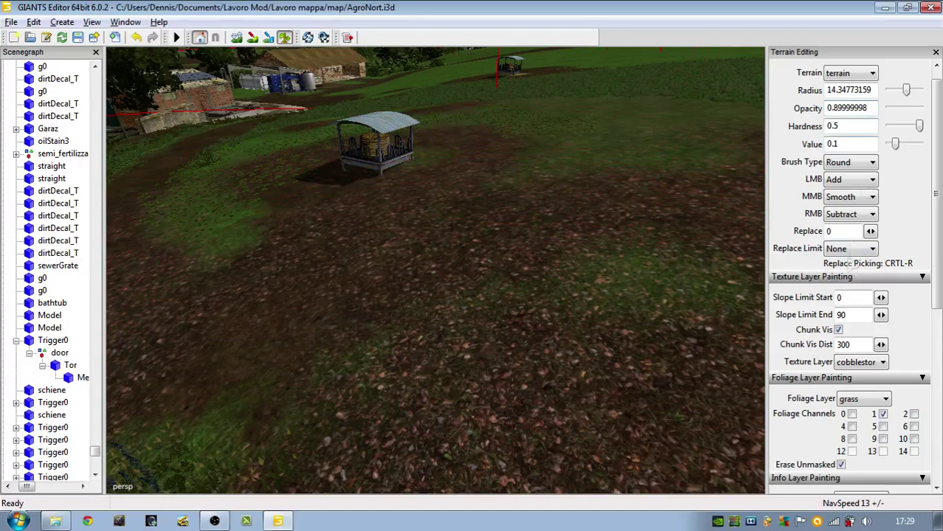
# Step: Set the foliage layer to terrainDetail and the brush radius to about 5.86, then paint channel 0 soil near the feeder and erase it again
pyautogui.click(869, 366)
pyautogui.click(868, 367)
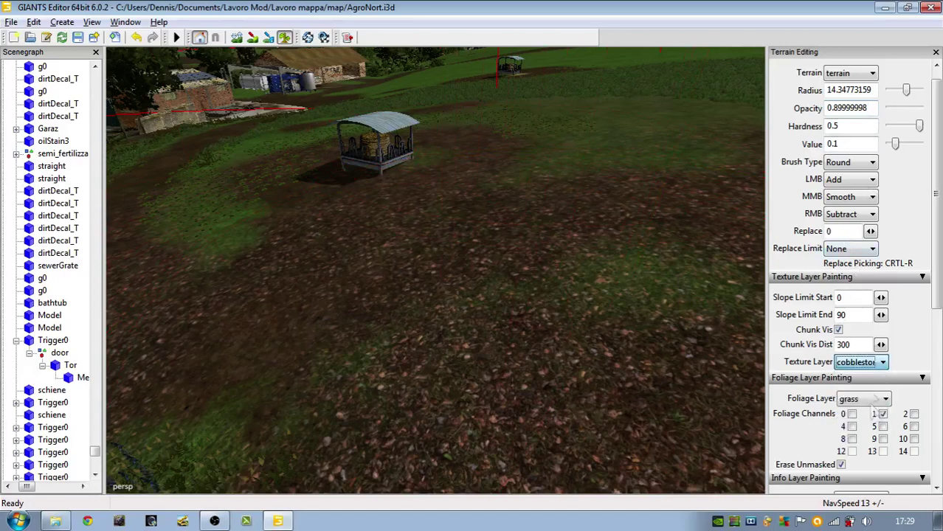
pyautogui.click(871, 401)
pyautogui.click(859, 386)
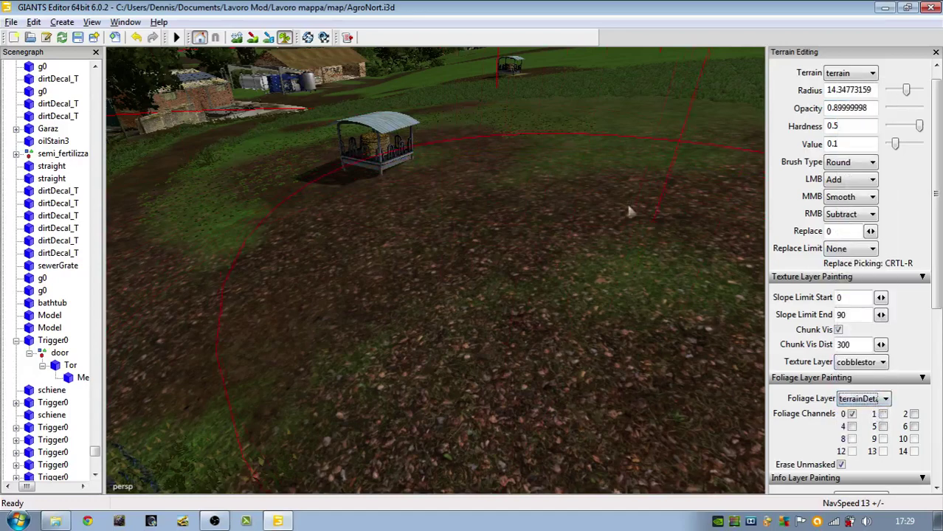
pyautogui.moveTo(906, 91); pyautogui.dragTo(896, 90)
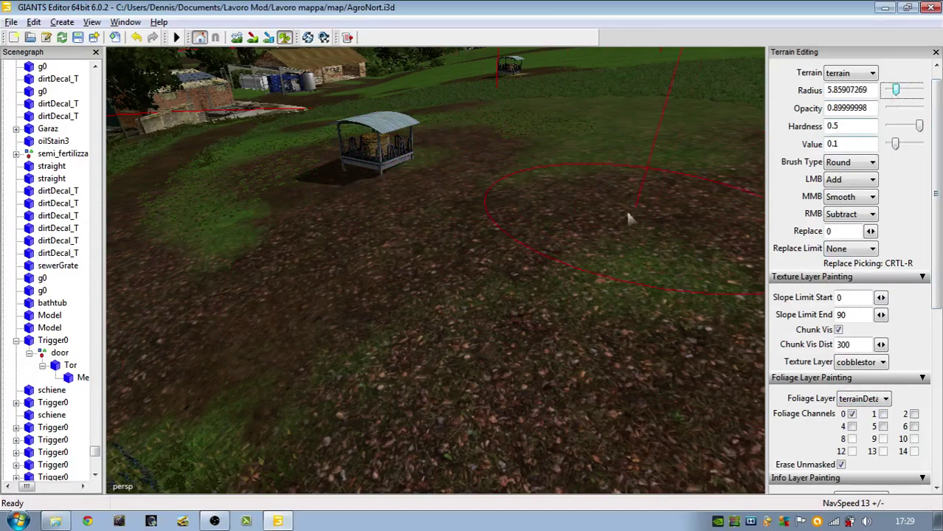
pyautogui.moveTo(526, 263); pyautogui.dragTo(553, 280)
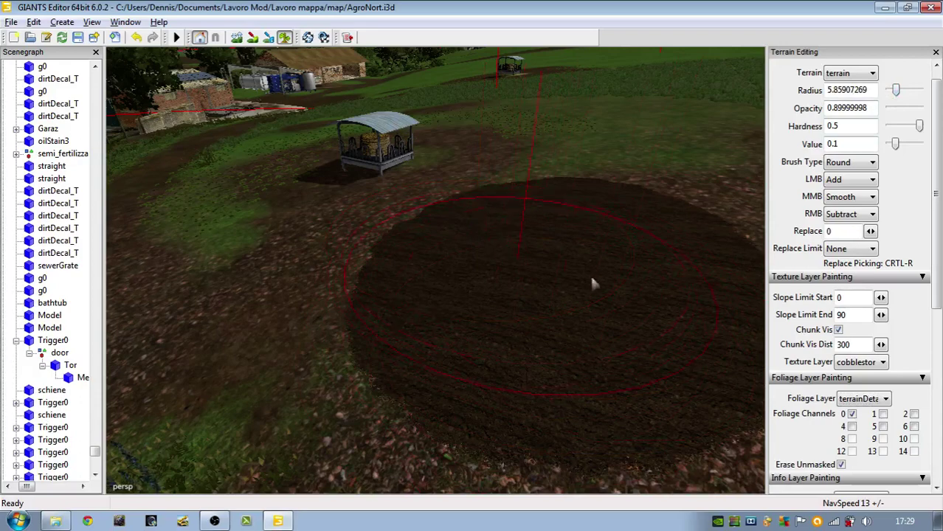
pyautogui.moveTo(589, 242); pyautogui.dragTo(629, 277, button='right')
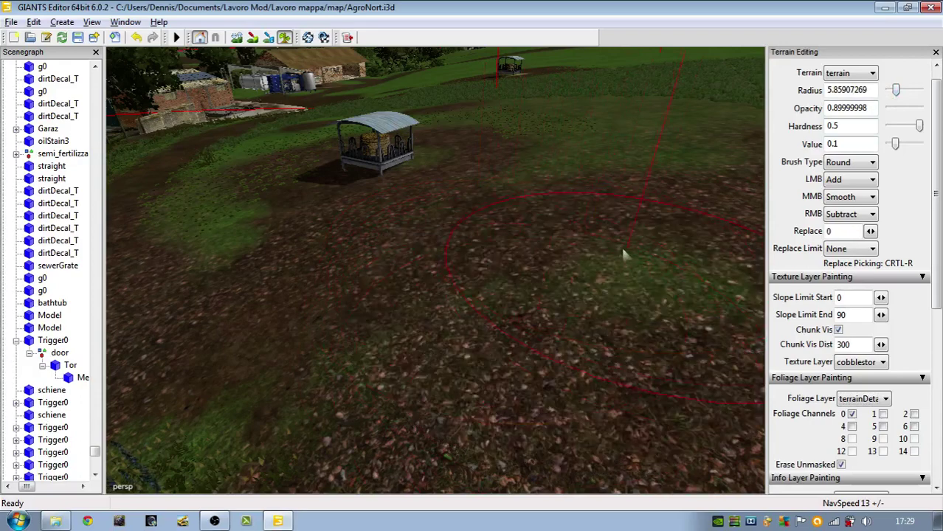
pyautogui.moveTo(620, 245); pyautogui.dragTo(613, 209)
pyautogui.moveTo(613, 209)
pyautogui.mouseDown(button='right')
pyautogui.moveTo(513, 190)
pyautogui.moveTo(589, 290)
pyautogui.mouseUp(button='right')
pyautogui.click(545, 264)
pyautogui.rightClick(545, 264)
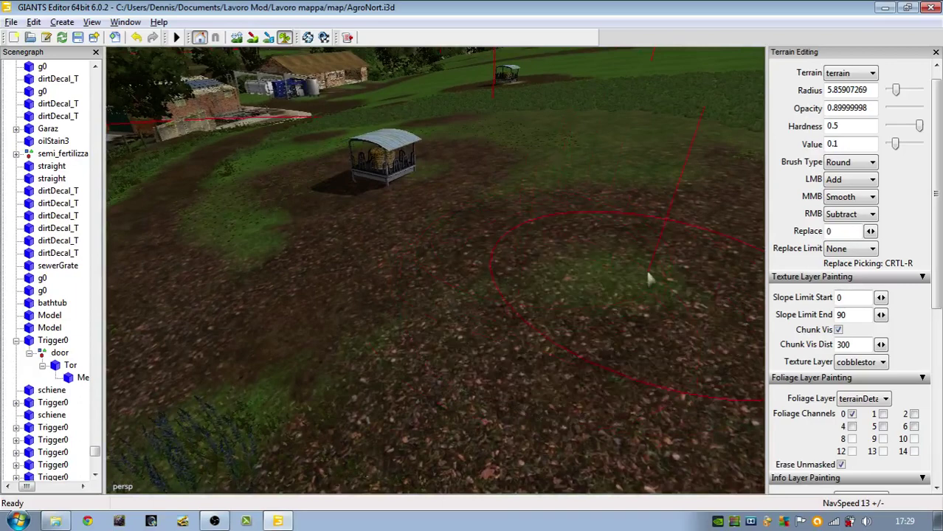
# Step: Paint a terrainDetail patch near the feeder with only channel 1, and erase it again
pyautogui.click(883, 414)
pyautogui.click(533, 280)
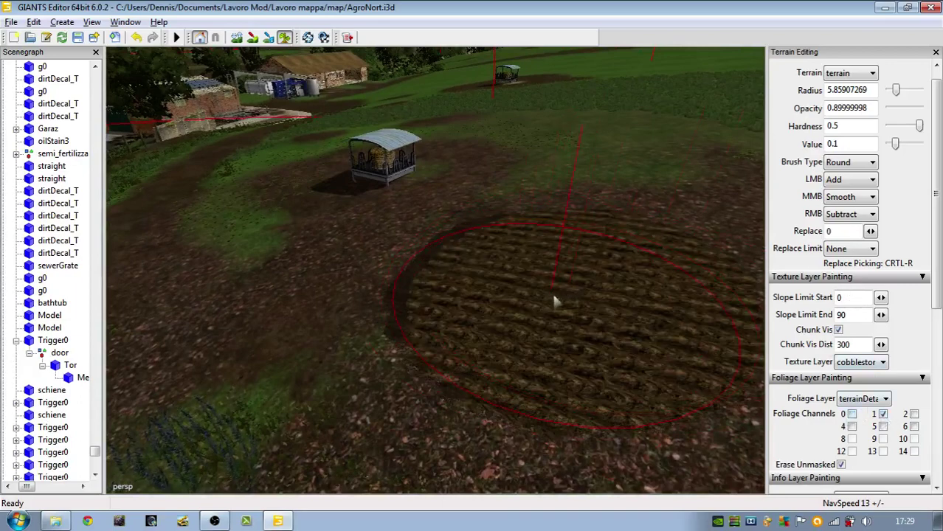
pyautogui.rightClick(548, 243)
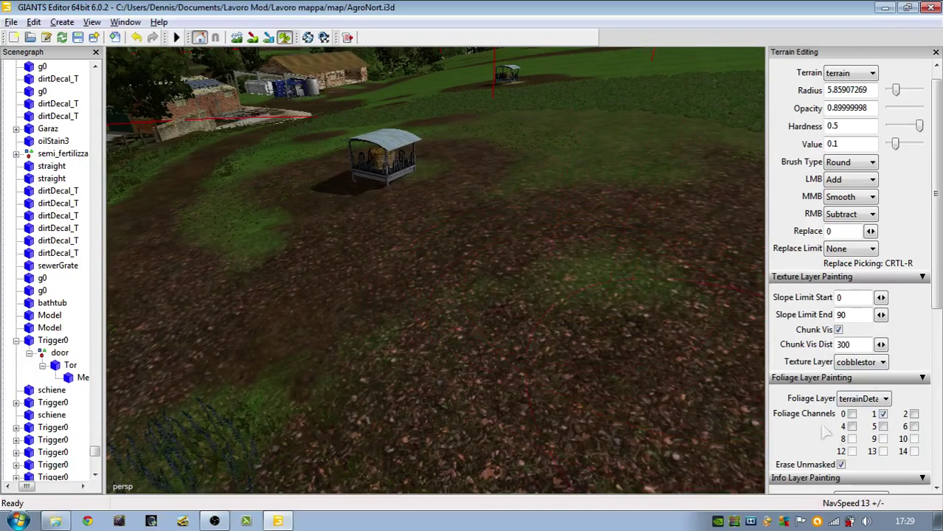
# Step: Switch terrainDetail to channel 2, paint a patch on the leaf-covered ground, and erase it again
pyautogui.click(882, 414)
pyautogui.click(914, 414)
pyautogui.click(564, 262)
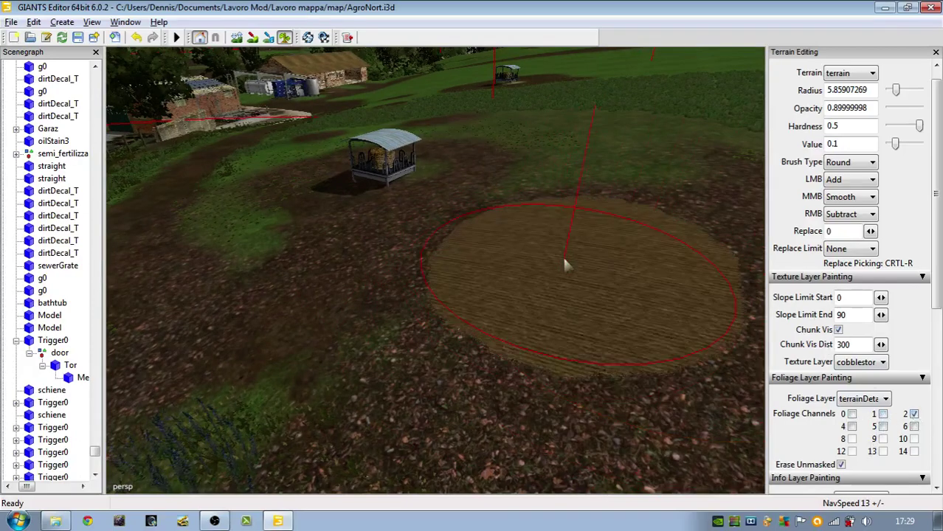
pyautogui.moveTo(529, 254); pyautogui.dragTo(593, 318)
pyautogui.moveTo(593, 318)
pyautogui.mouseDown(button='right')
pyautogui.moveTo(410, 276)
pyautogui.moveTo(612, 278)
pyautogui.mouseUp(button='right')
# Step: Paint a terrainDetail patch with channel 0 and an overlapping one with channels 0 and 4, and erase both
pyautogui.click(914, 414)
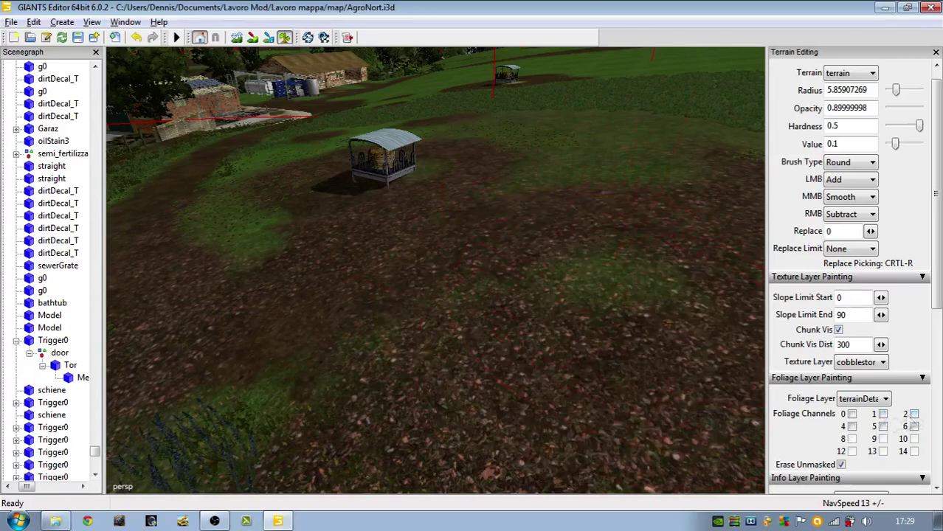
pyautogui.click(853, 414)
pyautogui.click(499, 280)
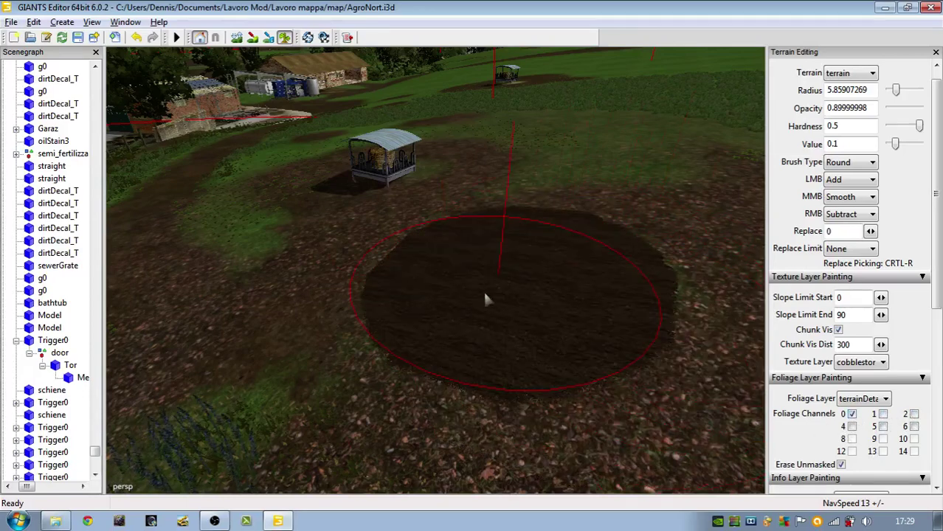
pyautogui.click(852, 427)
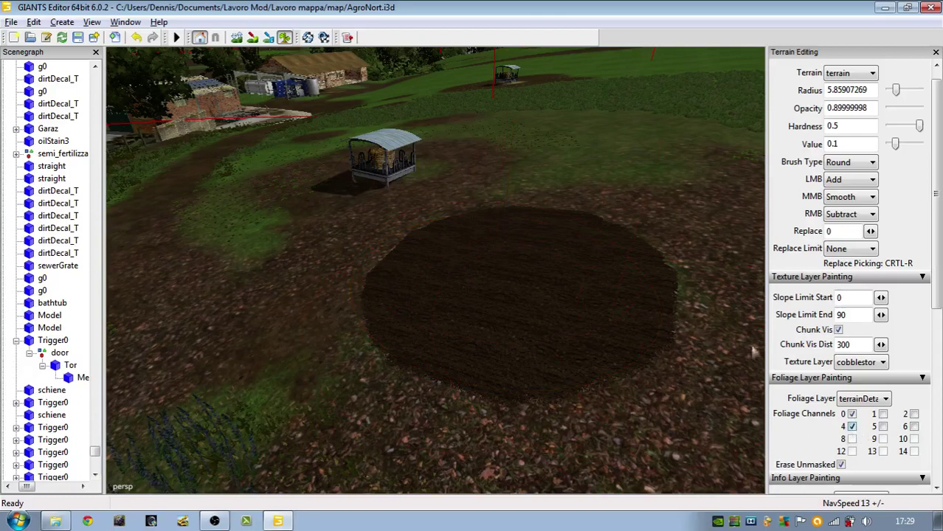
pyautogui.click(653, 245)
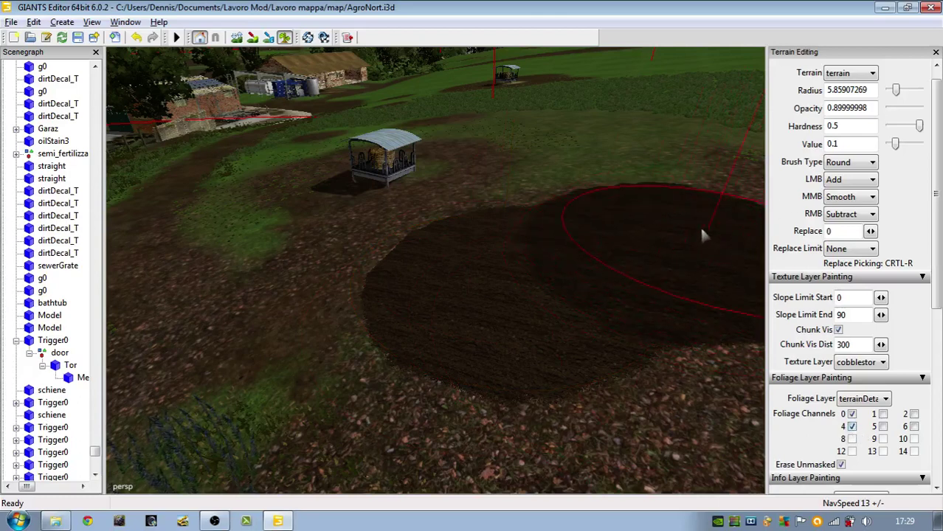
pyautogui.moveTo(702, 230)
pyautogui.mouseDown(button='right')
pyautogui.moveTo(590, 292)
pyautogui.moveTo(582, 264)
pyautogui.mouseUp(button='right')
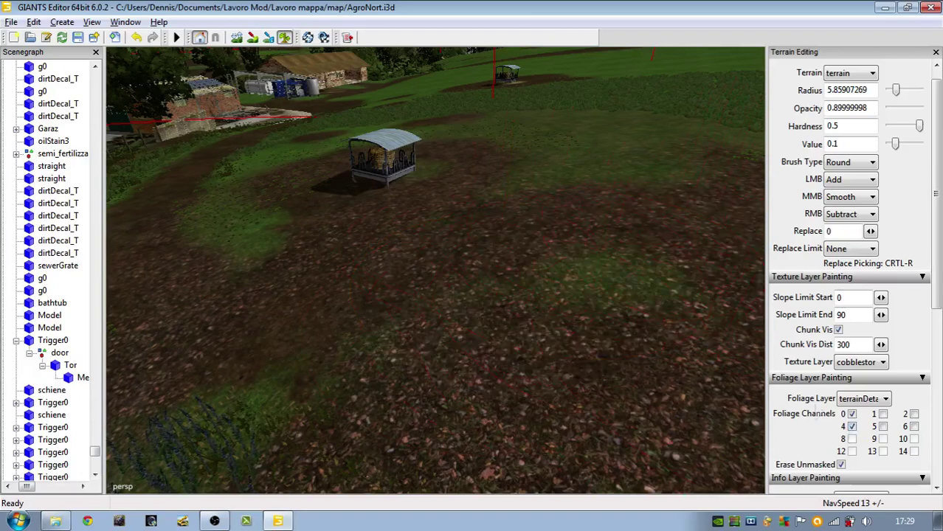
# Step: Paint terrainDetail soil with channels 0 and 5 in front of the feeder, and add a channel 0 patch beside it
pyautogui.click(853, 426)
pyautogui.click(883, 427)
pyautogui.moveTo(563, 295); pyautogui.dragTo(598, 310)
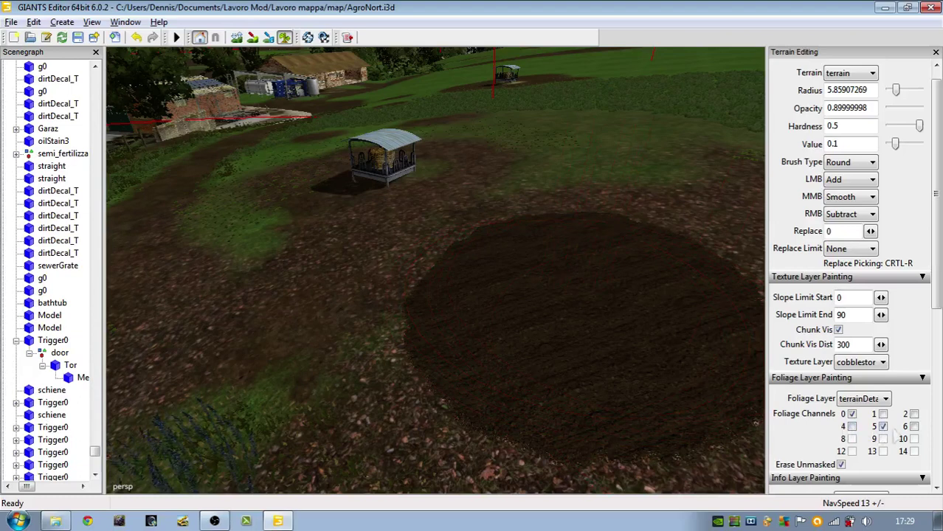
pyautogui.click(362, 257)
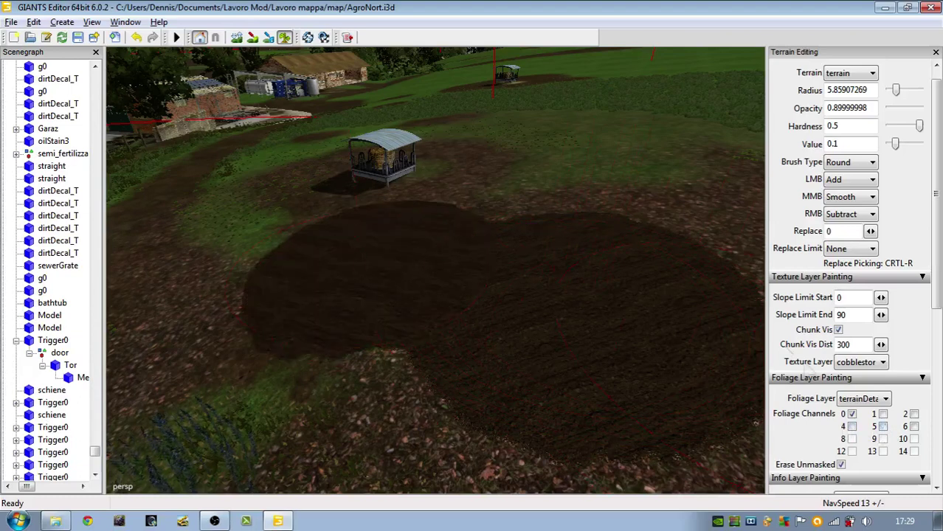
# Step: Set the terrainDetail channels to 0 and 6, and paint soil behind and in front of the existing patches
pyautogui.click(883, 427)
pyautogui.click(914, 427)
pyautogui.click(560, 160)
pyautogui.keyDown('alt'); pyautogui.moveTo(600, 188); pyautogui.dragTo(601, 316, button='middle'); pyautogui.keyUp('alt')
pyautogui.click(622, 342)
pyautogui.keyDown('alt'); pyautogui.moveTo(622, 342); pyautogui.dragTo(583, 341, button='right'); pyautogui.keyUp('alt')
pyautogui.keyDown('alt'); pyautogui.moveTo(581, 341); pyautogui.dragTo(597, 271, button='middle'); pyautogui.keyUp('alt')
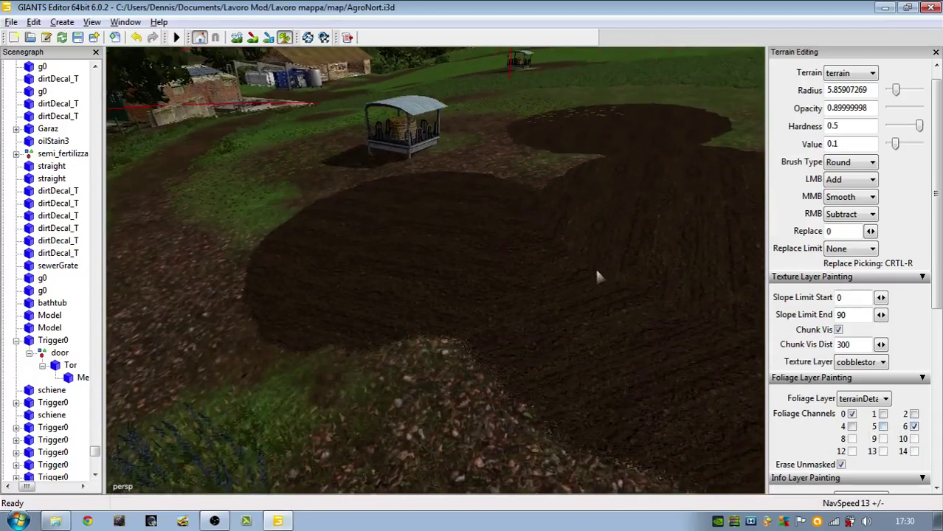
pyautogui.click(594, 396)
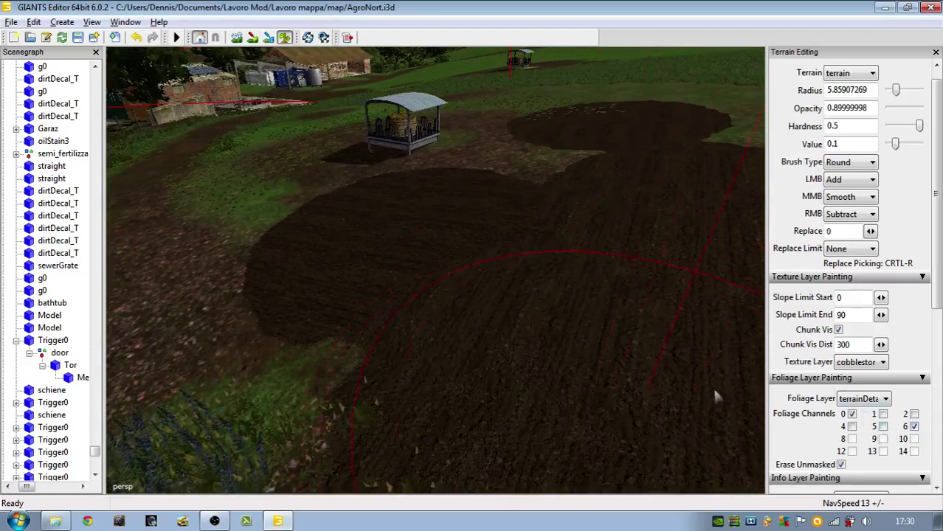
# Step: Add channel 5 to channels 0 and 6, and paint over the soil patch in front of the feeder
pyautogui.click(882, 427)
pyautogui.click(364, 263)
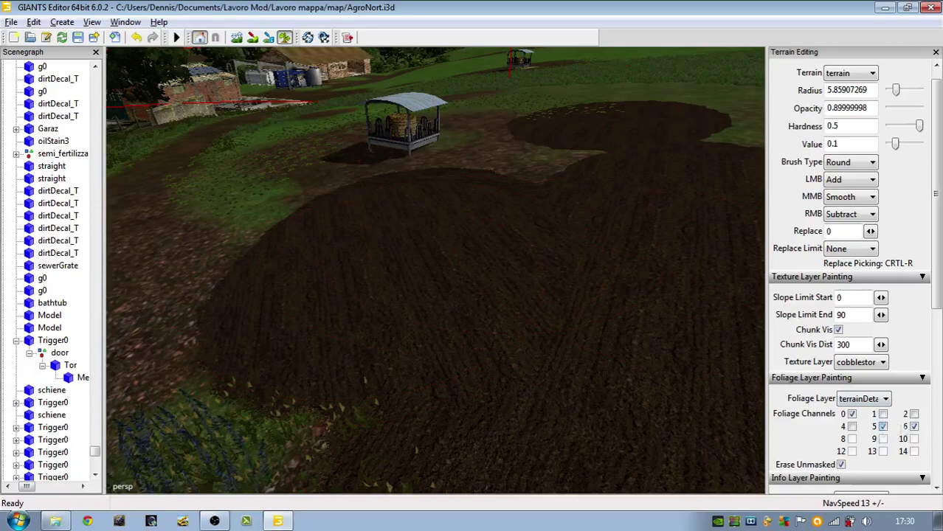
pyautogui.scroll(-3, 460, 314)
pyautogui.scroll(4, 447, 309)
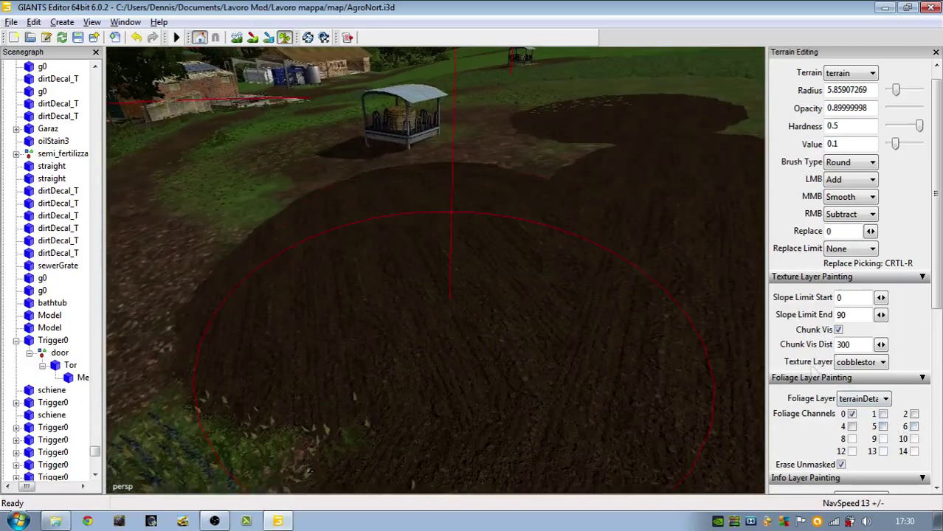
# Step: Paint terrainDetail with only channel 0 over the whole area around the feeder to form one large field
pyautogui.moveTo(607, 274)
pyautogui.mouseDown()
pyautogui.moveTo(481, 305)
pyautogui.moveTo(649, 251)
pyautogui.moveTo(581, 110)
pyautogui.moveTo(401, 114)
pyautogui.mouseUp()
pyautogui.moveTo(368, 147)
pyautogui.mouseDown(button='right')
pyautogui.moveTo(504, 203)
pyautogui.moveTo(443, 136)
pyautogui.mouseUp(button='right')
pyautogui.moveTo(442, 138); pyautogui.dragTo(434, 215)
pyautogui.scroll(-5, 379, 261)
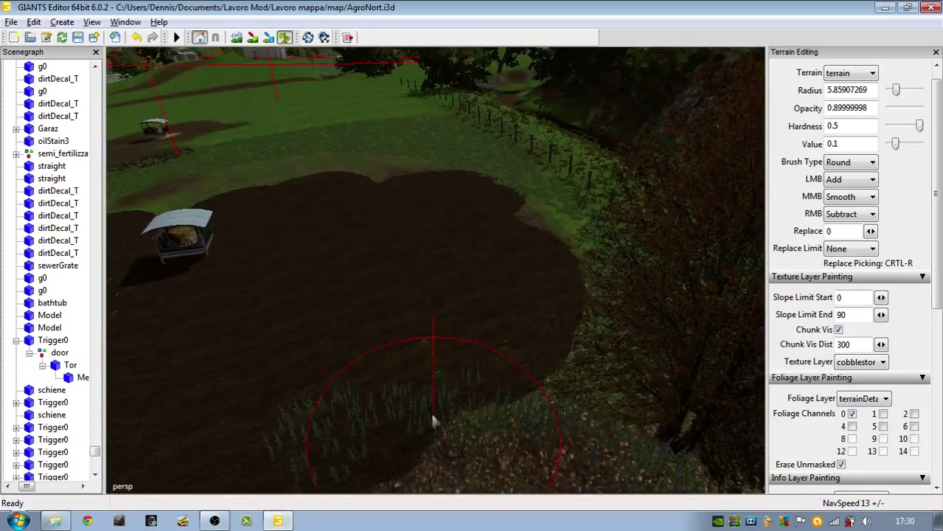
pyautogui.keyDown('alt'); pyautogui.moveTo(431, 420); pyautogui.dragTo(205, 341); pyautogui.keyUp('alt')
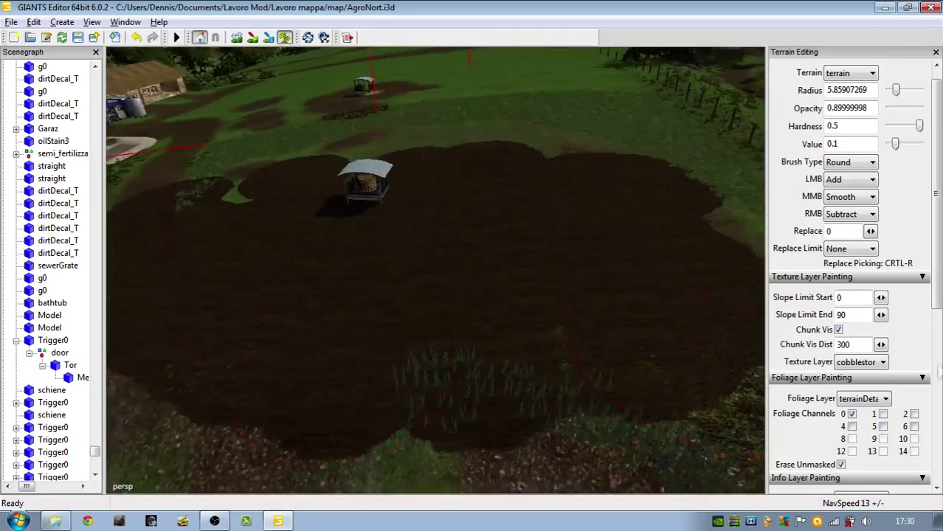
# Step: Set the foliage layer to oat and try painting it on the field with channels 0 and 1 plus 4, 5 or 9
pyautogui.click(862, 398)
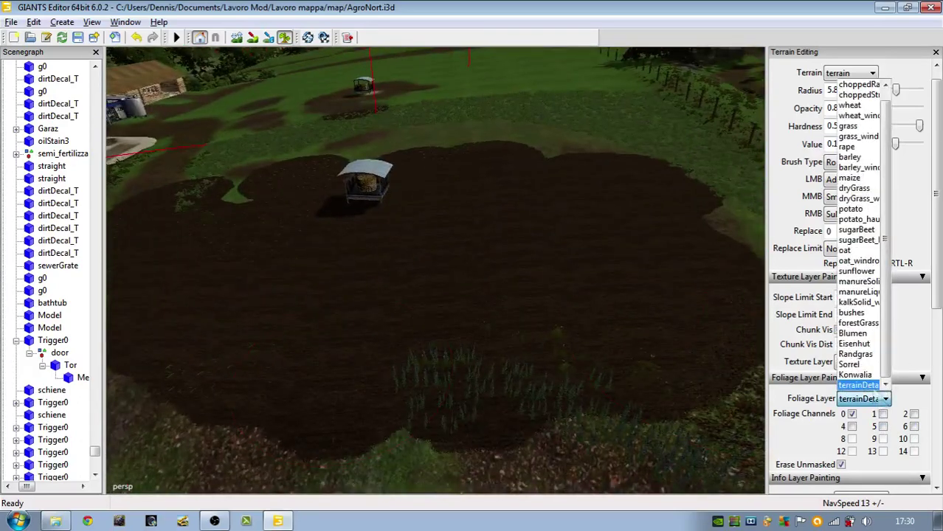
pyautogui.click(856, 250)
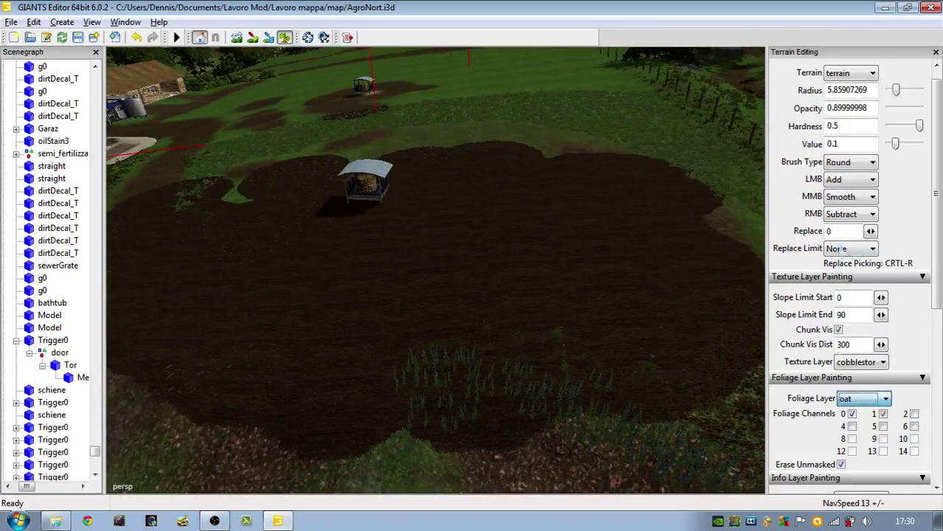
pyautogui.scroll(3, 580, 224)
pyautogui.scroll(-1, 580, 222)
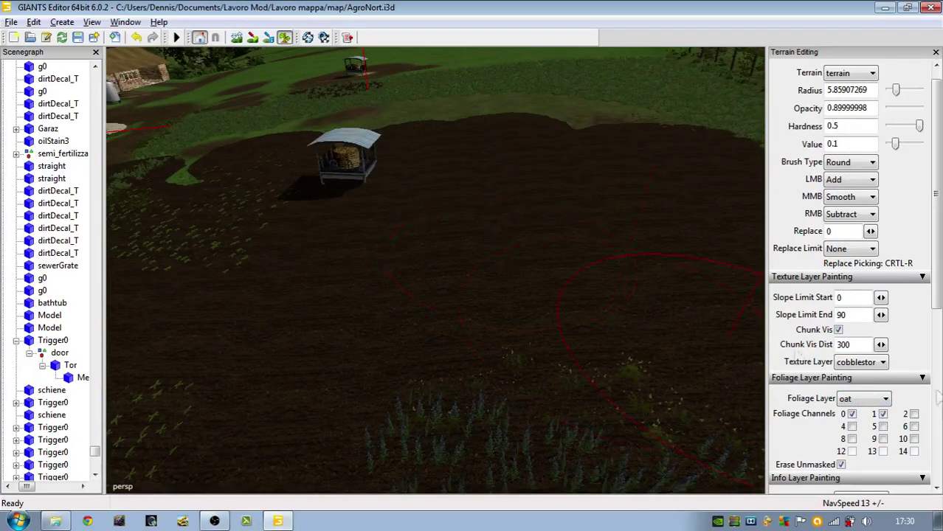
pyautogui.click(852, 427)
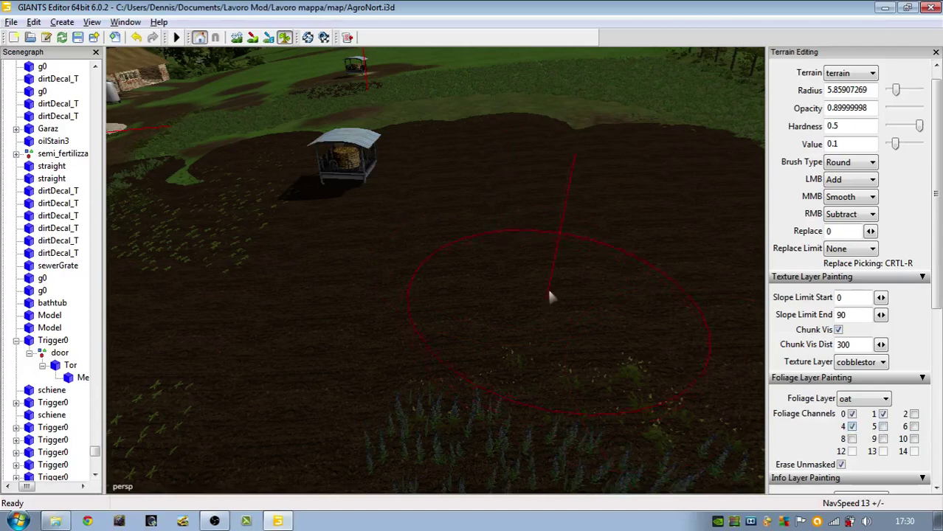
pyautogui.click(884, 426)
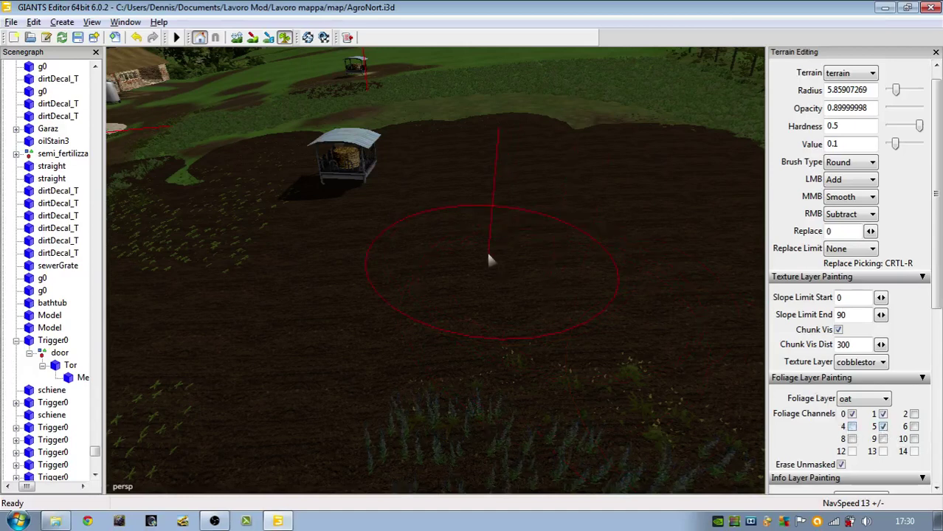
pyautogui.click(883, 439)
pyautogui.moveTo(545, 230)
pyautogui.mouseDown()
pyautogui.moveTo(559, 240)
pyautogui.moveTo(480, 258)
pyautogui.mouseUp()
pyautogui.keyDown('alt'); pyautogui.moveTo(530, 287); pyautogui.dragTo(519, 151, button='right'); pyautogui.keyUp('alt')
pyautogui.scroll(-5, 520, 154)
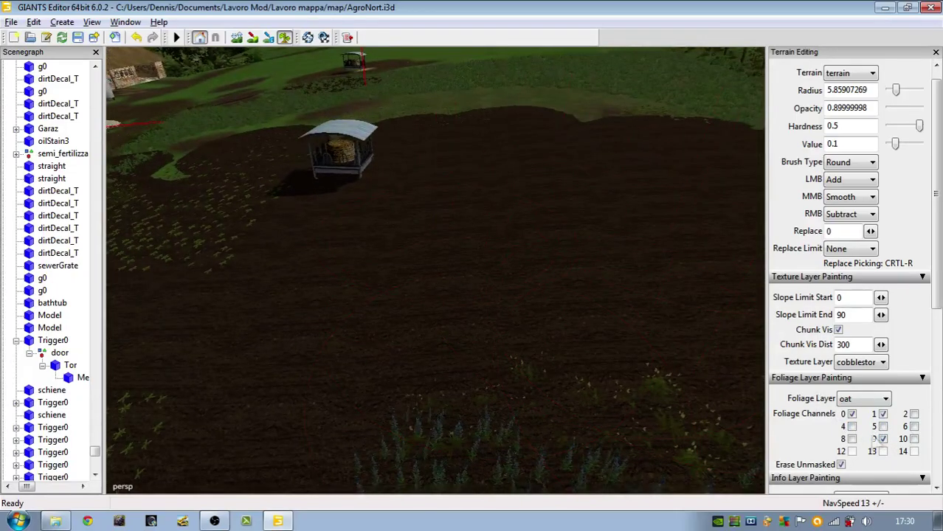
# Step: Paint oat on the field with channels 0, 1 and 6, add channel 5 for another patch, and erase the crop
pyautogui.click(915, 426)
pyautogui.click(466, 222)
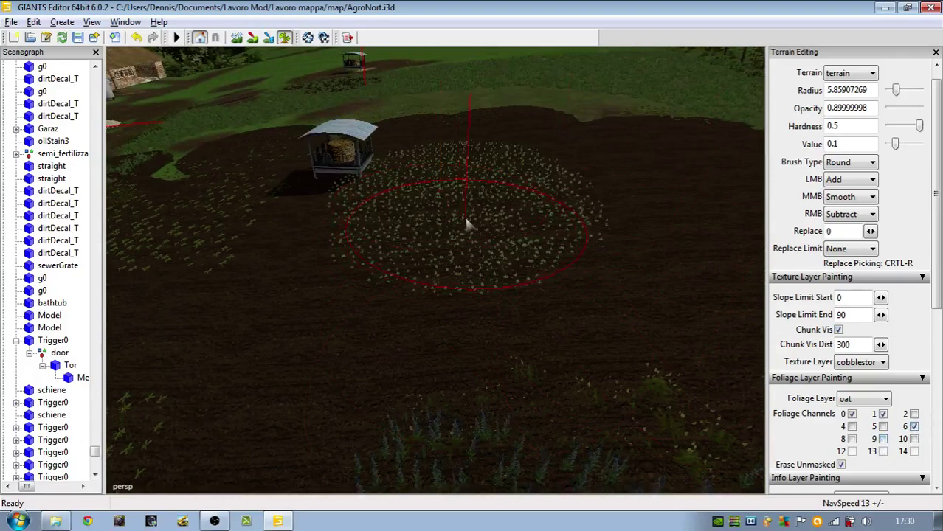
pyautogui.click(884, 427)
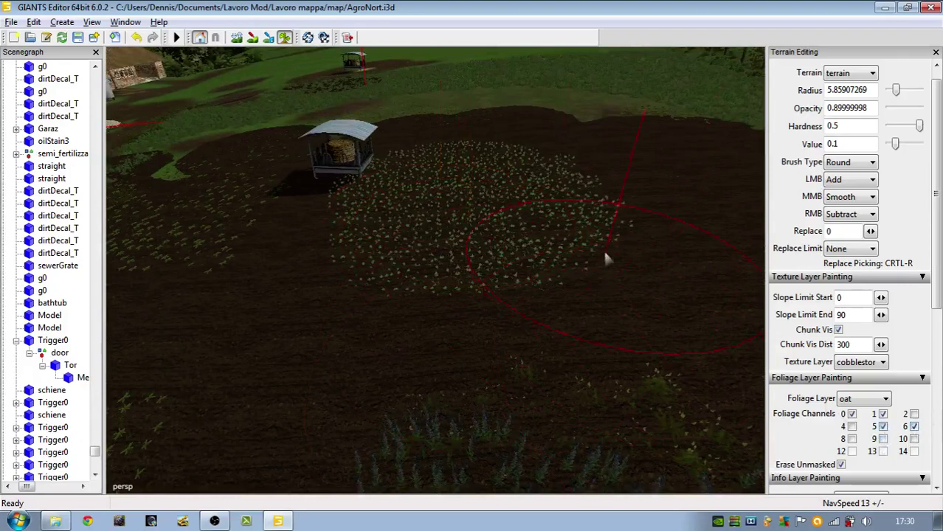
pyautogui.click(594, 252)
pyautogui.moveTo(522, 238)
pyautogui.mouseDown(button='right')
pyautogui.moveTo(411, 178)
pyautogui.moveTo(450, 310)
pyautogui.mouseUp(button='right')
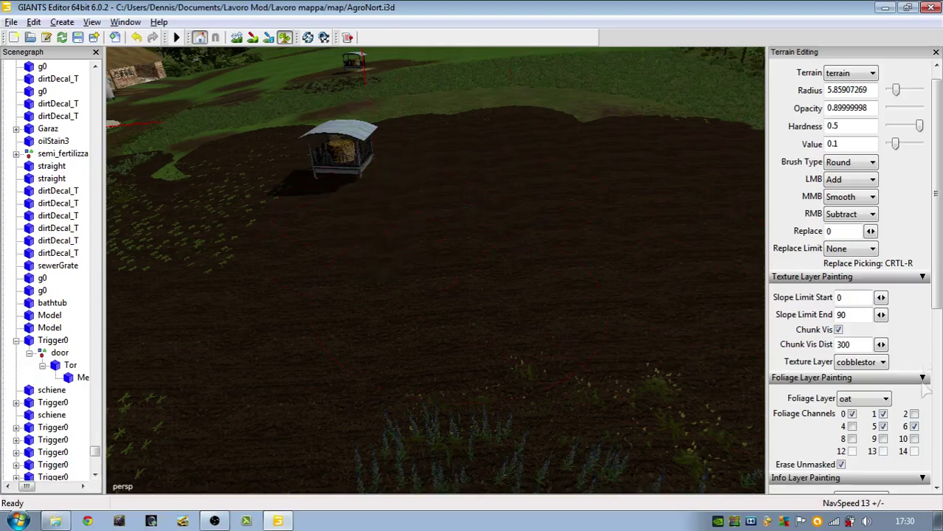
# Step: Paint oat on the field with channels 0, 1, 4, 5 and 6, and repaint the whole field without channel 4
pyautogui.click(852, 427)
pyautogui.click(550, 236)
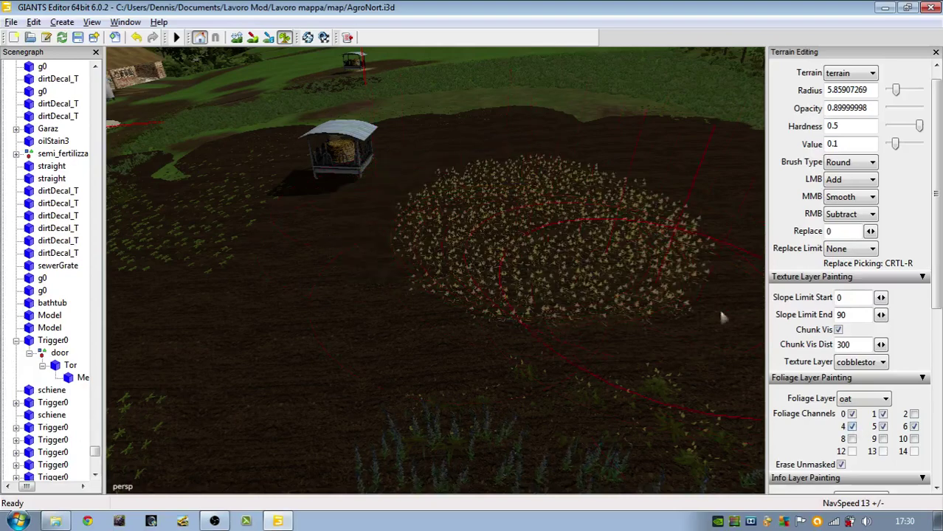
pyautogui.moveTo(550, 236)
pyautogui.mouseDown()
pyautogui.moveTo(476, 244)
pyautogui.moveTo(474, 172)
pyautogui.moveTo(601, 247)
pyautogui.moveTo(544, 323)
pyautogui.mouseUp()
pyautogui.scroll(5, 544, 323)
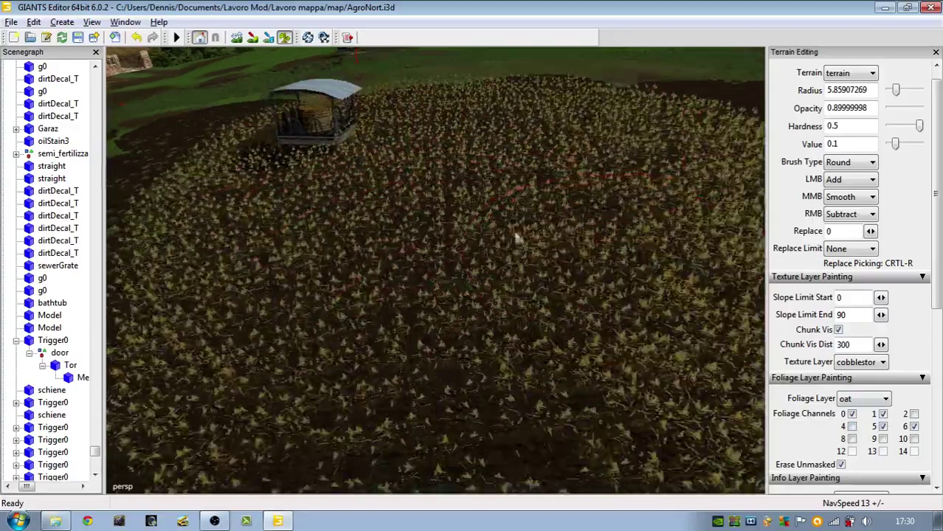
pyautogui.scroll(-3, 470, 222)
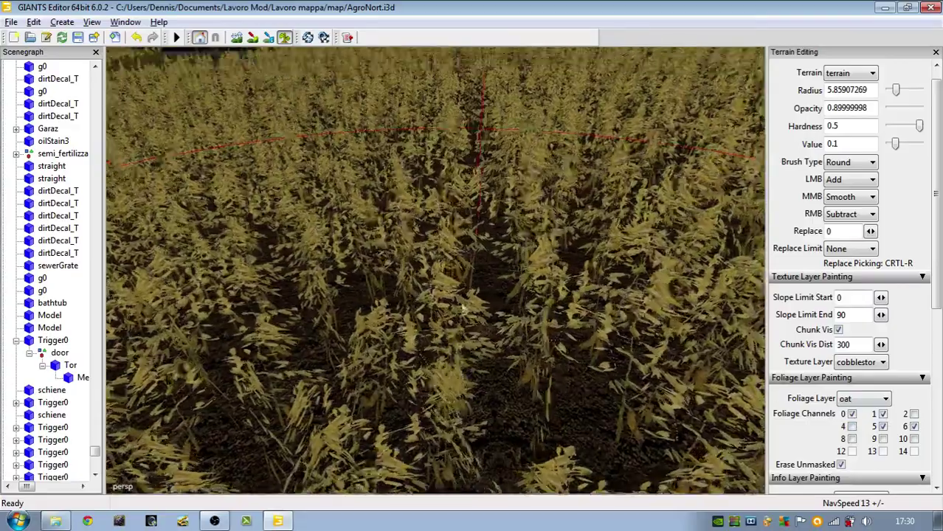
# Step: Inspect the painted oat crop from ground level and erase it from the field
pyautogui.keyDown('alt'); pyautogui.moveTo(464, 307); pyautogui.dragTo(508, 259); pyautogui.keyUp('alt')
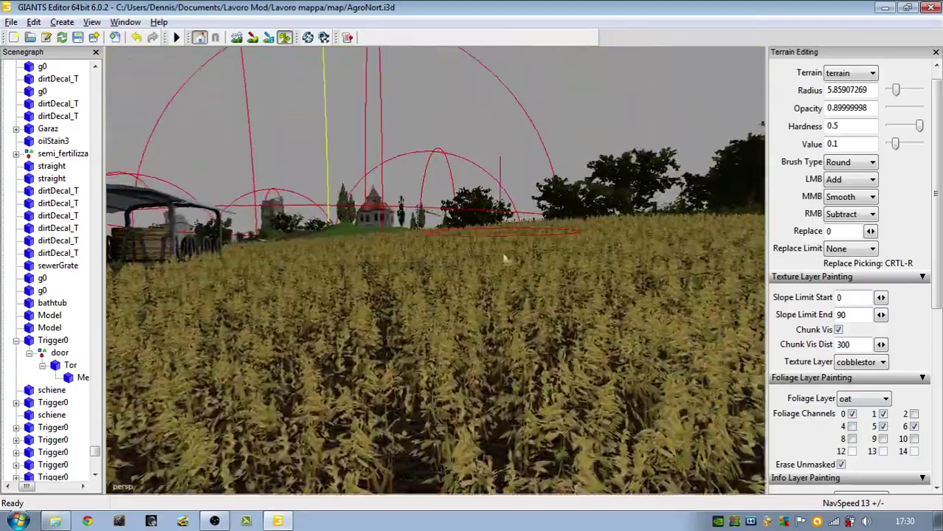
pyautogui.scroll(4, 507, 259)
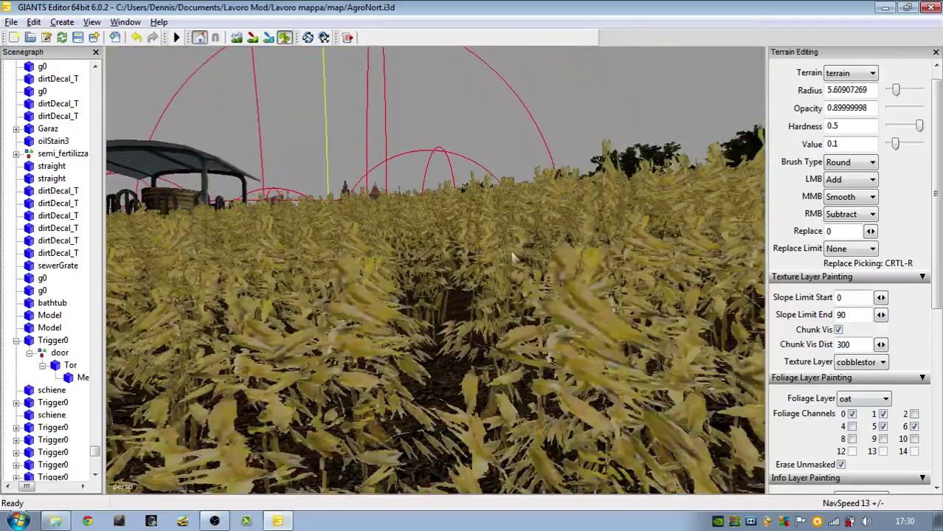
pyautogui.keyDown('alt'); pyautogui.moveTo(472, 283); pyautogui.dragTo(531, 320, button='middle'); pyautogui.keyUp('alt')
pyautogui.scroll(-1, 531, 319)
pyautogui.keyDown('alt'); pyautogui.moveTo(530, 319); pyautogui.dragTo(397, 161); pyautogui.keyUp('alt')
pyautogui.keyDown('alt'); pyautogui.moveTo(397, 161); pyautogui.dragTo(476, 130, button='right'); pyautogui.keyUp('alt')
pyautogui.moveTo(792, 260)
pyautogui.mouseDown(button='right')
pyautogui.moveTo(210, 105)
pyautogui.moveTo(933, 357)
pyautogui.mouseUp(button='right')
# Step: Set the foliage layer to bushes, try painting it on the empty field, and erase it
pyautogui.click(864, 399)
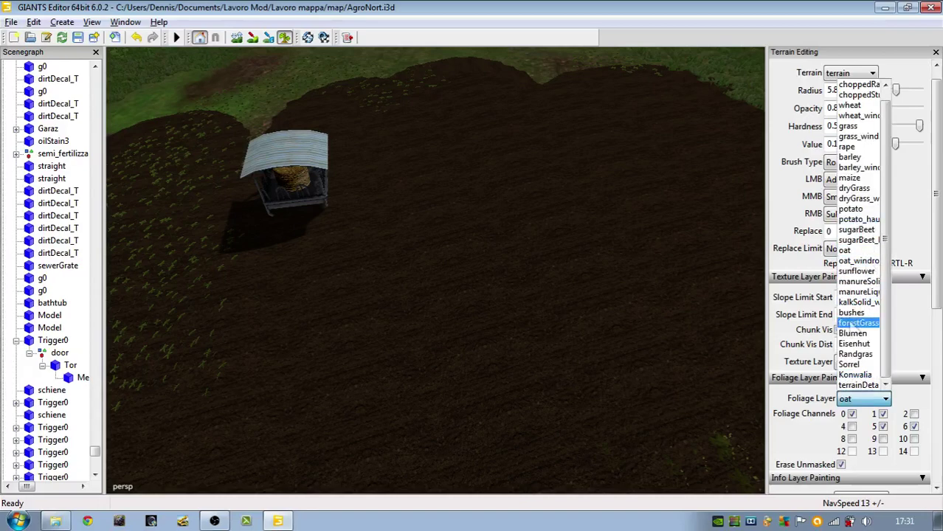
pyautogui.click(853, 317)
pyautogui.moveTo(476, 233)
pyautogui.mouseDown()
pyautogui.moveTo(579, 266)
pyautogui.moveTo(457, 421)
pyautogui.mouseUp()
pyautogui.moveTo(528, 166)
pyautogui.mouseDown(button='right')
pyautogui.moveTo(312, 131)
pyautogui.moveTo(604, 336)
pyautogui.moveTo(939, 348)
pyautogui.mouseUp(button='right')
# Step: Set the foliage layer to potato and paint it in front of the feeder with channels 0, 1, 2, 5 and 6
pyautogui.click(856, 399)
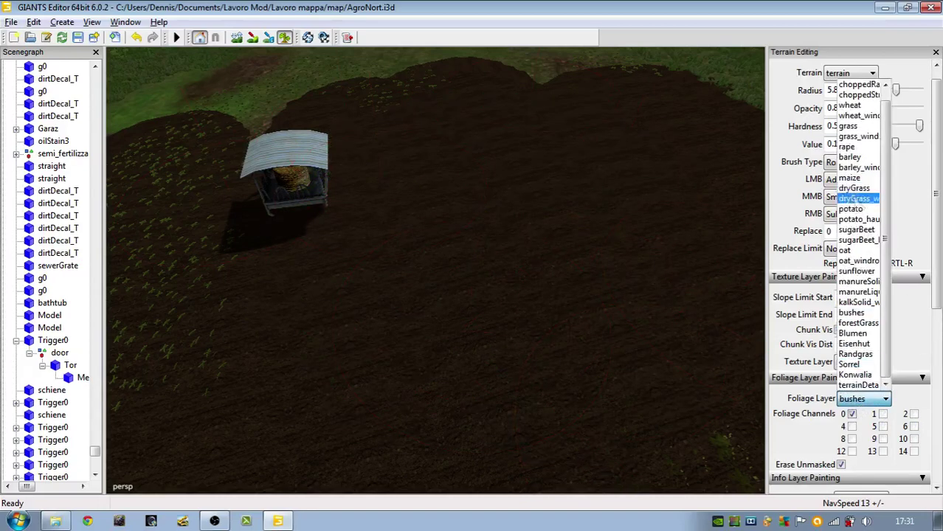
pyautogui.click(855, 215)
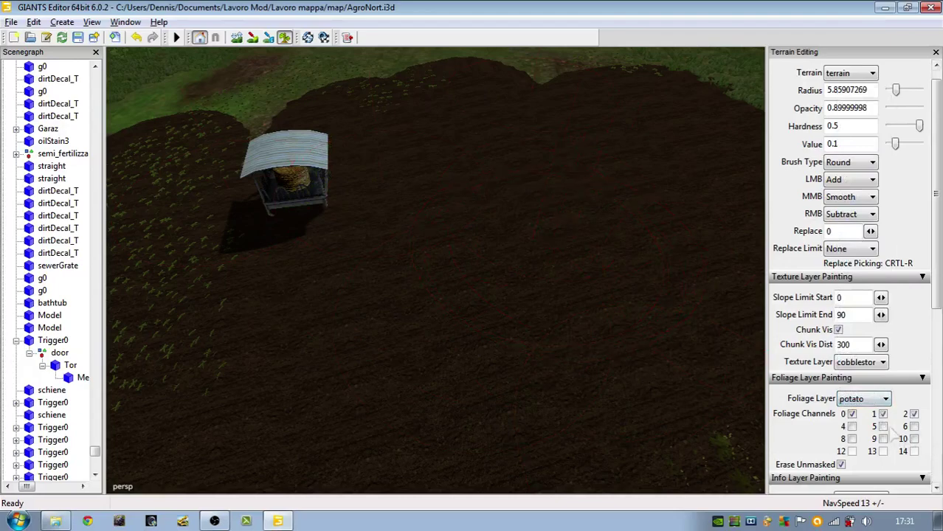
pyautogui.click(915, 426)
pyautogui.moveTo(450, 262)
pyautogui.mouseDown()
pyautogui.moveTo(465, 281)
pyautogui.moveTo(564, 299)
pyautogui.moveTo(490, 343)
pyautogui.mouseUp()
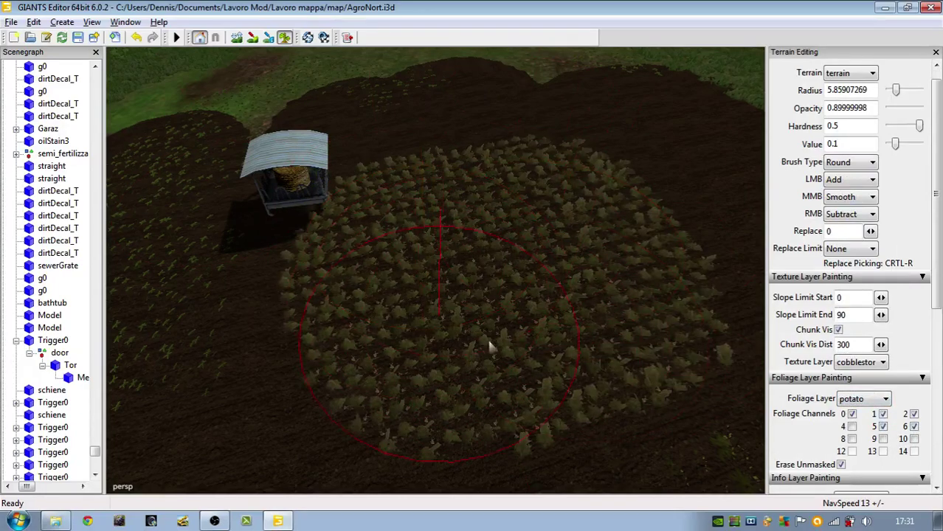
pyautogui.scroll(4, 444, 250)
pyautogui.moveTo(444, 250)
pyautogui.keyDown('alt'); pyautogui.mouseDown(button='right')
pyautogui.moveTo(444, 190)
pyautogui.moveTo(500, 286)
pyautogui.mouseUp(button='right'); pyautogui.keyUp('alt')
pyautogui.scroll(-1, 445, 189)
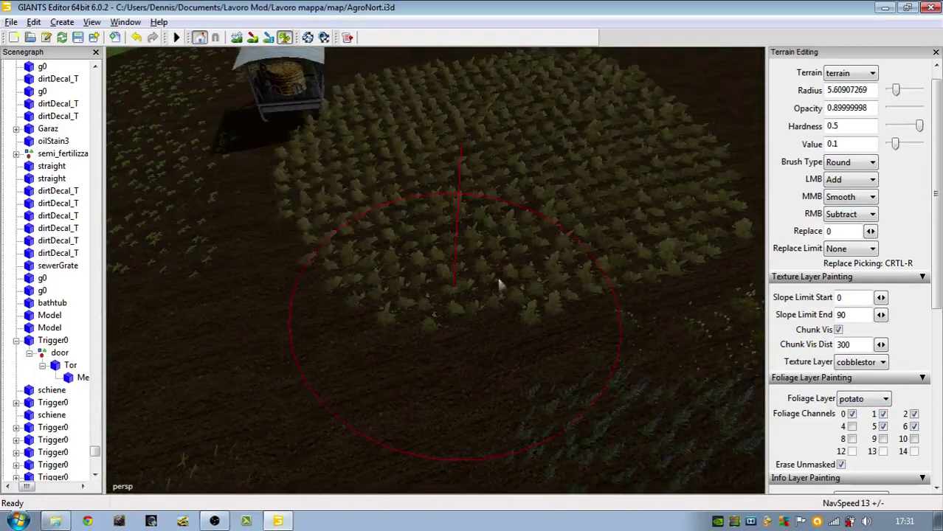
# Step: Try the potato layer with channels 5 and 6 switched separately, and erase the potato plants from the field
pyautogui.scroll(1, 895, 436)
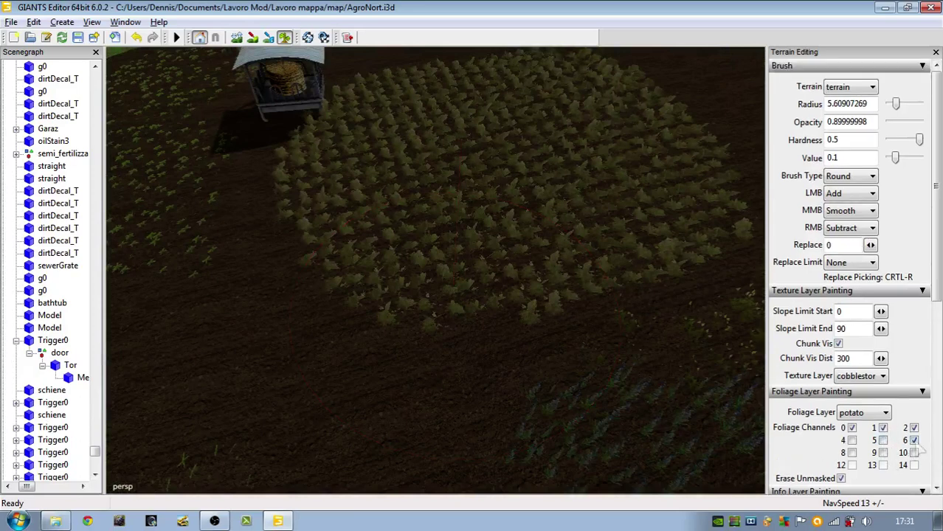
pyautogui.click(883, 441)
pyautogui.moveTo(455, 310)
pyautogui.mouseDown()
pyautogui.moveTo(320, 236)
pyautogui.moveTo(458, 222)
pyautogui.moveTo(502, 139)
pyautogui.moveTo(212, 166)
pyautogui.mouseUp()
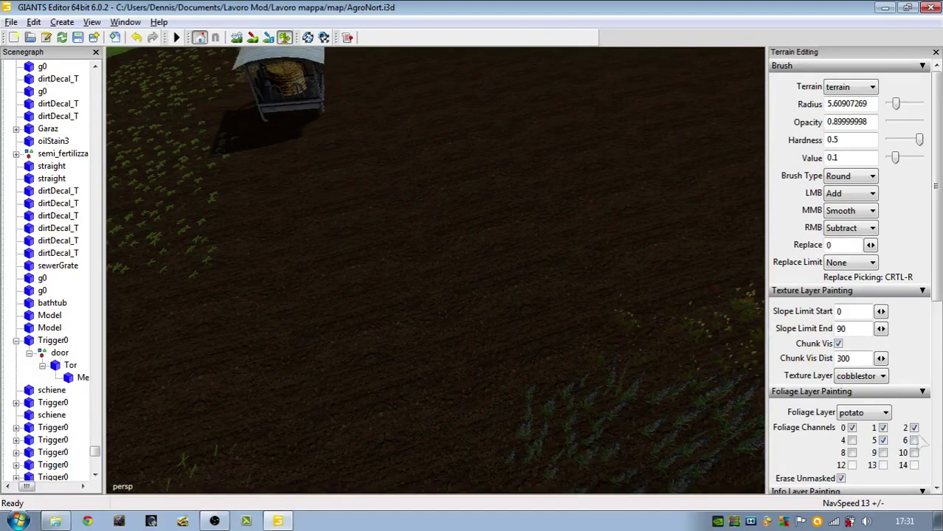
# Step: Go to the ridged field beyond the greenhouse and examine its rows up close
pyautogui.scroll(-5, 509, 447)
pyautogui.keyDown('alt'); pyautogui.moveTo(509, 447); pyautogui.dragTo(431, 308); pyautogui.keyUp('alt')
pyautogui.scroll(-2, 520, 380)
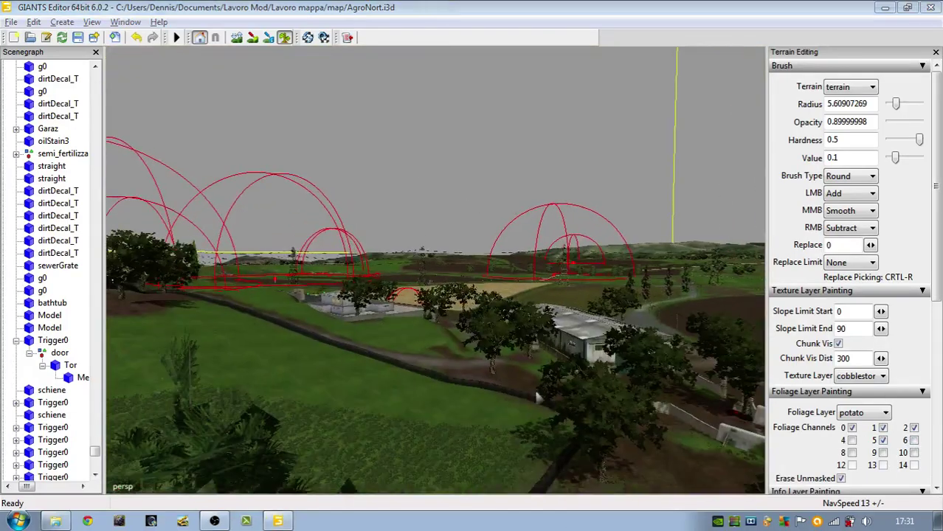
pyautogui.moveTo(537, 396)
pyautogui.keyDown('alt'); pyautogui.mouseDown()
pyautogui.moveTo(642, 395)
pyautogui.moveTo(635, 480)
pyautogui.mouseUp(); pyautogui.keyUp('alt')
pyautogui.scroll(5, 369, 229)
pyautogui.moveTo(369, 229)
pyautogui.keyDown('alt'); pyautogui.mouseDown()
pyautogui.moveTo(332, 209)
pyautogui.moveTo(347, 243)
pyautogui.moveTo(354, 207)
pyautogui.moveTo(437, 134)
pyautogui.mouseUp(); pyautogui.keyUp('alt')
pyautogui.scroll(1, 332, 209)
pyautogui.scroll(1, 413, 134)
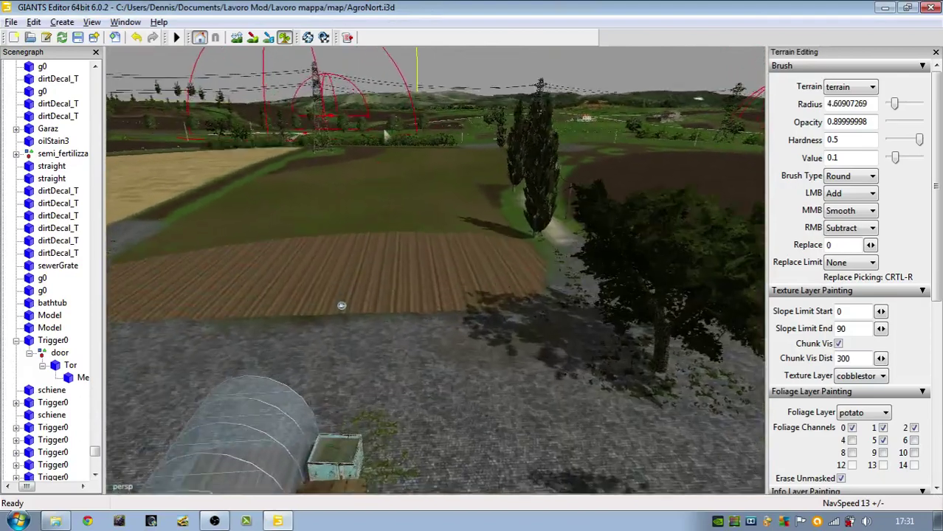
pyautogui.moveTo(340, 305)
pyautogui.mouseDown(button='right')
pyautogui.moveTo(126, 383)
pyautogui.moveTo(143, 443)
pyautogui.mouseUp(button='right')
pyautogui.keyDown('alt'); pyautogui.moveTo(460, 403); pyautogui.dragTo(417, 348, button='right'); pyautogui.keyUp('alt')
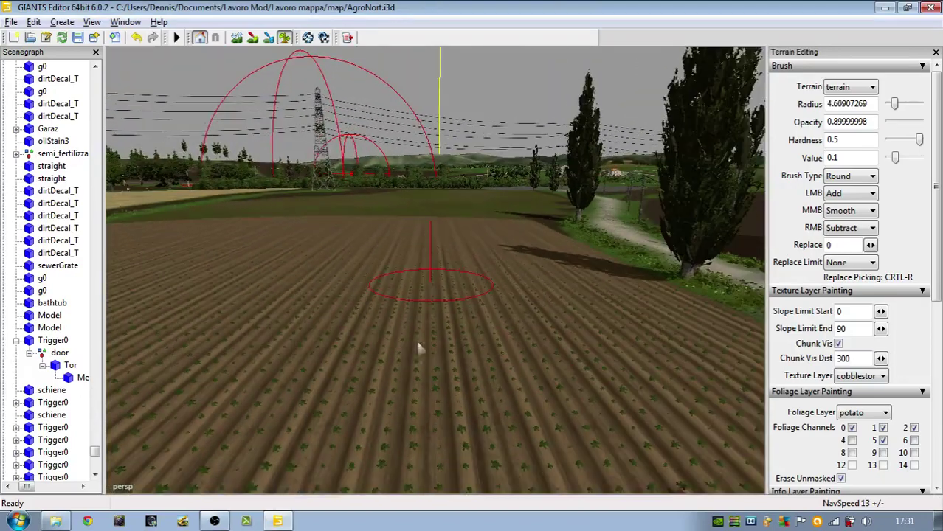
pyautogui.keyDown('alt'); pyautogui.moveTo(417, 348); pyautogui.dragTo(434, 400); pyautogui.keyUp('alt')
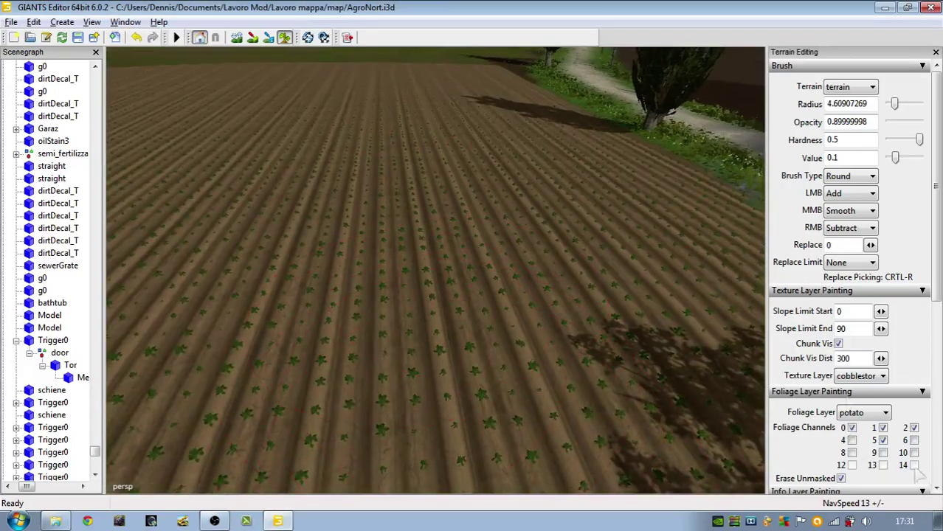
# Step: Add channel 6 to potato channels 0, 1, 2 and 5, and paint the crop over the whole ridged field
pyautogui.click(914, 441)
pyautogui.moveTo(481, 354)
pyautogui.mouseDown()
pyautogui.moveTo(337, 389)
pyautogui.moveTo(393, 189)
pyautogui.moveTo(295, 465)
pyautogui.moveTo(157, 218)
pyautogui.moveTo(317, 162)
pyautogui.moveTo(649, 280)
pyautogui.moveTo(708, 244)
pyautogui.moveTo(333, 121)
pyautogui.moveTo(590, 88)
pyautogui.moveTo(318, 140)
pyautogui.moveTo(533, 141)
pyautogui.moveTo(555, 127)
pyautogui.mouseUp()
pyautogui.keyDown('alt'); pyautogui.moveTo(555, 127); pyautogui.dragTo(521, 529, button='right'); pyautogui.keyUp('alt')
pyautogui.moveTo(503, 321)
pyautogui.mouseDown()
pyautogui.moveTo(476, 289)
pyautogui.moveTo(339, 291)
pyautogui.moveTo(279, 228)
pyautogui.mouseUp()
# Step: Set the foliage layer to terrainDetail and paint soil with channels 0, 5 and 6, plus 1, over the potato field's near edge and the paving
pyautogui.click(863, 413)
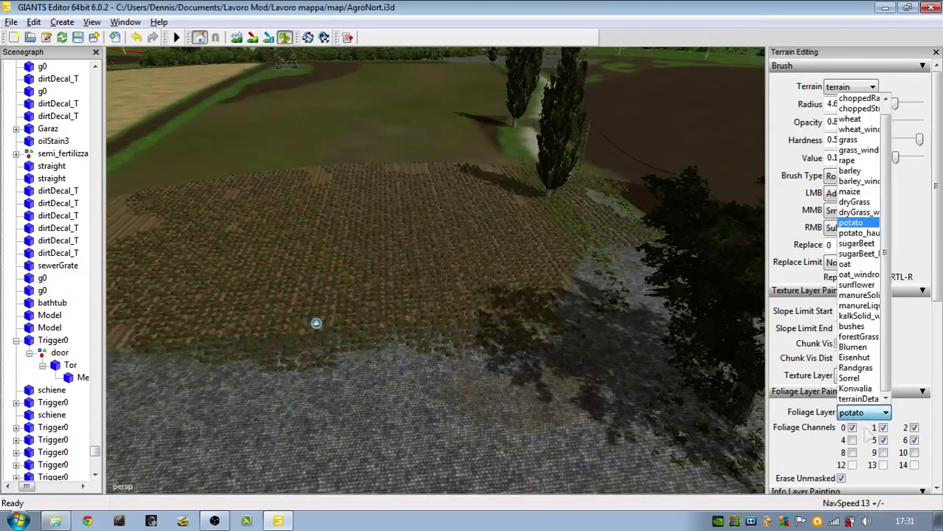
pyautogui.click(856, 398)
pyautogui.scroll(-2, 893, 445)
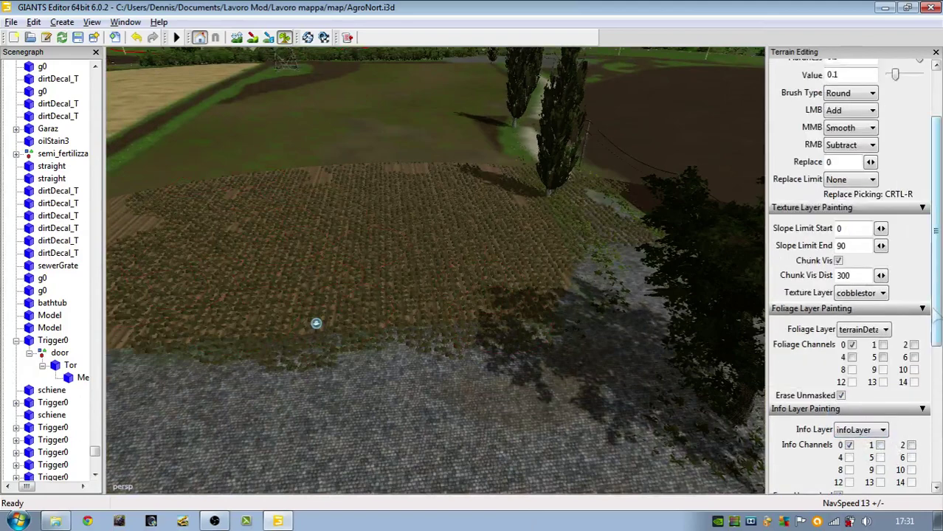
pyautogui.scroll(2, 890, 442)
pyautogui.click(883, 427)
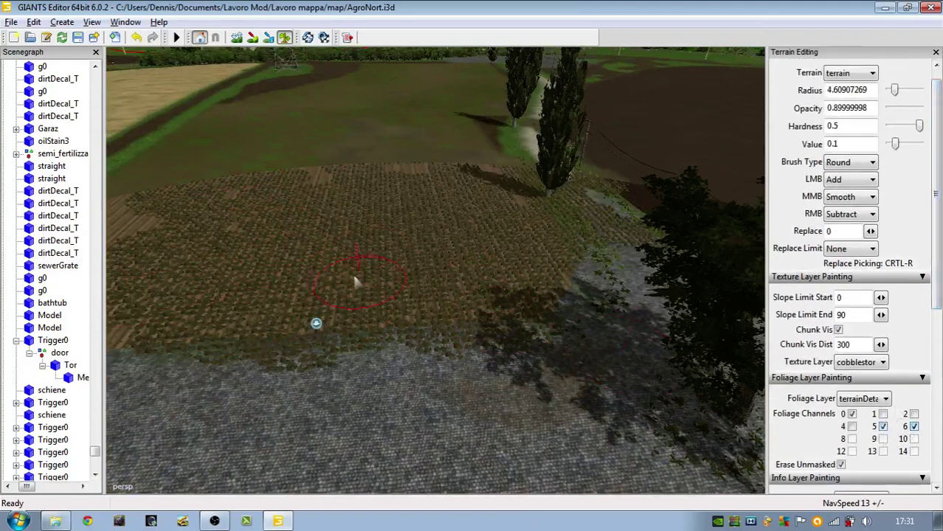
pyautogui.moveTo(355, 281)
pyautogui.mouseDown()
pyautogui.moveTo(325, 369)
pyautogui.moveTo(248, 358)
pyautogui.mouseUp()
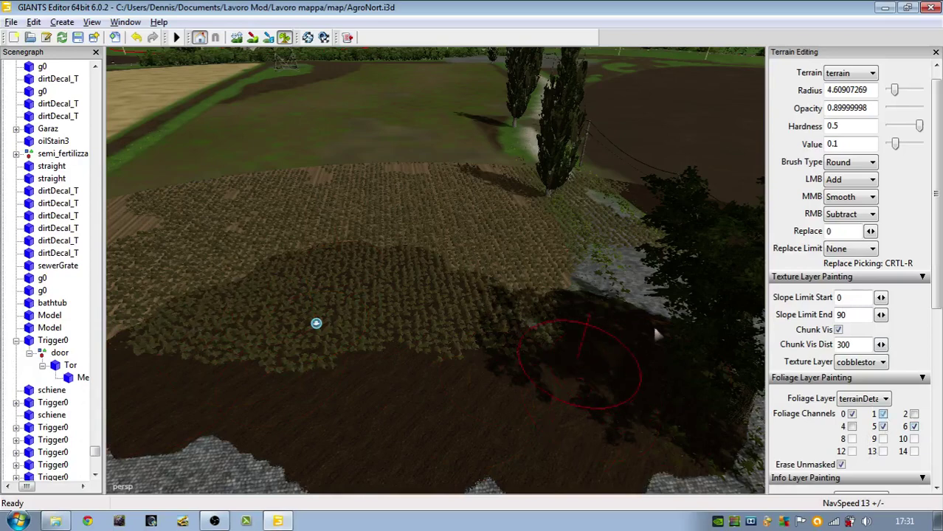
# Step: Add channel 2 to channels 0, 1, 5 and 6, and paint terrainDetail on the ground between the shed and the greenhouses
pyautogui.moveTo(654, 330)
pyautogui.mouseDown()
pyautogui.moveTo(594, 274)
pyautogui.moveTo(512, 245)
pyautogui.moveTo(347, 225)
pyautogui.moveTo(373, 293)
pyautogui.mouseUp()
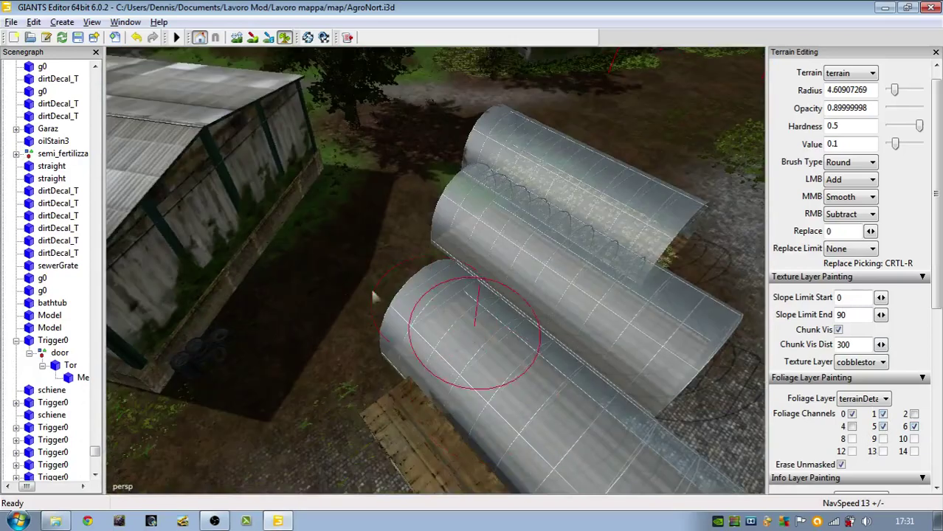
pyautogui.click(914, 414)
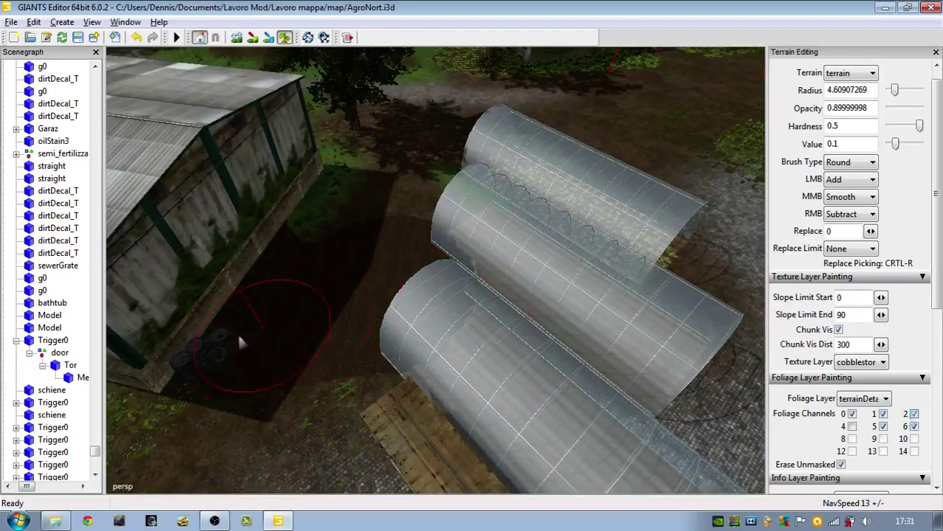
pyautogui.moveTo(411, 295); pyautogui.dragTo(622, 335, button='right')
# Step: Reduce the brush radius to 0.2 and paint a small terrainDetail patch at the entrance of the planted greenhouse
pyautogui.moveTo(622, 334)
pyautogui.keyDown('alt'); pyautogui.mouseDown(button='middle')
pyautogui.moveTo(427, 191)
pyautogui.moveTo(493, 276)
pyautogui.mouseUp(button='middle'); pyautogui.keyUp('alt')
pyautogui.click(285, 39)
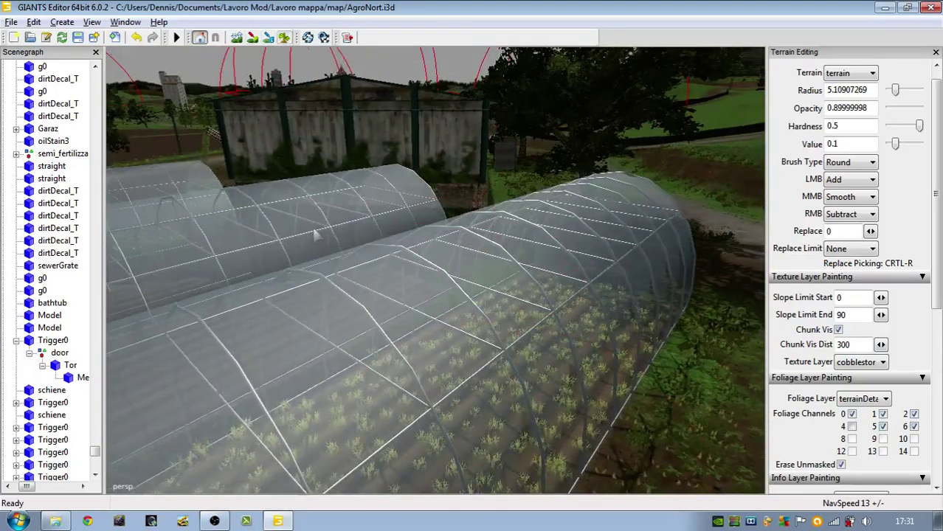
pyautogui.keyDown('alt'); pyautogui.moveTo(325, 273); pyautogui.dragTo(346, 247); pyautogui.keyUp('alt')
pyautogui.moveTo(344, 270)
pyautogui.keyDown('alt'); pyautogui.mouseDown(button='right')
pyautogui.moveTo(385, 239)
pyautogui.moveTo(398, 205)
pyautogui.moveTo(476, 309)
pyautogui.mouseUp(button='right'); pyautogui.keyUp('alt')
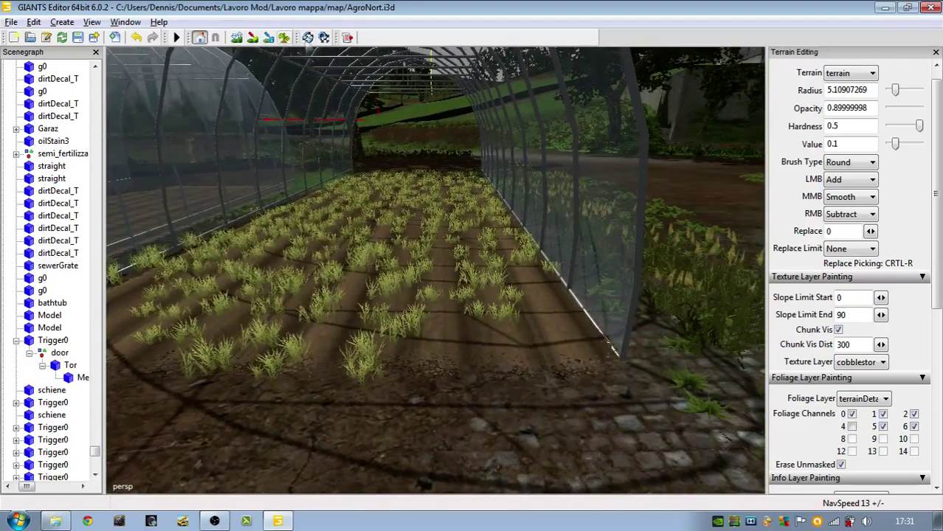
pyautogui.click(284, 37)
pyautogui.moveTo(893, 94); pyautogui.dragTo(888, 89)
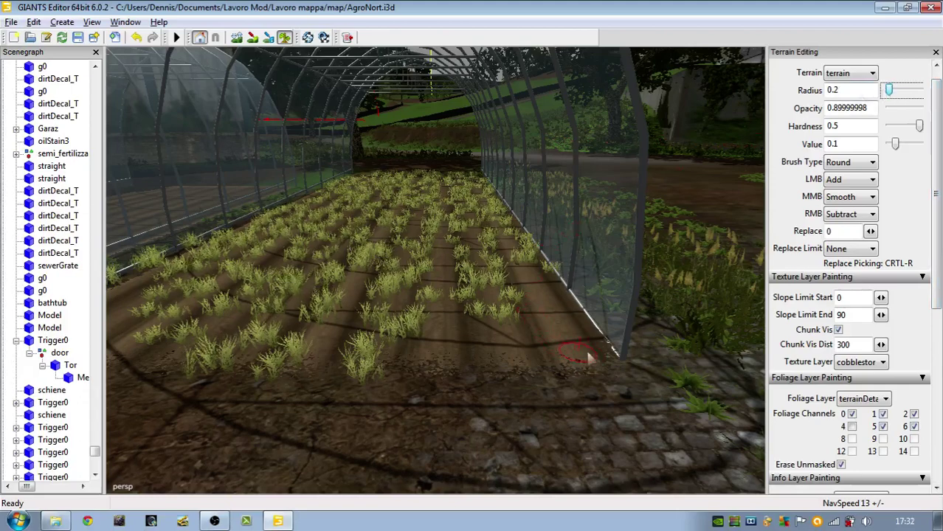
pyautogui.moveTo(588, 358); pyautogui.dragTo(572, 325)
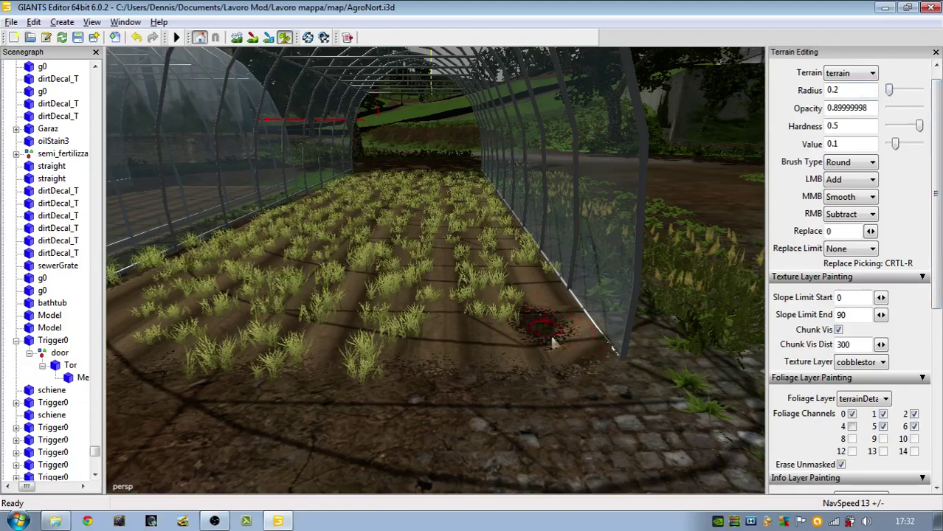
# Step: Set the foliage layer to wheat and paint it with channels 0 and 6 at the greenhouse entrance
pyautogui.click(874, 399)
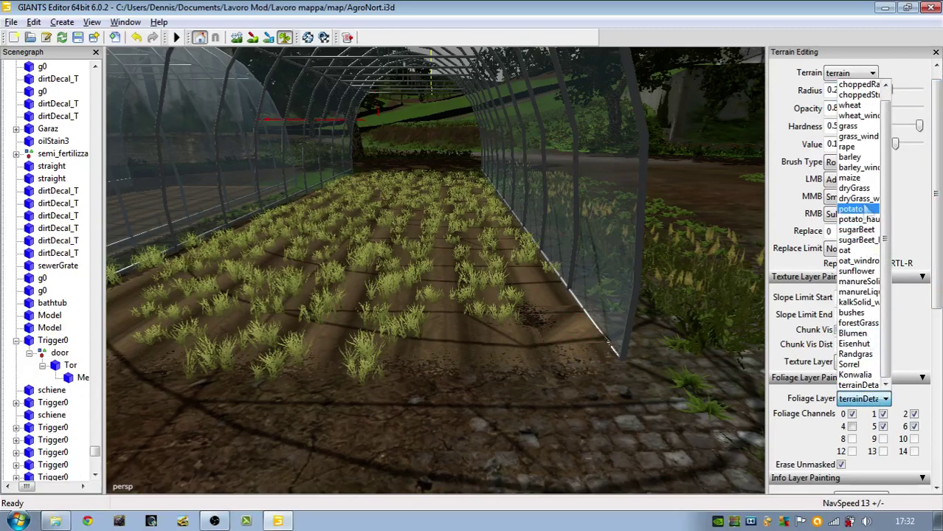
pyautogui.click(850, 106)
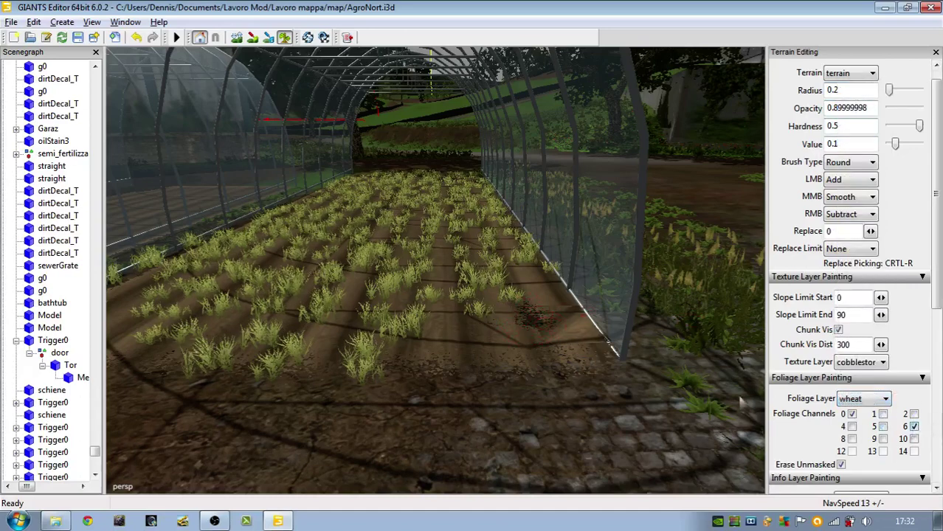
pyautogui.moveTo(542, 310); pyautogui.dragTo(567, 332)
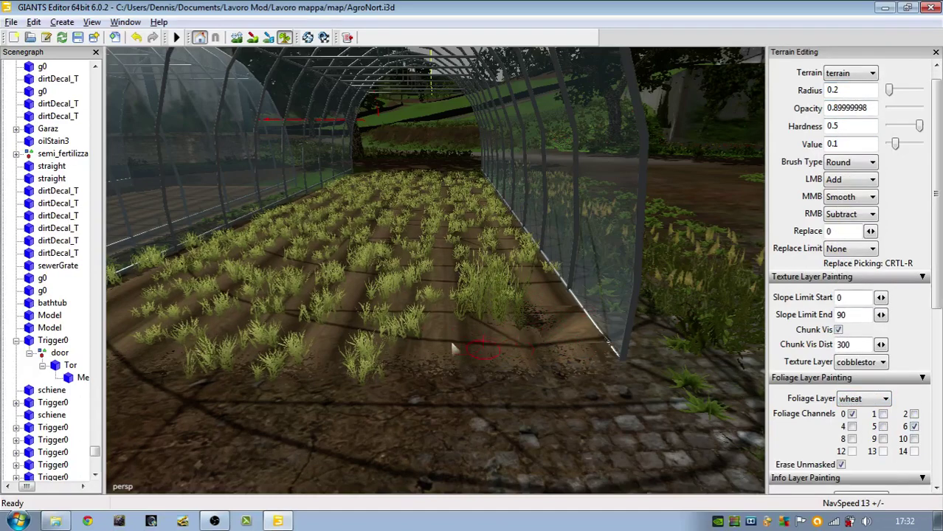
pyautogui.moveTo(391, 354); pyautogui.dragTo(480, 365)
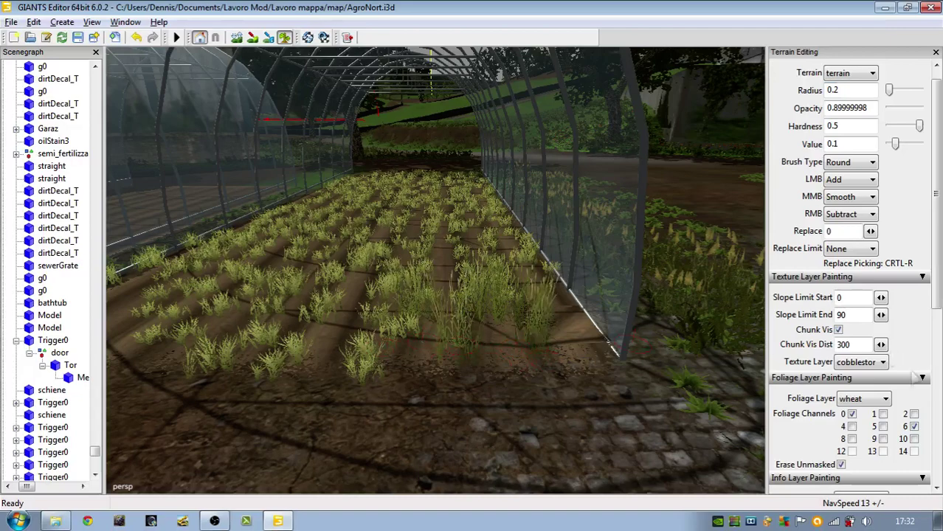
# Step: Try wheat channels 0 and 4, increase the brush radius to 0.7659272, and erase the tall wheat at the greenhouse entrance
pyautogui.click(852, 427)
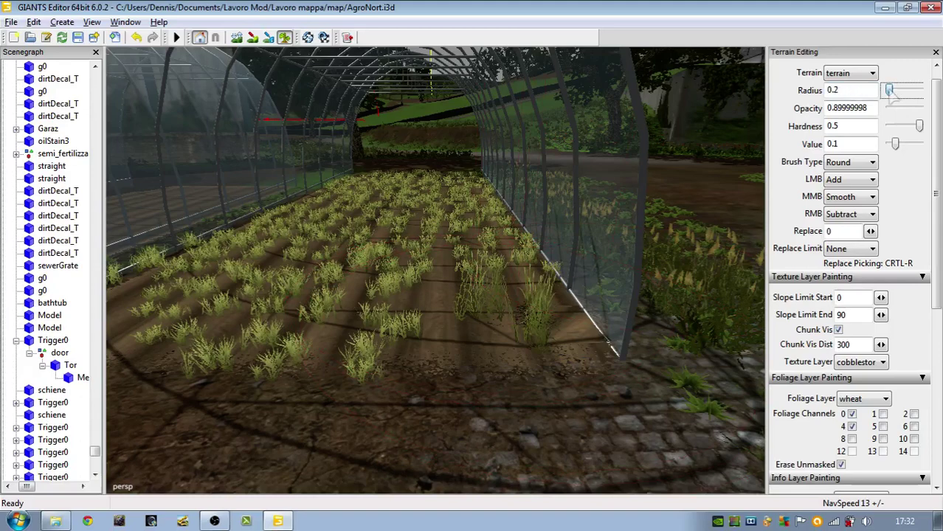
pyautogui.moveTo(526, 326)
pyautogui.mouseDown(button='right')
pyautogui.moveTo(541, 328)
pyautogui.moveTo(509, 334)
pyautogui.mouseUp(button='right')
pyautogui.click(850, 400)
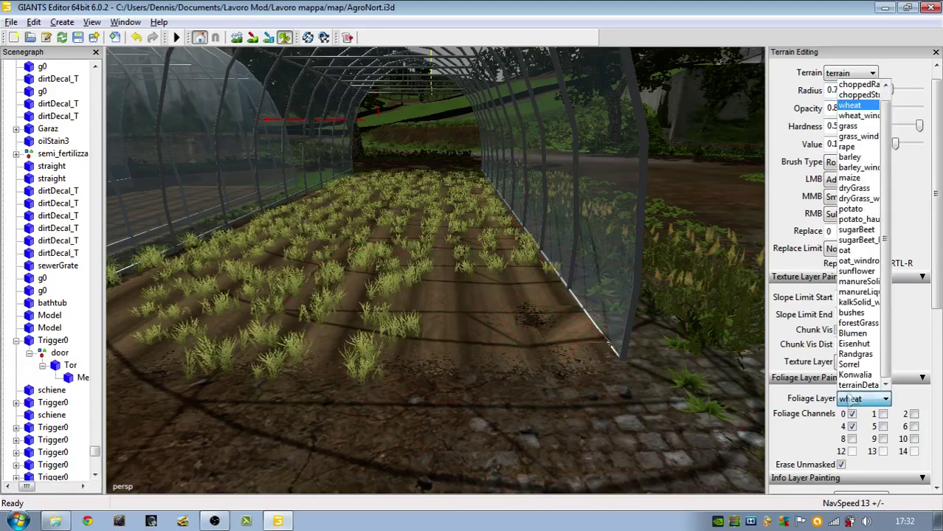
pyautogui.click(850, 397)
pyautogui.click(853, 398)
pyautogui.click(858, 401)
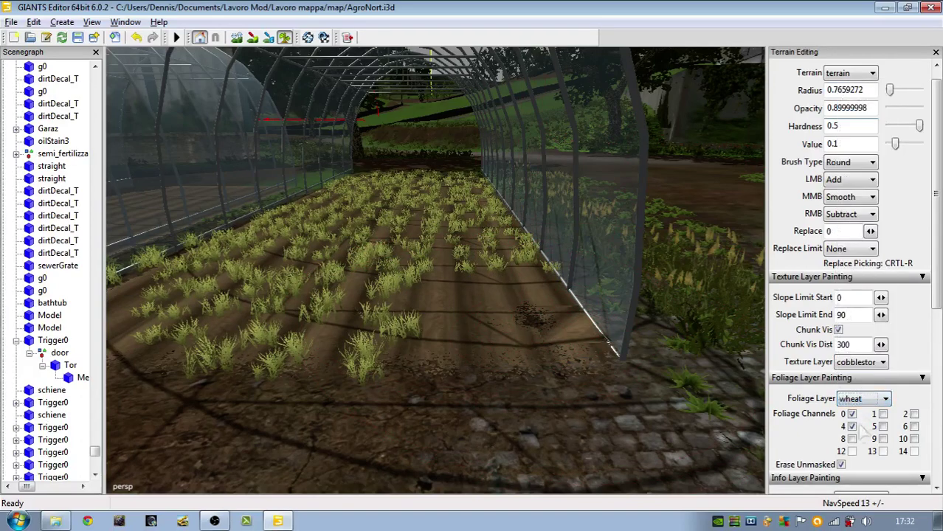
# Step: Switch wheat to channels 0 and 5 and fill the bare soil at the greenhouse entrance with plants
pyautogui.click(884, 426)
pyautogui.moveTo(492, 336)
pyautogui.mouseDown()
pyautogui.moveTo(534, 350)
pyautogui.moveTo(530, 336)
pyautogui.mouseUp()
pyautogui.rightClick(552, 407)
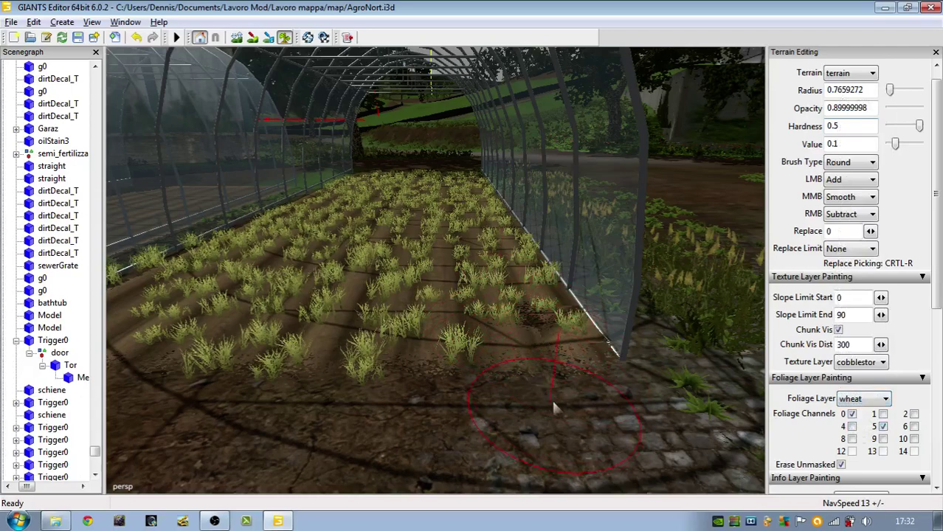
pyautogui.click(543, 333)
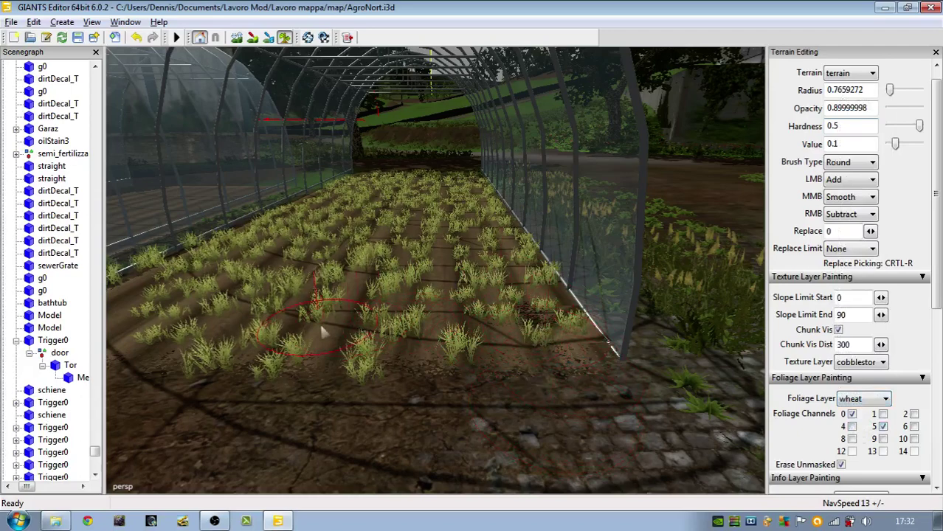
# Step: Erase the wheat spilling past the greenhouse entrance and touch up the front edge of the planted bed
pyautogui.moveTo(231, 405); pyautogui.dragTo(255, 362, button='right')
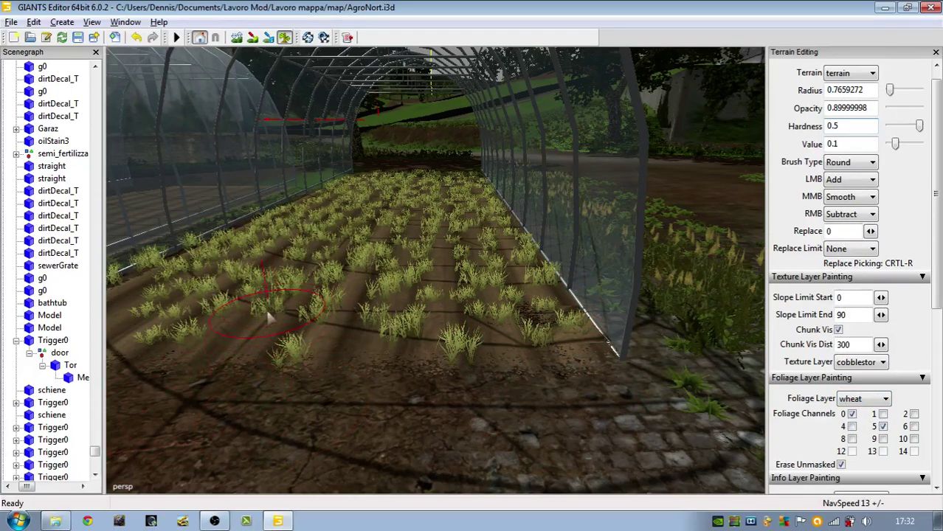
pyautogui.moveTo(273, 329); pyautogui.dragTo(284, 337)
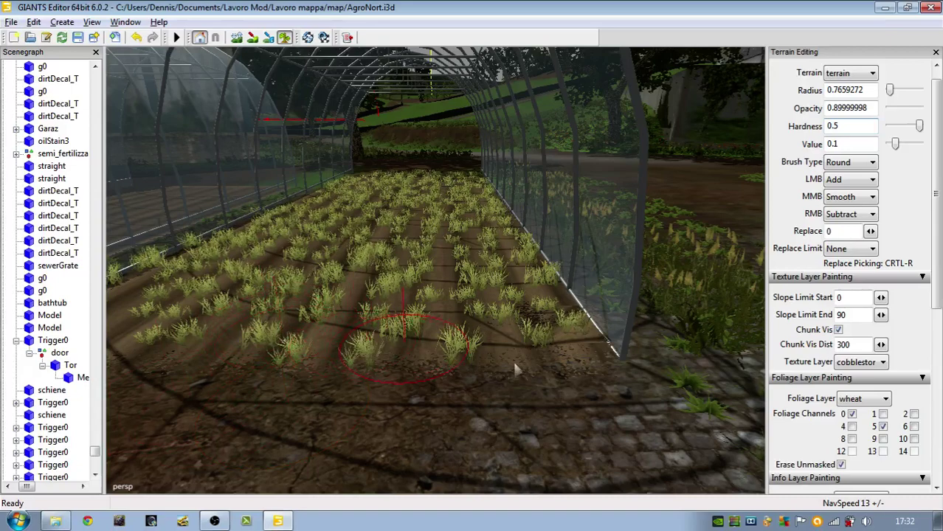
pyautogui.keyDown('alt'); pyautogui.moveTo(515, 364); pyautogui.dragTo(445, 360); pyautogui.keyUp('alt')
pyautogui.keyDown('alt'); pyautogui.moveTo(346, 300); pyautogui.dragTo(502, 365, button='middle'); pyautogui.keyUp('alt')
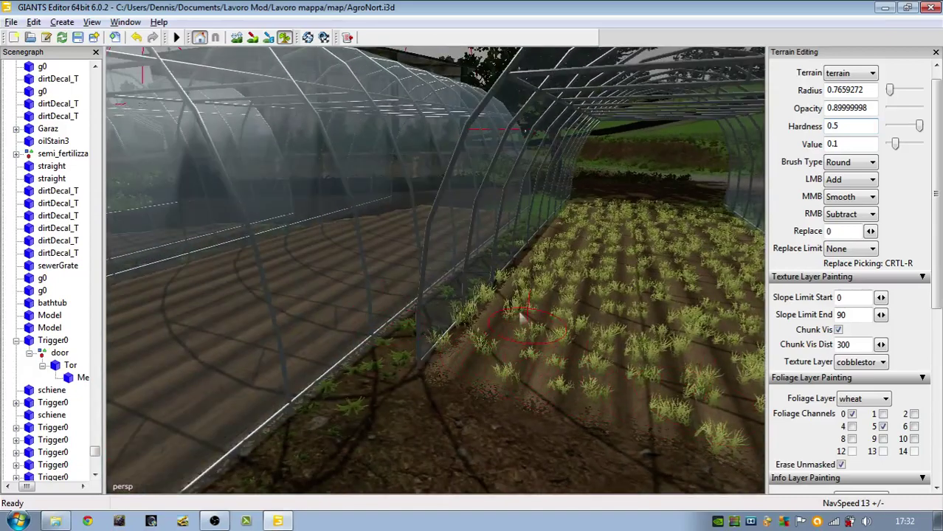
# Step: Increase the brush radius to 3.59546375 and erase all the wheat from the greenhouse bed
pyautogui.moveTo(891, 90); pyautogui.dragTo(893, 91)
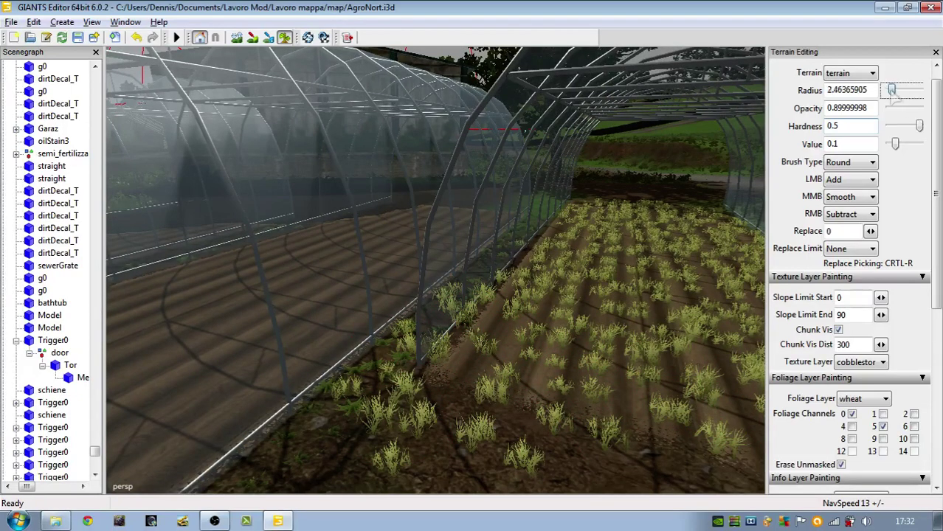
pyautogui.scroll(-3, 635, 282)
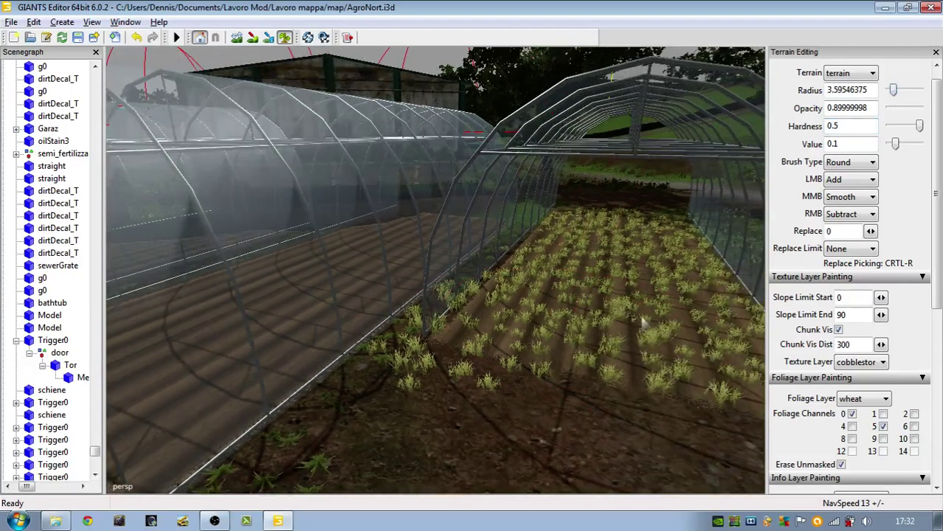
pyautogui.moveTo(580, 260)
pyautogui.mouseDown(button='right')
pyautogui.moveTo(476, 346)
pyautogui.moveTo(614, 266)
pyautogui.mouseUp(button='right')
pyautogui.moveTo(685, 246); pyautogui.dragTo(566, 274, button='right')
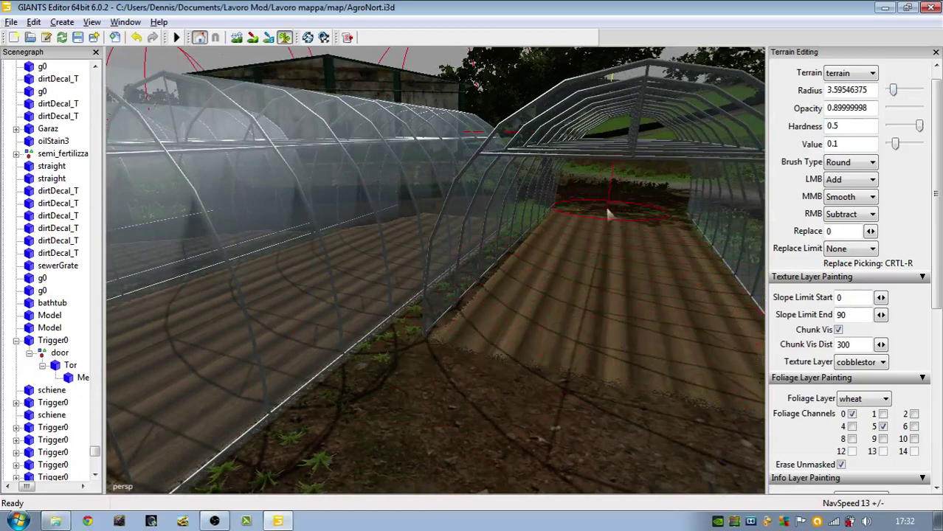
# Step: Repaint wheat across the greenhouse bed and over its side, and erase all of it again
pyautogui.moveTo(620, 233); pyautogui.dragTo(620, 316)
pyautogui.scroll(3, 588, 348)
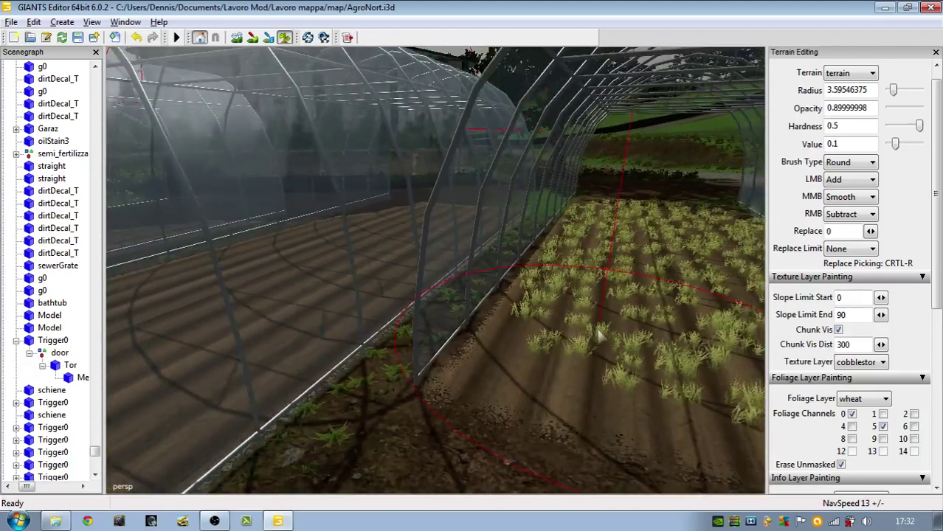
pyautogui.click(472, 310)
pyautogui.scroll(-3, 457, 295)
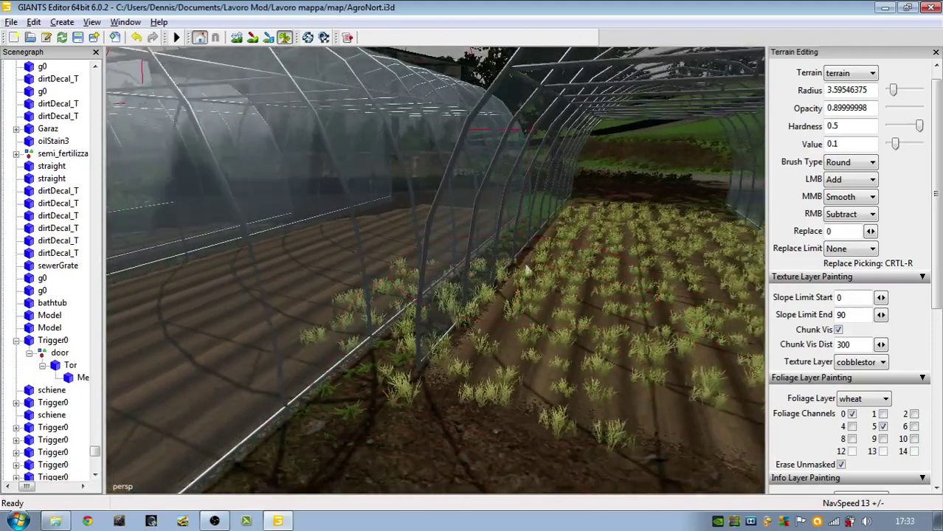
pyautogui.moveTo(436, 258); pyautogui.dragTo(413, 291, button='right')
pyautogui.moveTo(599, 290)
pyautogui.mouseDown()
pyautogui.moveTo(600, 302)
pyautogui.moveTo(446, 247)
pyautogui.mouseUp()
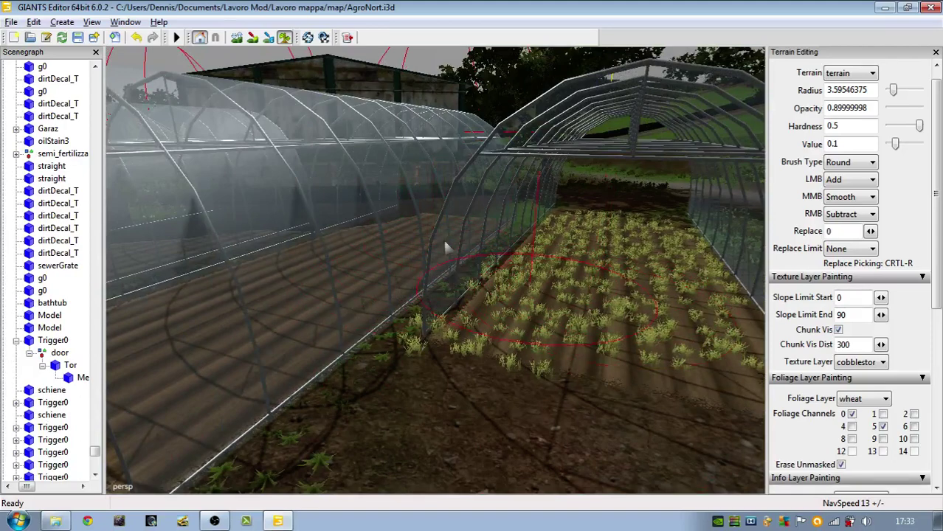
pyautogui.moveTo(439, 251)
pyautogui.mouseDown(button='right')
pyautogui.moveTo(531, 324)
pyautogui.moveTo(701, 310)
pyautogui.moveTo(664, 273)
pyautogui.mouseUp(button='right')
pyautogui.moveTo(600, 190)
pyautogui.mouseDown(button='right')
pyautogui.moveTo(650, 239)
pyautogui.moveTo(588, 287)
pyautogui.mouseUp(button='right')
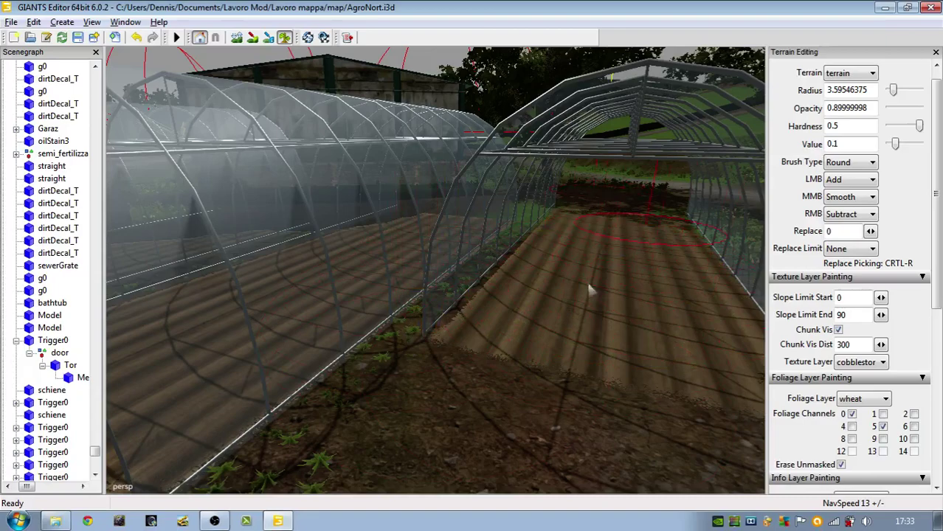
# Step: Paint patches of wheat with channels 0 and 5 on the ploughed field and the ripe grain field beside the cobbled track
pyautogui.scroll(-6, 592, 309)
pyautogui.scroll(-3, 671, 393)
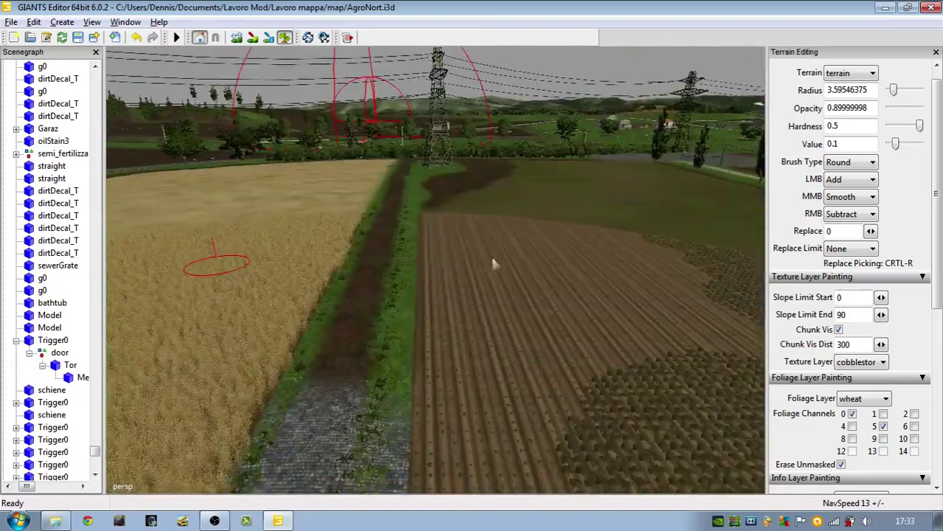
pyautogui.moveTo(490, 254); pyautogui.dragTo(582, 257, button='middle')
pyautogui.keyDown('alt'); pyautogui.moveTo(581, 253); pyautogui.dragTo(472, 298); pyautogui.keyUp('alt')
pyautogui.moveTo(472, 299)
pyautogui.mouseDown()
pyautogui.moveTo(444, 286)
pyautogui.moveTo(499, 168)
pyautogui.moveTo(299, 323)
pyautogui.moveTo(396, 214)
pyautogui.moveTo(295, 343)
pyautogui.mouseUp()
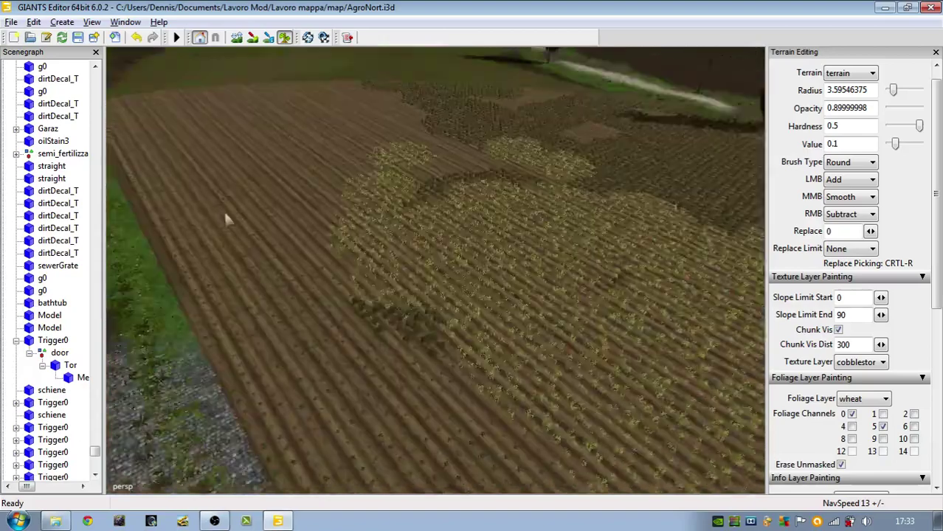
pyautogui.moveTo(222, 207)
pyautogui.mouseDown()
pyautogui.moveTo(225, 189)
pyautogui.moveTo(417, 185)
pyautogui.moveTo(548, 163)
pyautogui.mouseUp()
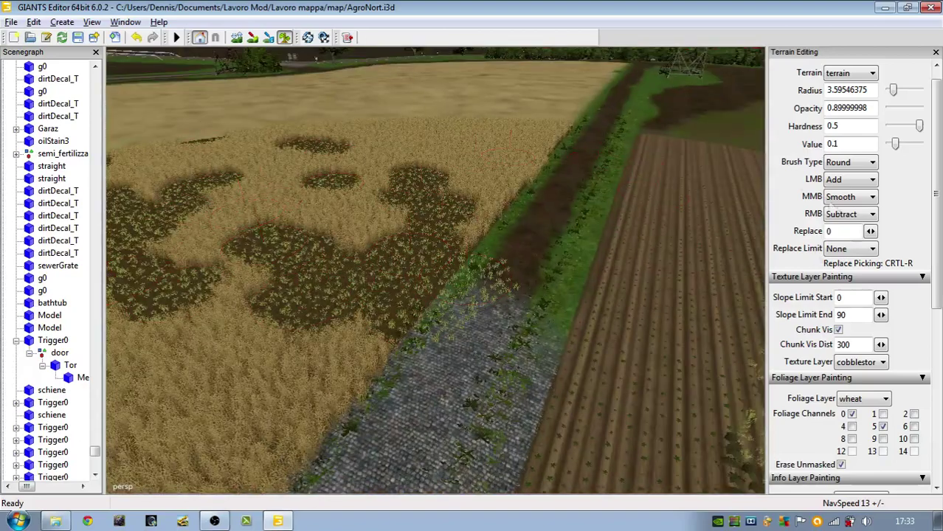
# Step: Go to the dirt track beside the helipad and reduce the brush radius to 0.7659272
pyautogui.scroll(-5, 167, 151)
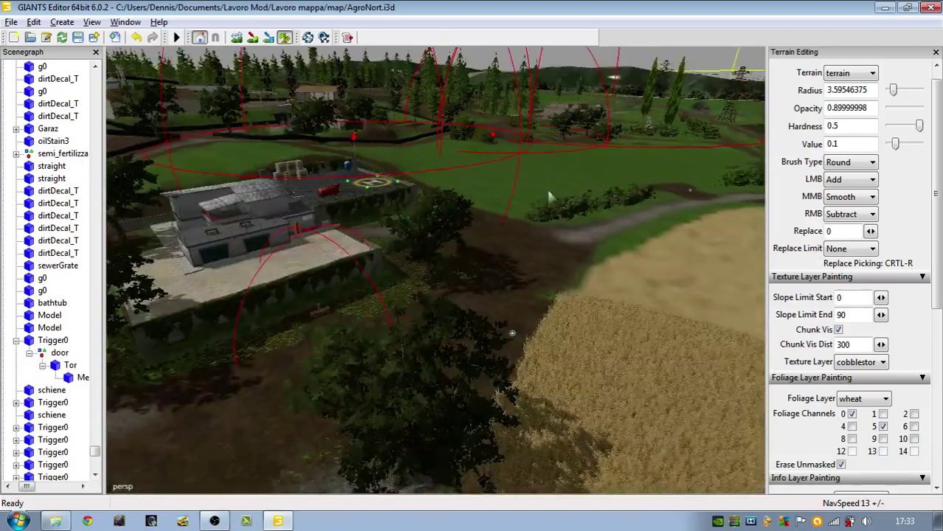
pyautogui.scroll(3, 499, 364)
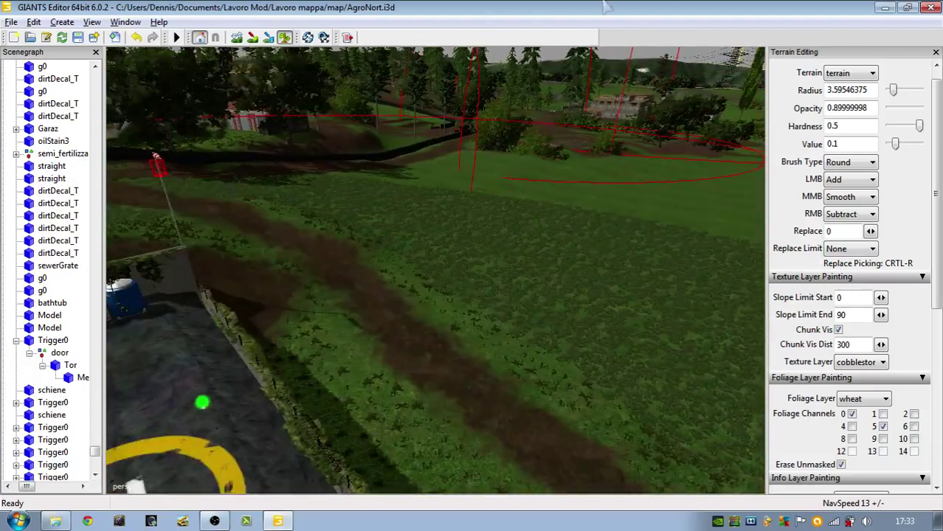
pyautogui.keyDown('alt'); pyautogui.moveTo(332, 266); pyautogui.dragTo(441, 315); pyautogui.keyUp('alt')
pyautogui.scroll(4, 441, 315)
pyautogui.scroll(1, 375, 207)
pyautogui.moveTo(510, 297)
pyautogui.keyDown('alt'); pyautogui.mouseDown()
pyautogui.moveTo(376, 207)
pyautogui.moveTo(403, 280)
pyautogui.mouseUp(); pyautogui.keyUp('alt')
pyautogui.keyDown('alt'); pyautogui.moveTo(393, 329); pyautogui.dragTo(530, 237); pyautogui.keyUp('alt')
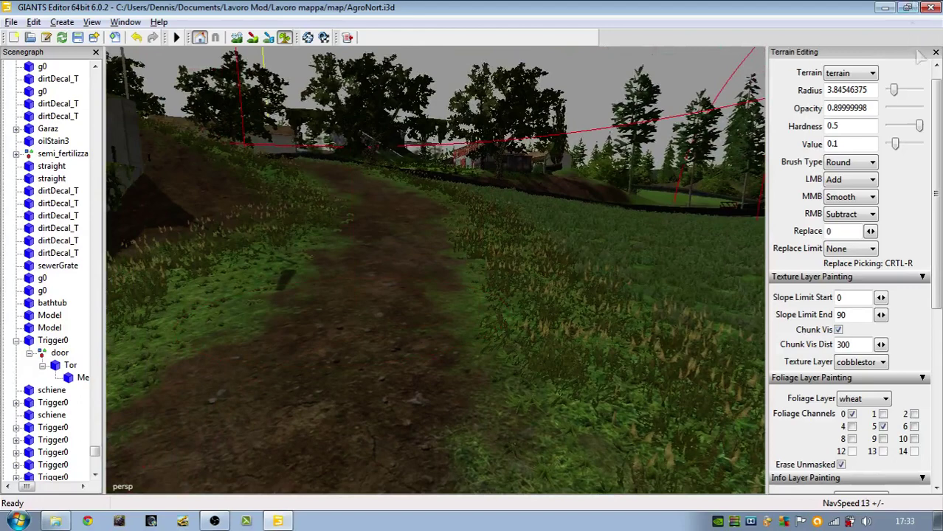
pyautogui.moveTo(894, 90); pyautogui.dragTo(892, 90)
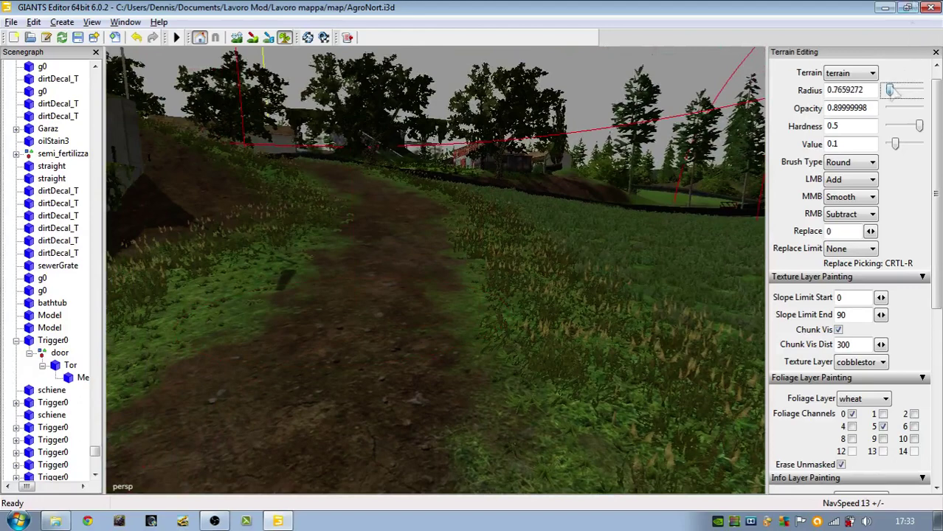
pyautogui.keyDown('alt'); pyautogui.moveTo(350, 305); pyautogui.dragTo(347, 379); pyautogui.keyUp('alt')
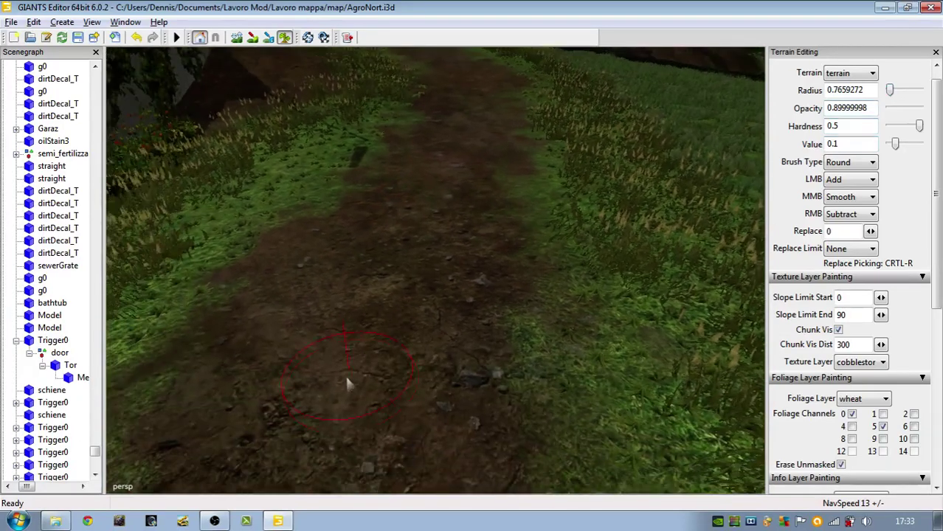
# Step: Set the foliage layer to terrainDetail with only channel 1 enabled
pyautogui.click(863, 399)
pyautogui.click(868, 395)
pyautogui.click(872, 361)
pyautogui.click(869, 365)
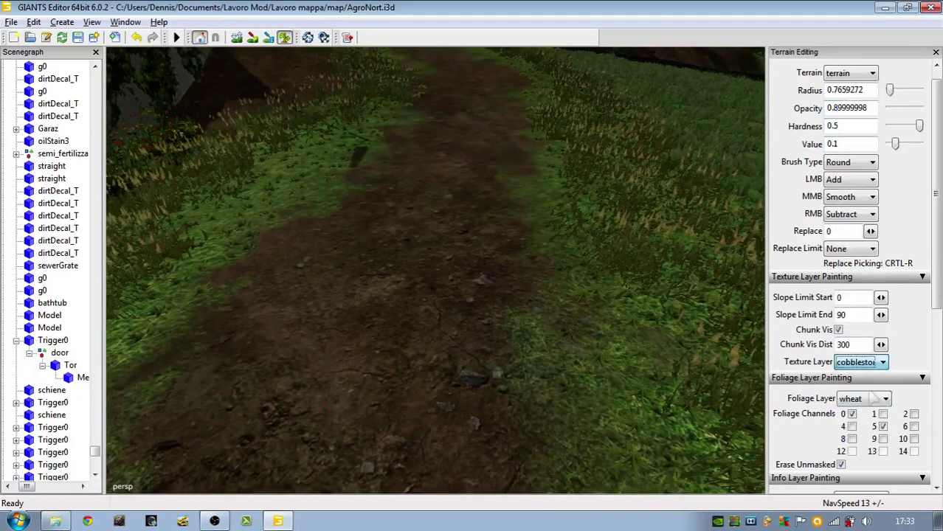
pyautogui.click(865, 398)
pyautogui.click(857, 375)
pyautogui.click(872, 398)
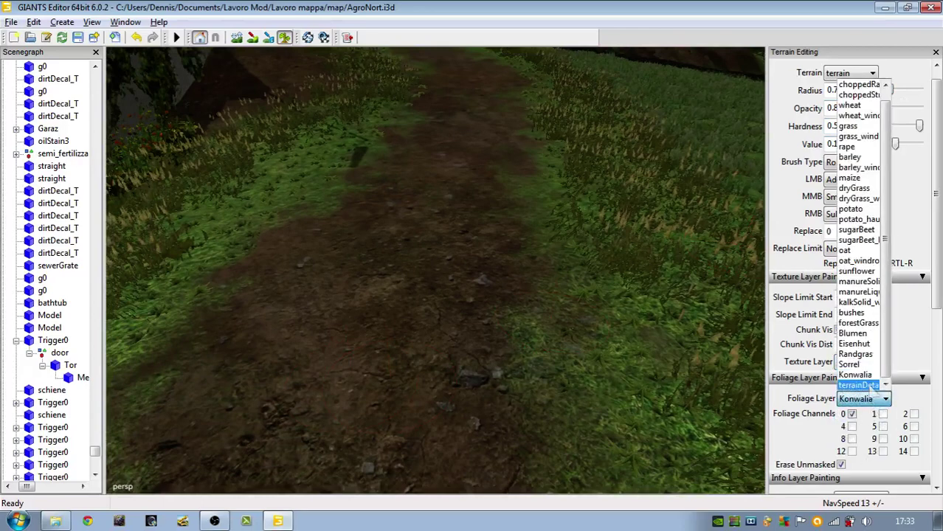
pyautogui.click(862, 386)
pyautogui.click(883, 414)
pyautogui.click(851, 414)
# Step: Paint two parallel terrainDetail wheel ruts along the dirt track with a brush radius of 0.5159272
pyautogui.moveTo(452, 299)
pyautogui.mouseDown()
pyautogui.moveTo(451, 335)
pyautogui.moveTo(415, 386)
pyautogui.moveTo(487, 160)
pyautogui.moveTo(500, 165)
pyautogui.moveTo(527, 323)
pyautogui.moveTo(492, 295)
pyautogui.moveTo(320, 356)
pyautogui.mouseUp()
pyautogui.scroll(-5, 491, 141)
pyautogui.keyDown('alt'); pyautogui.moveTo(479, 221); pyautogui.dragTo(483, 422); pyautogui.keyUp('alt')
pyautogui.moveTo(484, 424); pyautogui.dragTo(462, 251, button='right')
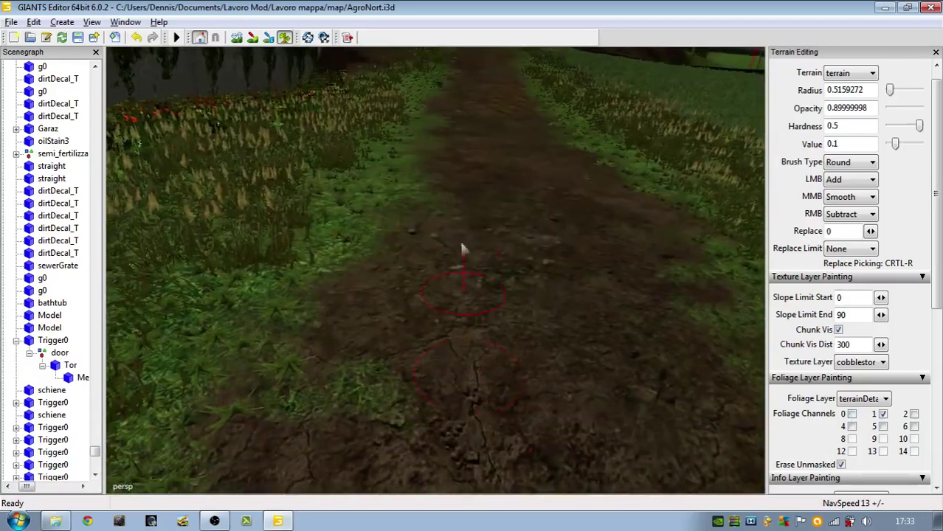
pyautogui.moveTo(467, 194); pyautogui.dragTo(467, 399)
pyautogui.moveTo(611, 179); pyautogui.dragTo(639, 441)
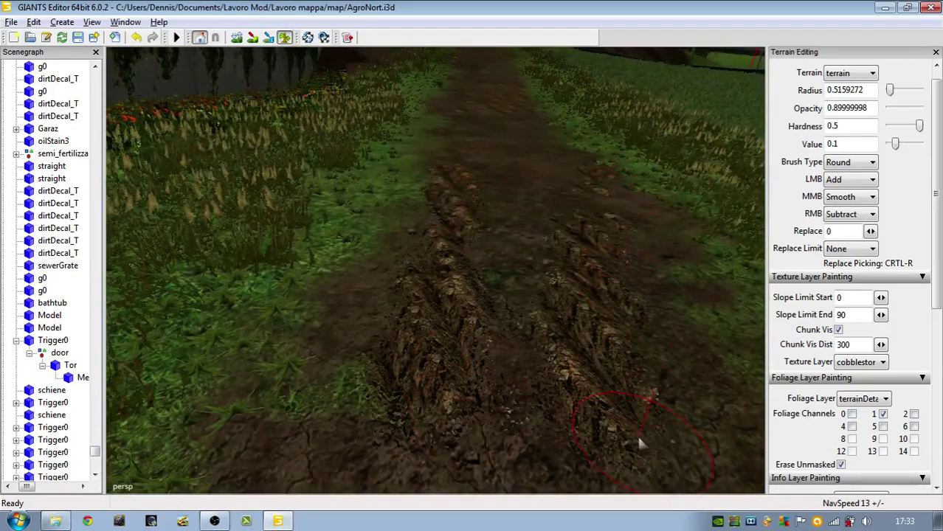
pyautogui.moveTo(438, 164); pyautogui.dragTo(436, 268)
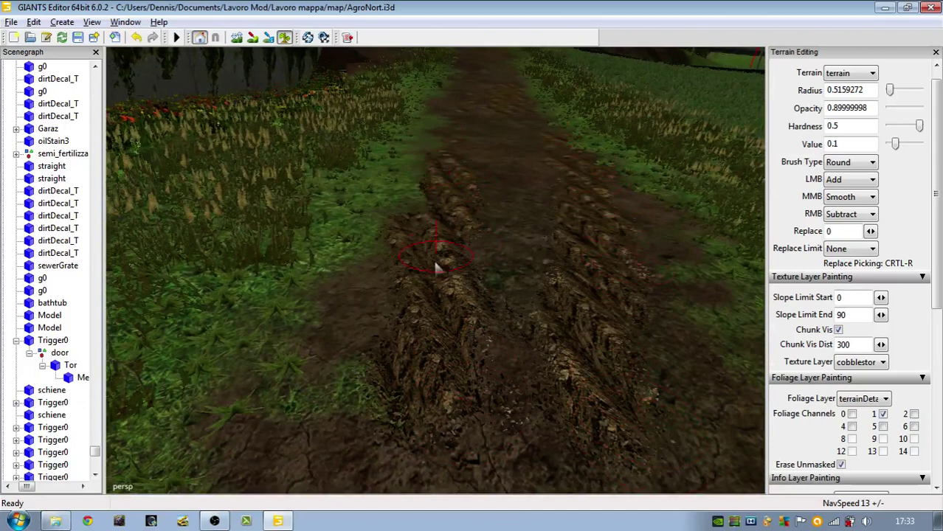
# Step: Paint two more short parallel ruts on the bare dirt junction at the end of the track
pyautogui.scroll(-5, 505, 198)
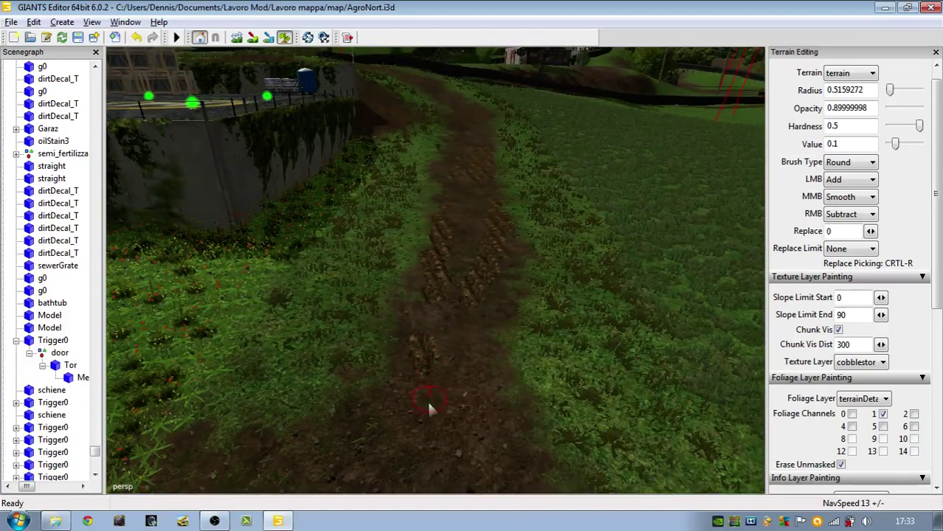
pyautogui.scroll(-5, 493, 399)
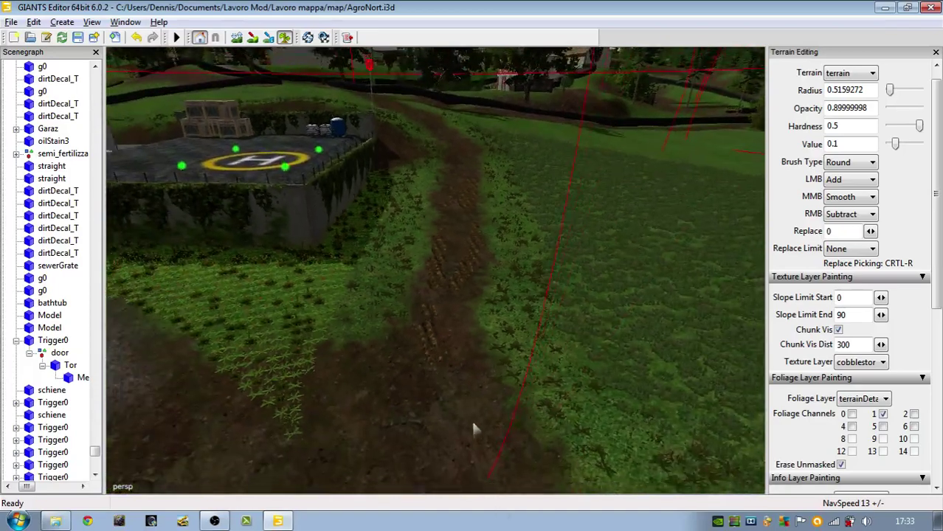
pyautogui.scroll(-2, 473, 424)
pyautogui.scroll(10, 491, 391)
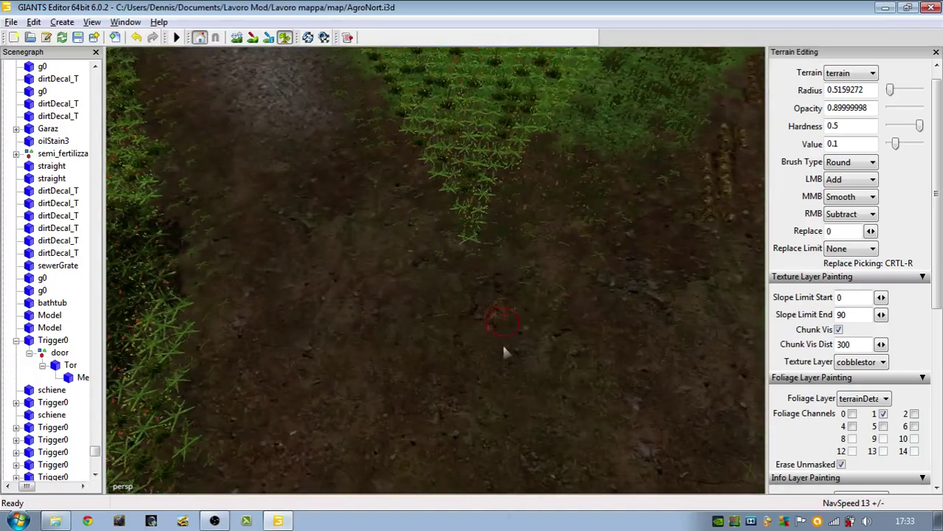
pyautogui.moveTo(503, 351); pyautogui.dragTo(498, 423)
pyautogui.moveTo(488, 472); pyautogui.dragTo(505, 458)
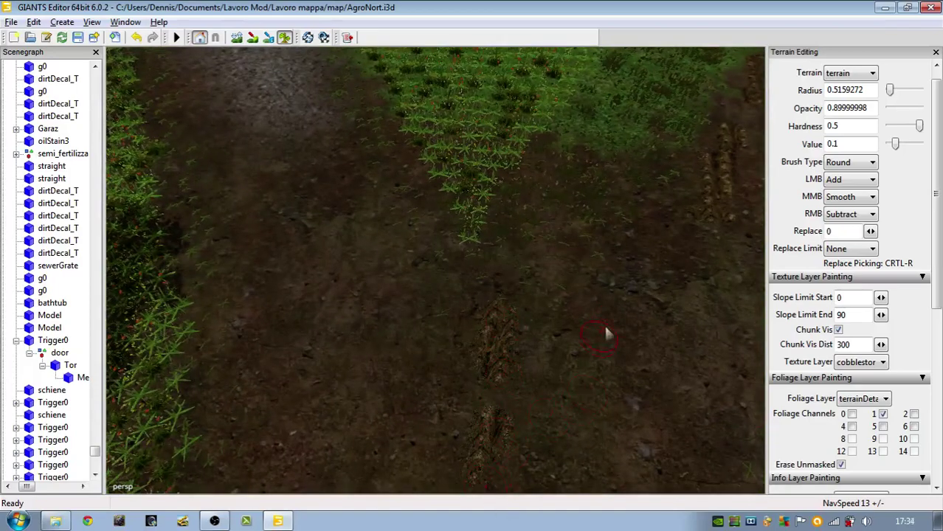
pyautogui.moveTo(605, 334); pyautogui.dragTo(624, 369)
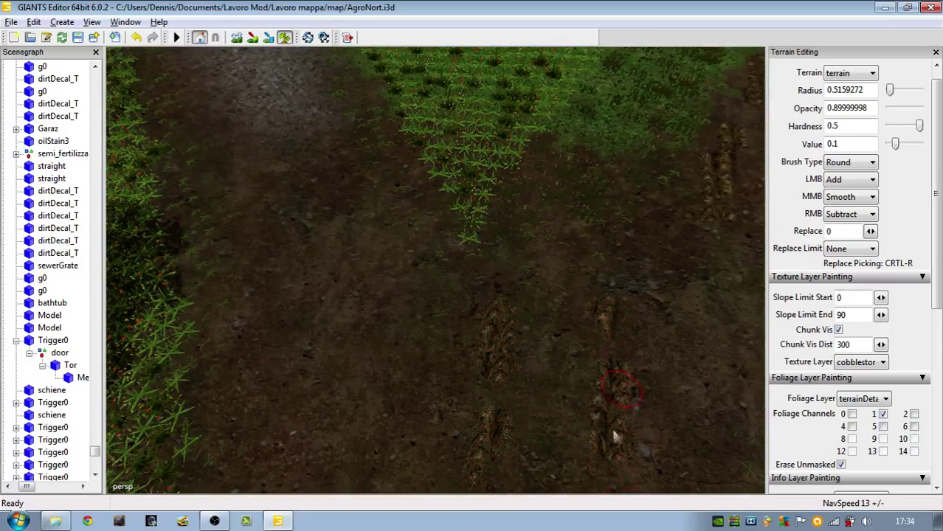
# Step: Extend both wheel ruts farther across the dirt junction
pyautogui.scroll(3, 590, 325)
pyautogui.keyDown('alt'); pyautogui.moveTo(514, 342); pyautogui.dragTo(520, 267, button='middle'); pyautogui.keyUp('alt')
pyautogui.scroll(-4, 539, 317)
pyautogui.moveTo(563, 369)
pyautogui.keyDown('alt'); pyautogui.mouseDown()
pyautogui.moveTo(472, 331)
pyautogui.moveTo(562, 437)
pyautogui.mouseUp(); pyautogui.keyUp('alt')
pyautogui.moveTo(375, 438); pyautogui.dragTo(358, 325)
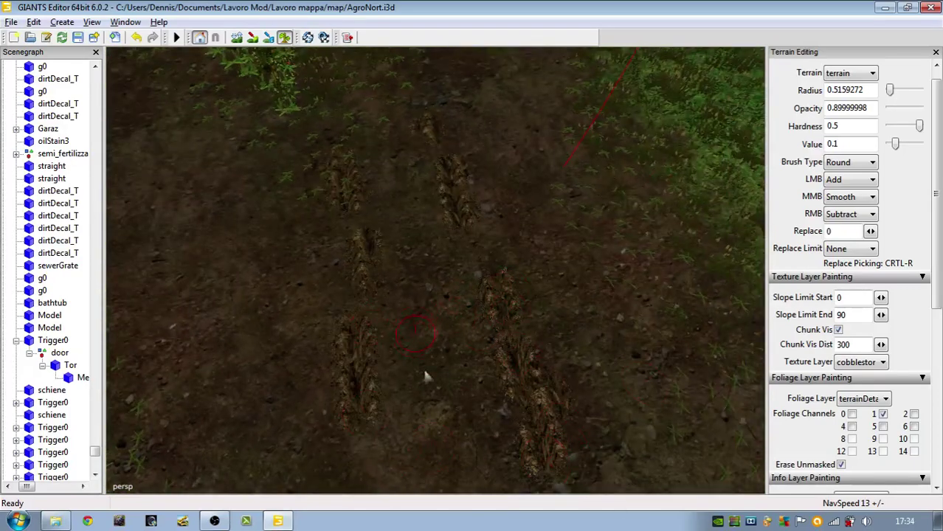
# Step: Close the map editor
pyautogui.moveTo(517, 333); pyautogui.dragTo(660, 332, button='right')
pyautogui.keyDown('alt'); pyautogui.moveTo(660, 331); pyautogui.dragTo(630, 220); pyautogui.keyUp('alt')
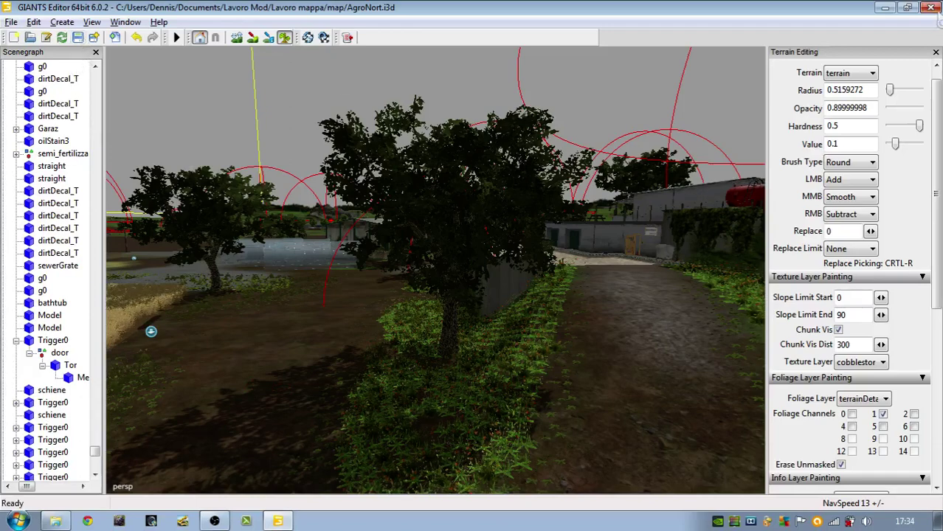
pyautogui.click(931, 8)
pyautogui.click(562, 262)
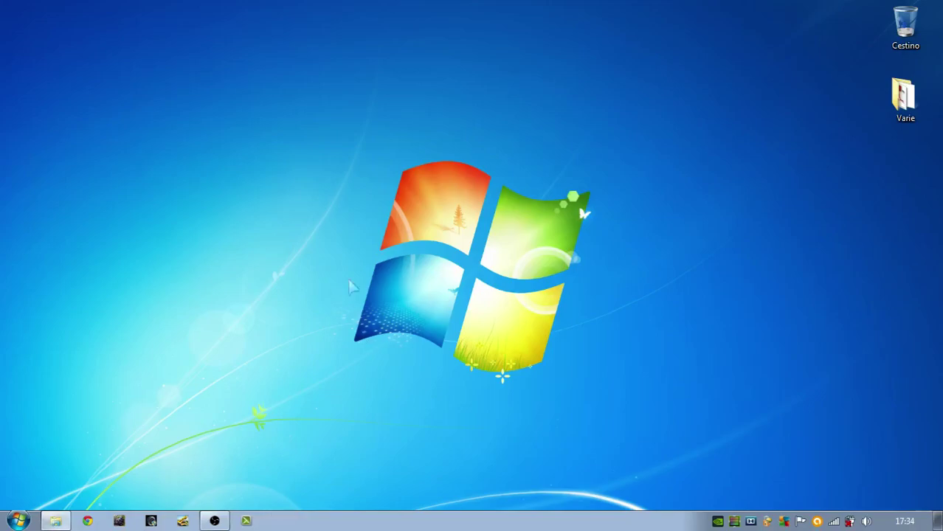
# Step: Select all the files and folders in the map folder and set up a new archive of them in ZIP format
pyautogui.click(56, 521)
pyautogui.moveTo(720, 317); pyautogui.dragTo(277, 13)
pyautogui.moveTo(131, 293); pyautogui.dragTo(938, 5)
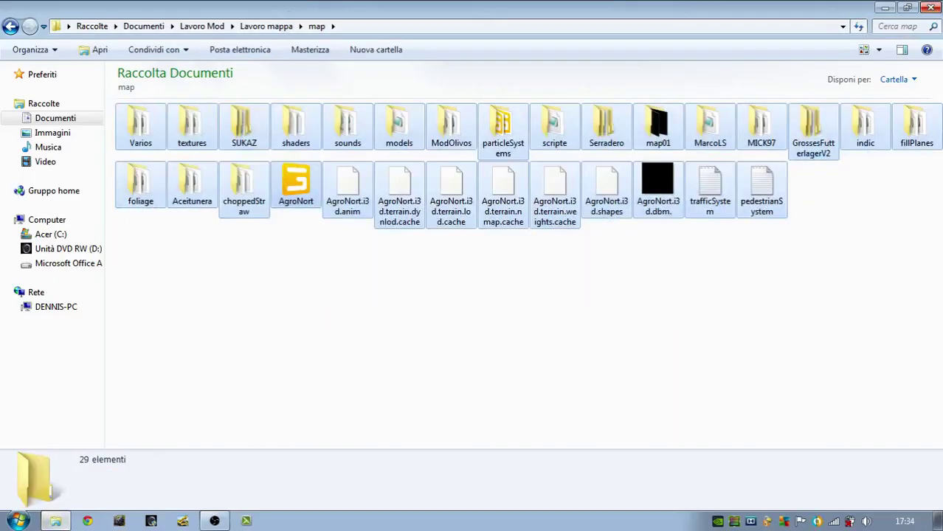
pyautogui.rightClick(768, 198)
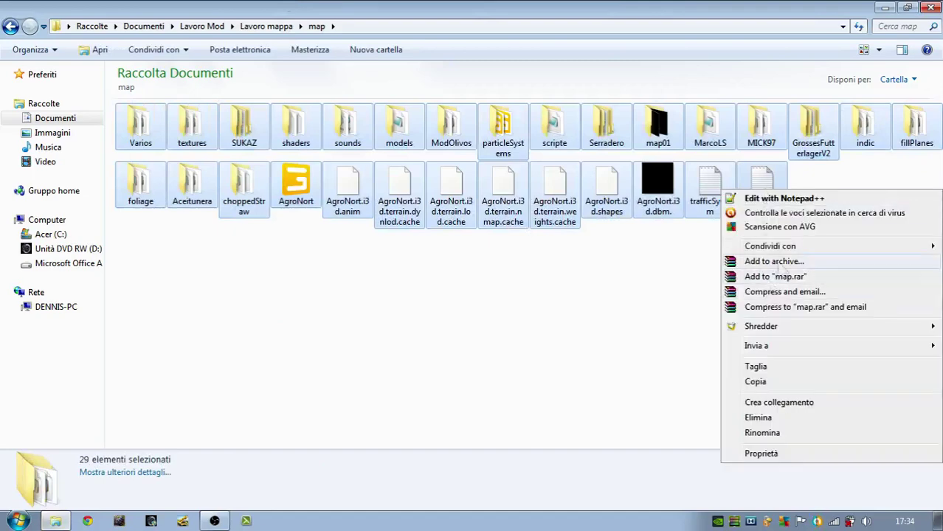
pyautogui.click(782, 267)
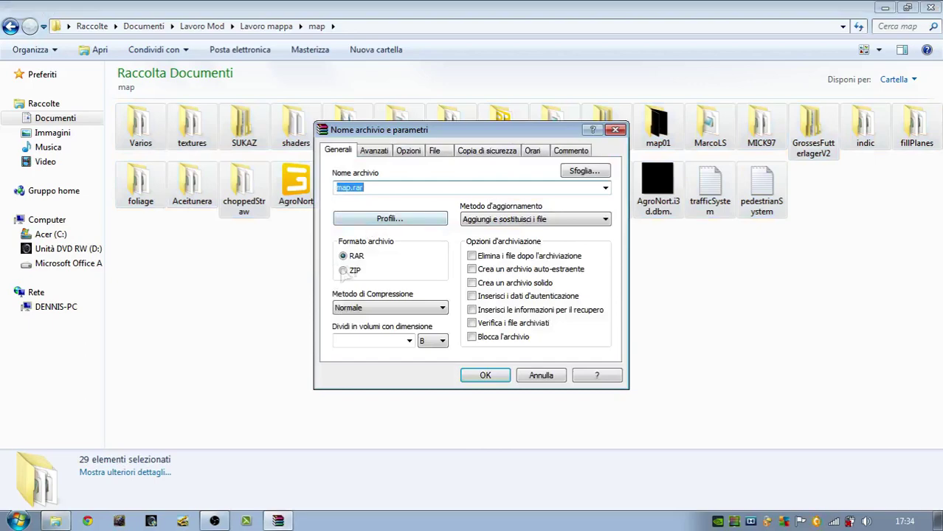
pyautogui.click(343, 271)
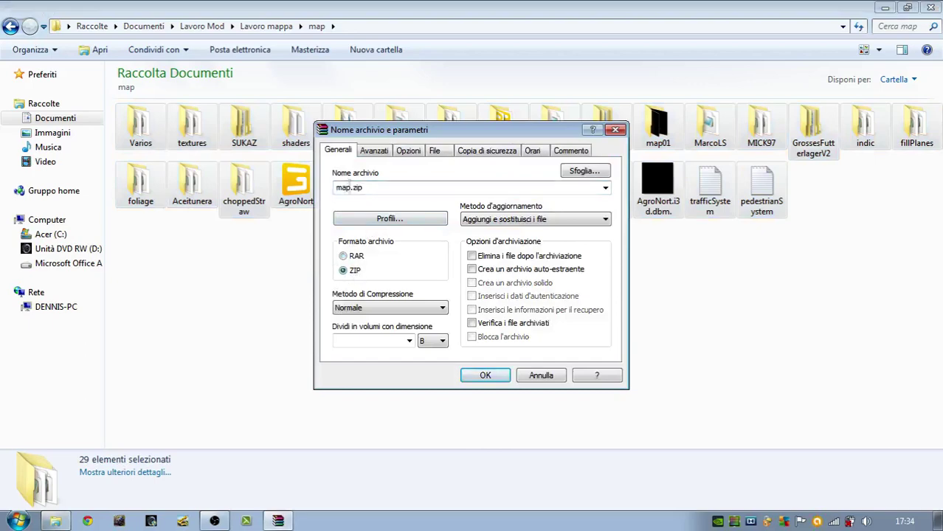
# Step: Name the archive Map_modified.zip
pyautogui.click(351, 187)
pyautogui.click(351, 187)
pyautogui.doubleClick(345, 188)
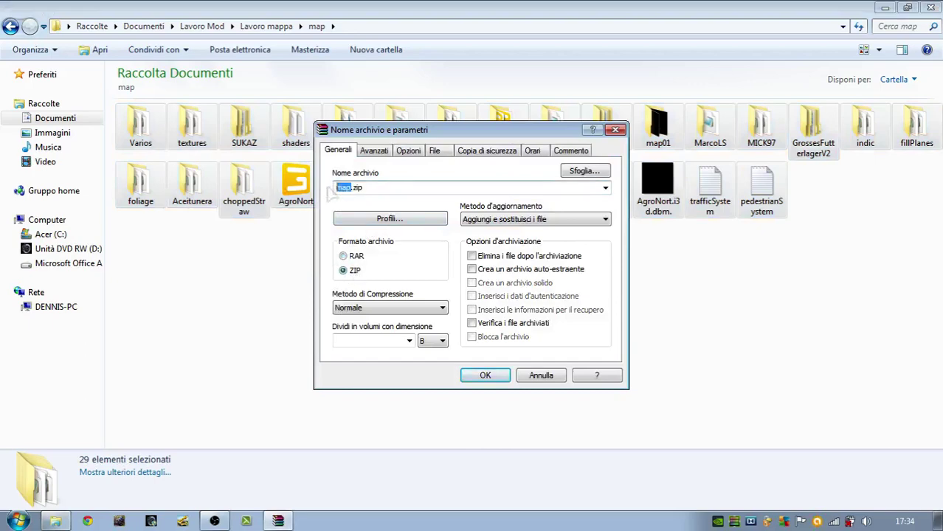
pyautogui.write('Map')
pyautogui.press('BackSpace')
pyautogui.press('BackSpace')
pyautogui.press('BackSpace')
pyautogui.press('BackSpace')
pyautogui.press('BackSpace')
pyautogui.write('_')
pyautogui.write('md')
pyautogui.write('dified')
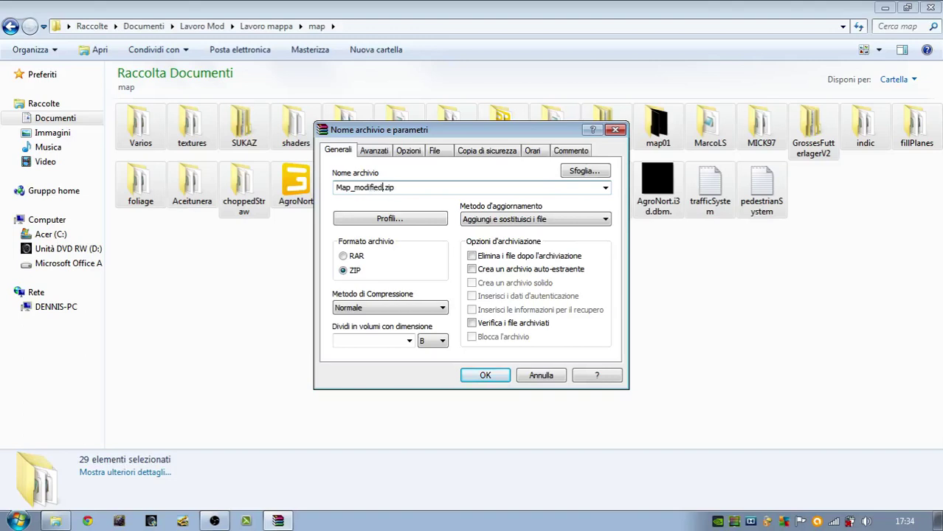
# Step: Try "Modified _map" as the archive name instead and cancel creating the archive
pyautogui.hotkey('ctrl', 'shift', 'Left')
pyautogui.hotkey('ctrl', 'shift', 'Left')
pyautogui.press('BackSpace')
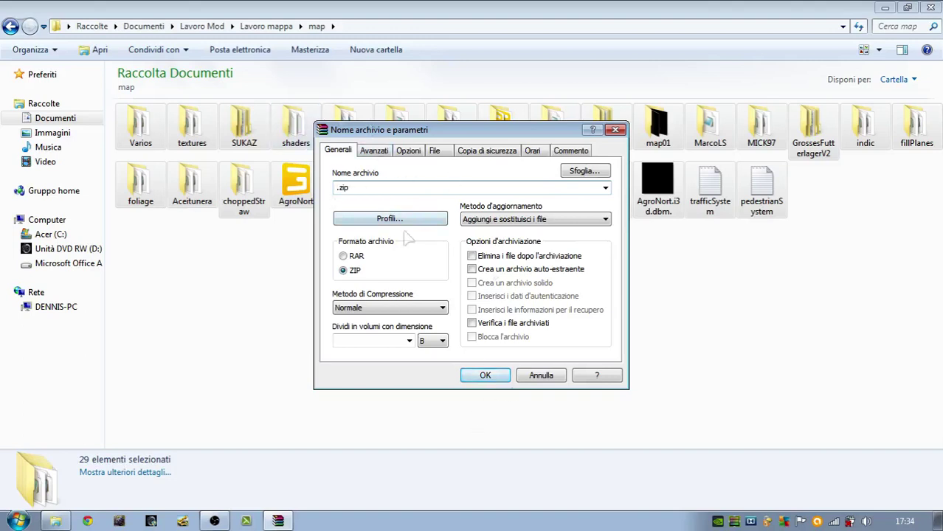
pyautogui.write('Modified ')
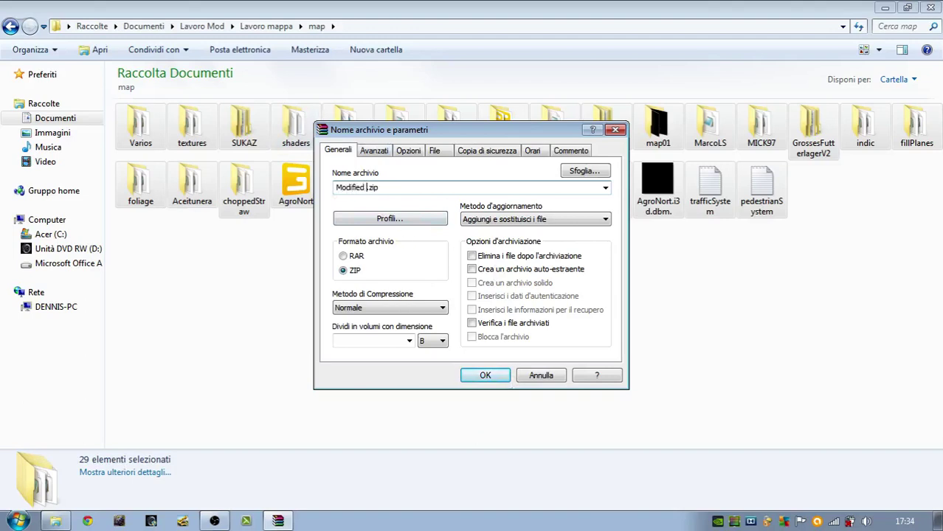
pyautogui.write('_map')
pyautogui.click(541, 376)
pyautogui.click(554, 320)
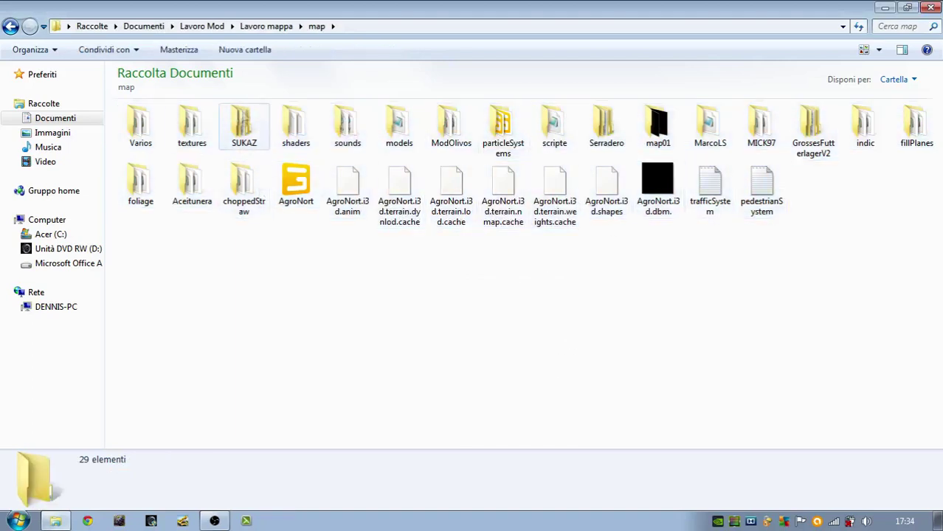
pyautogui.click(243, 126)
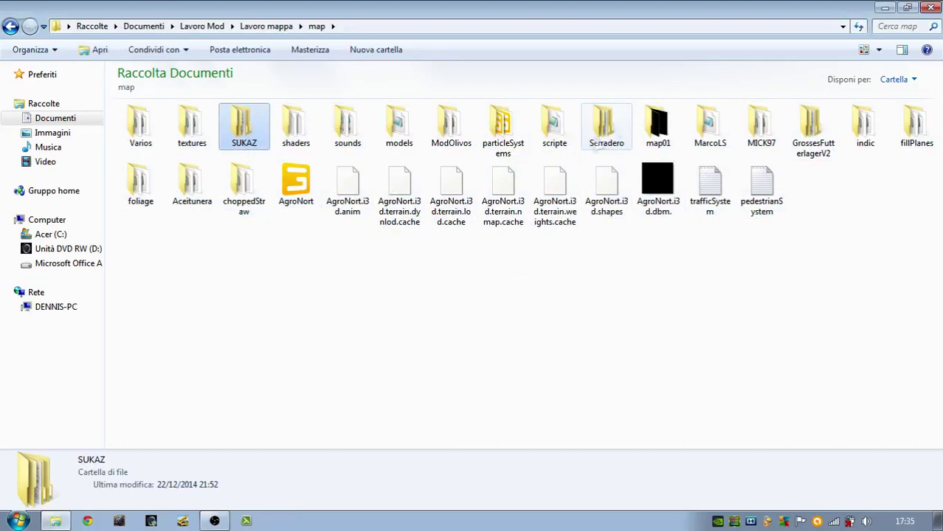
pyautogui.keyDown('ctrl'); pyautogui.click(710, 125); pyautogui.keyUp('ctrl')
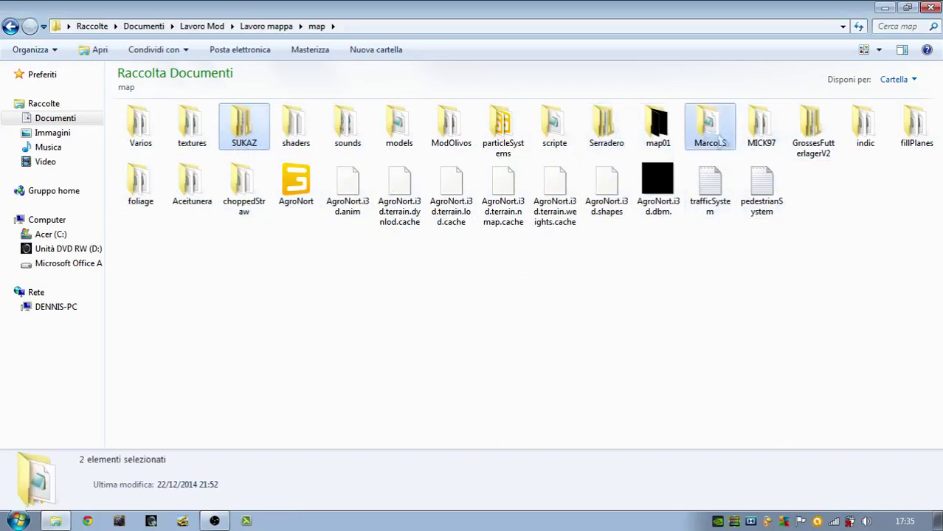
pyautogui.click(265, 341)
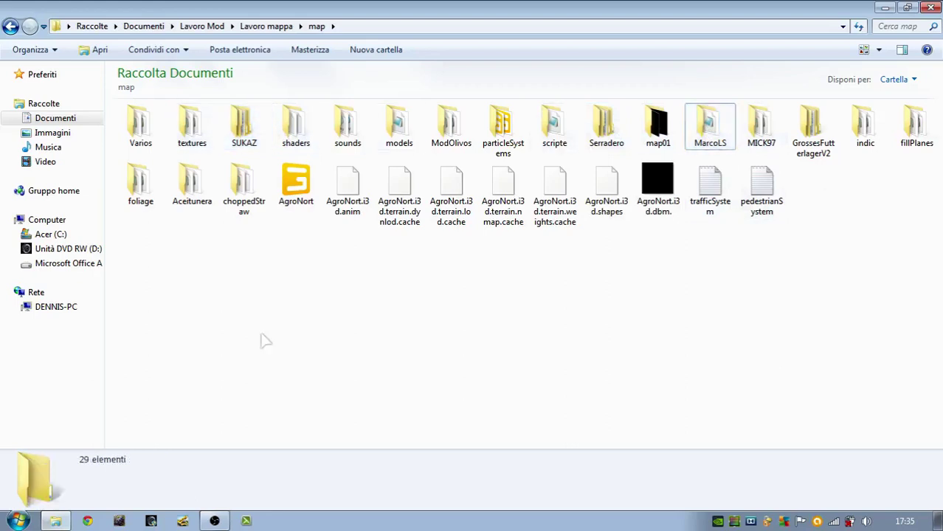
pyautogui.moveTo(262, 335)
pyautogui.mouseDown()
pyautogui.moveTo(255, 230)
pyautogui.moveTo(561, 96)
pyautogui.mouseUp()
pyautogui.click(759, 299)
pyautogui.moveTo(859, 360)
pyautogui.mouseDown()
pyautogui.moveTo(507, 1)
pyautogui.moveTo(620, 441)
pyautogui.mouseUp()
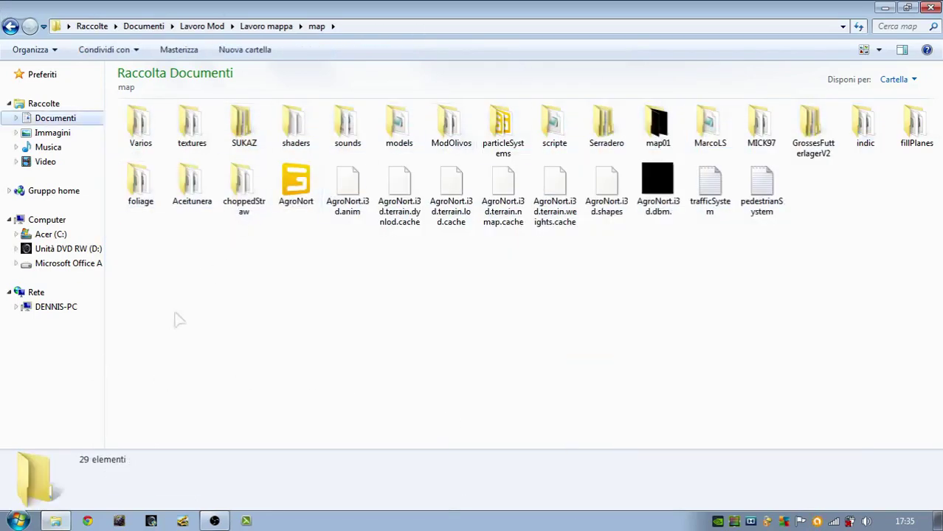
pyautogui.moveTo(164, 301); pyautogui.dragTo(941, 99)
pyautogui.click(582, 313)
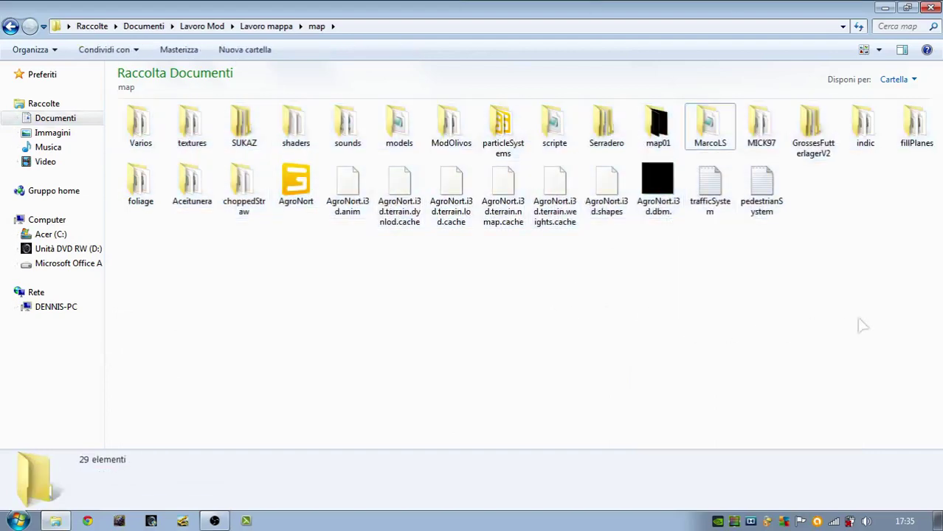
pyautogui.moveTo(909, 270); pyautogui.dragTo(107, 99)
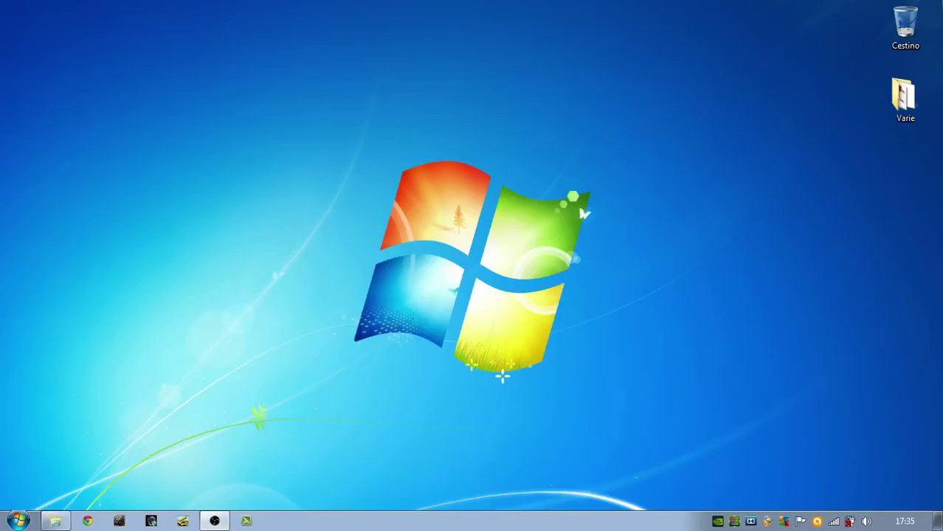